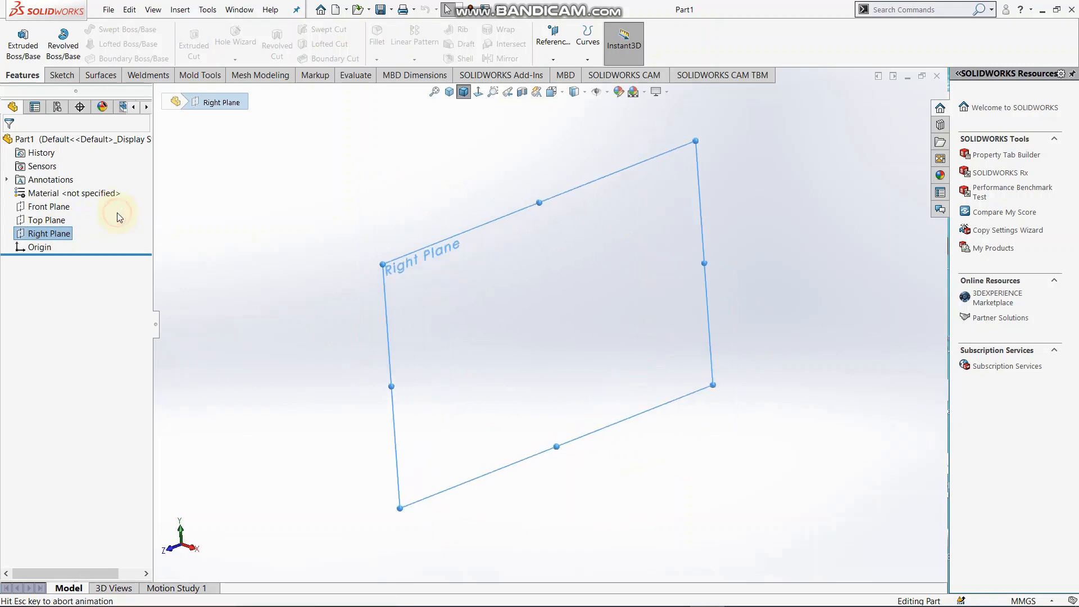
On the Right Plane, sketch a horizontal line about 43 mm long ending at the origin and a vertical line about 39 mm down from it
left_click(60, 75)
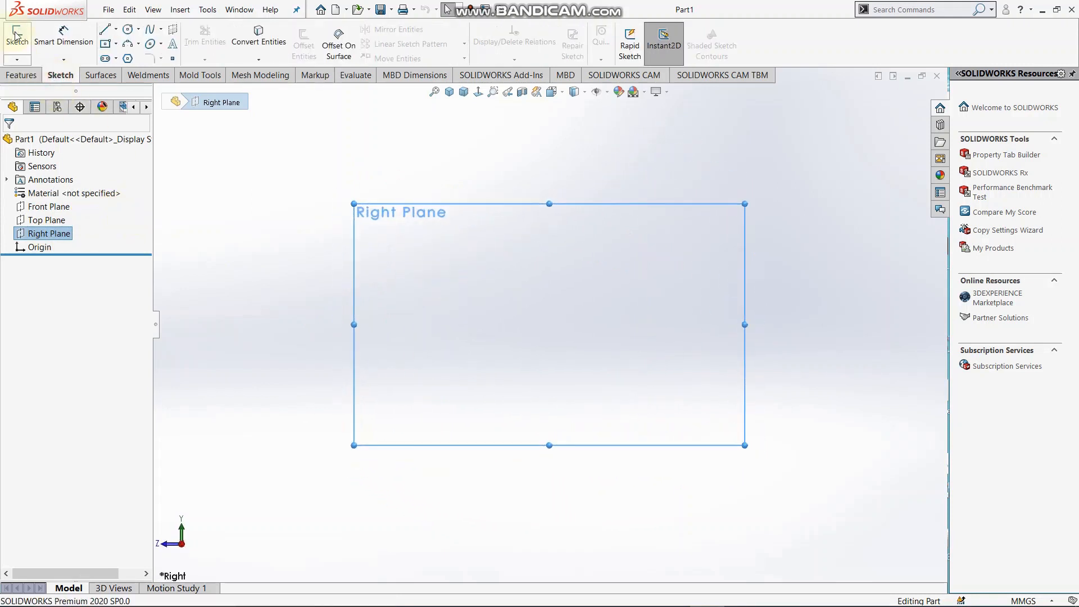
left_click(16, 35)
left_click(105, 29)
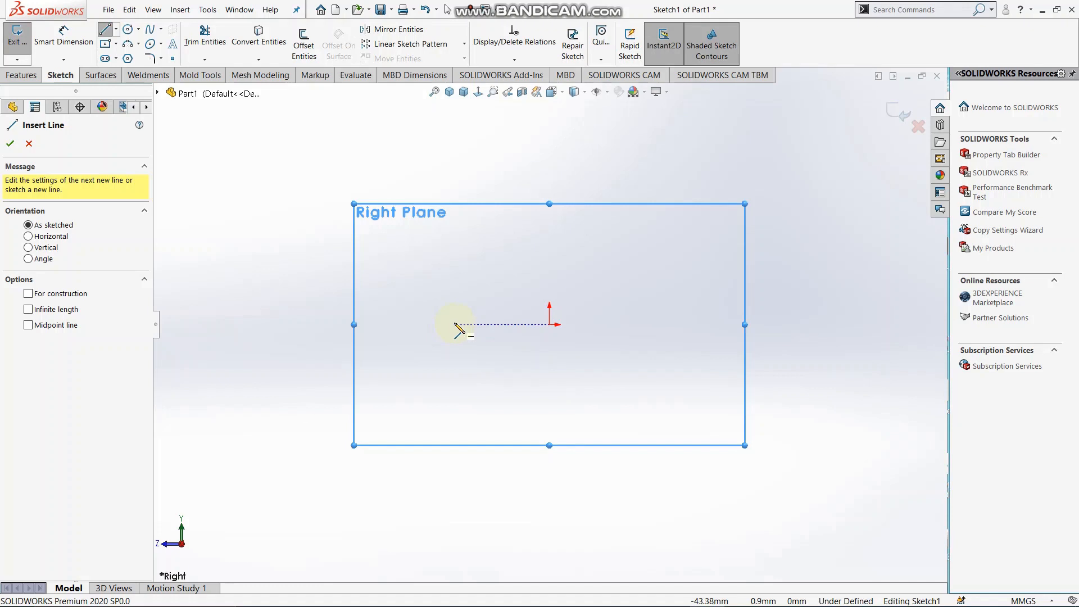
left_click(455, 325)
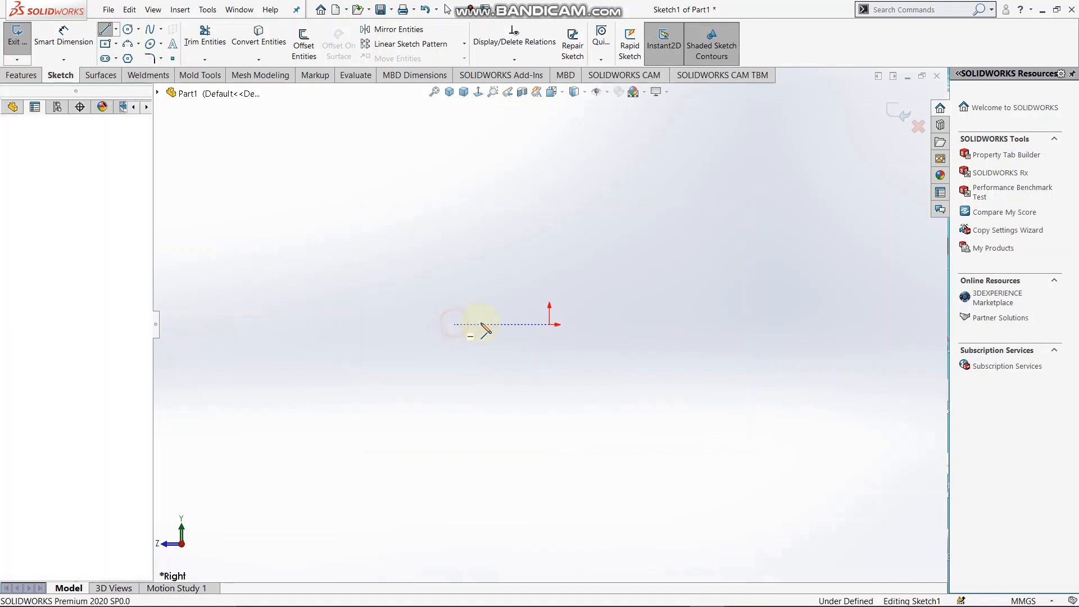
left_click(549, 325)
left_click(549, 409)
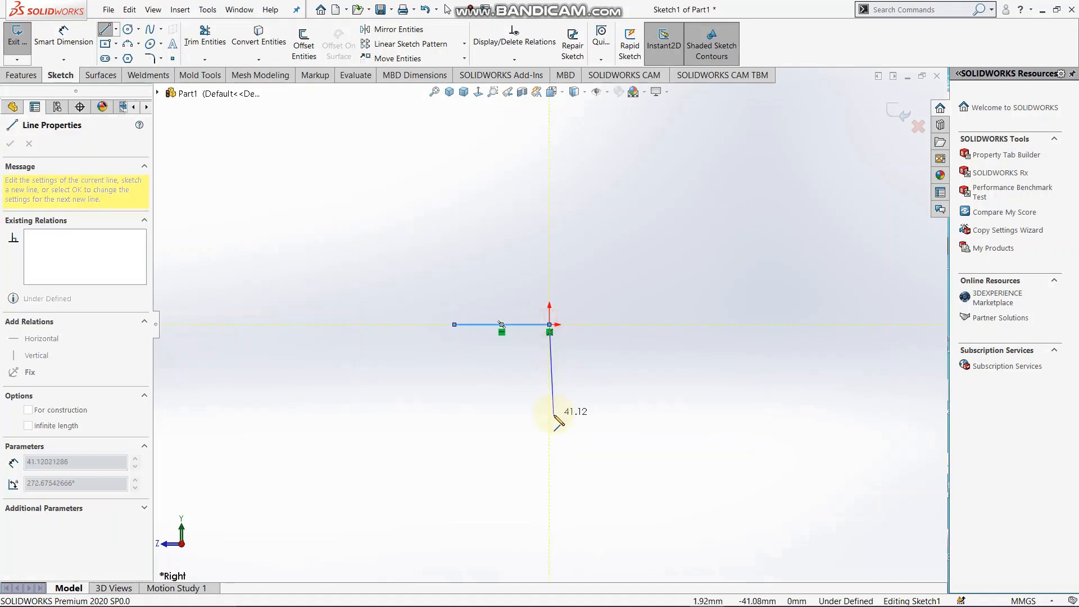
right_click(589, 376)
left_click(612, 381)
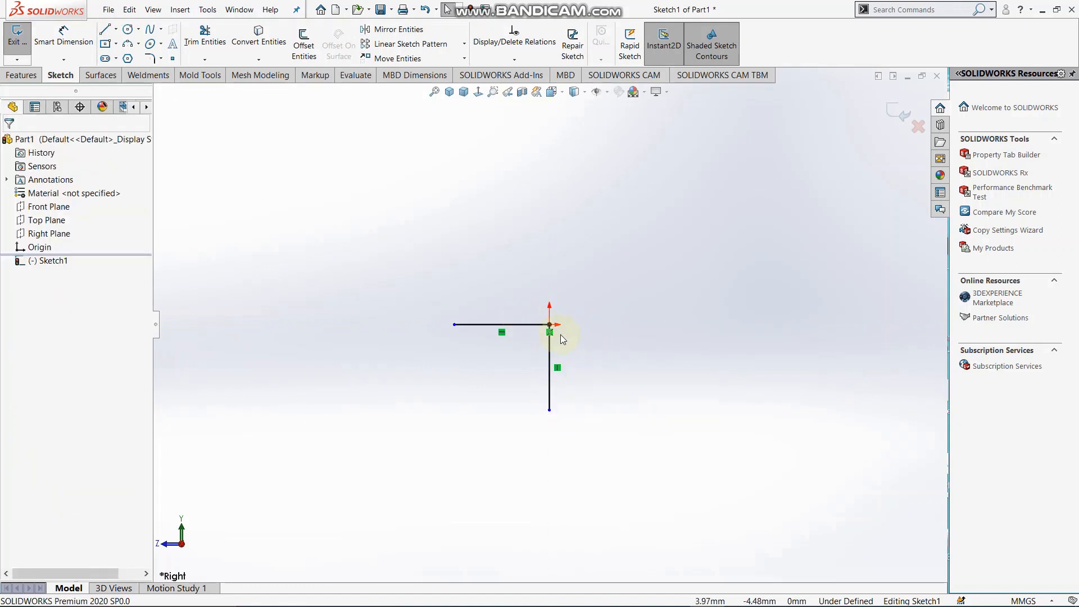
Dimension the horizontal distance between the free ends of the two lines as 88 mm
right_click_drag(618, 394, 616, 329)
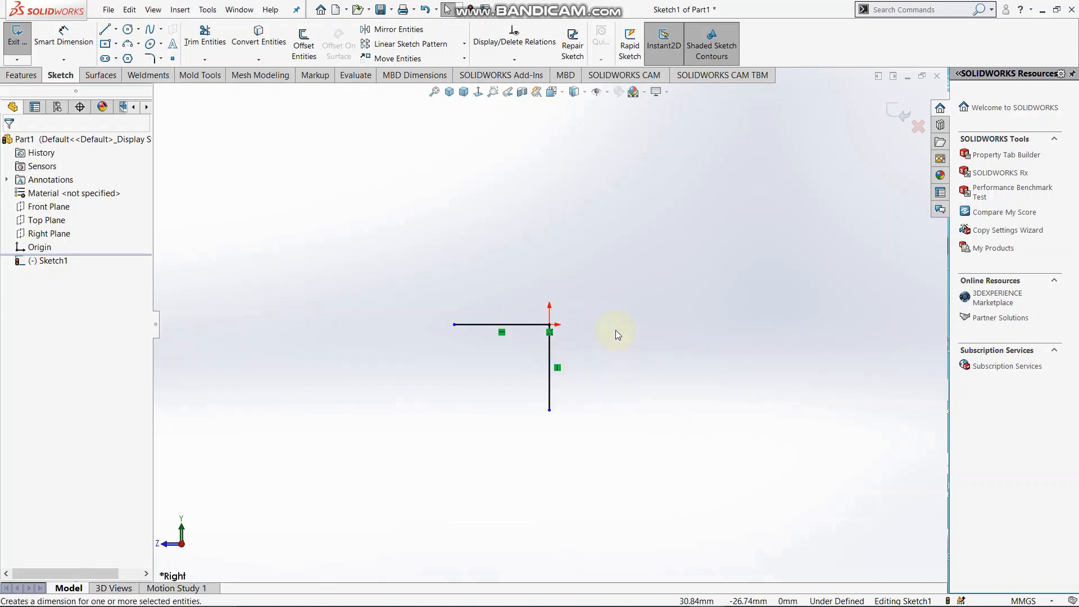
left_click(453, 325)
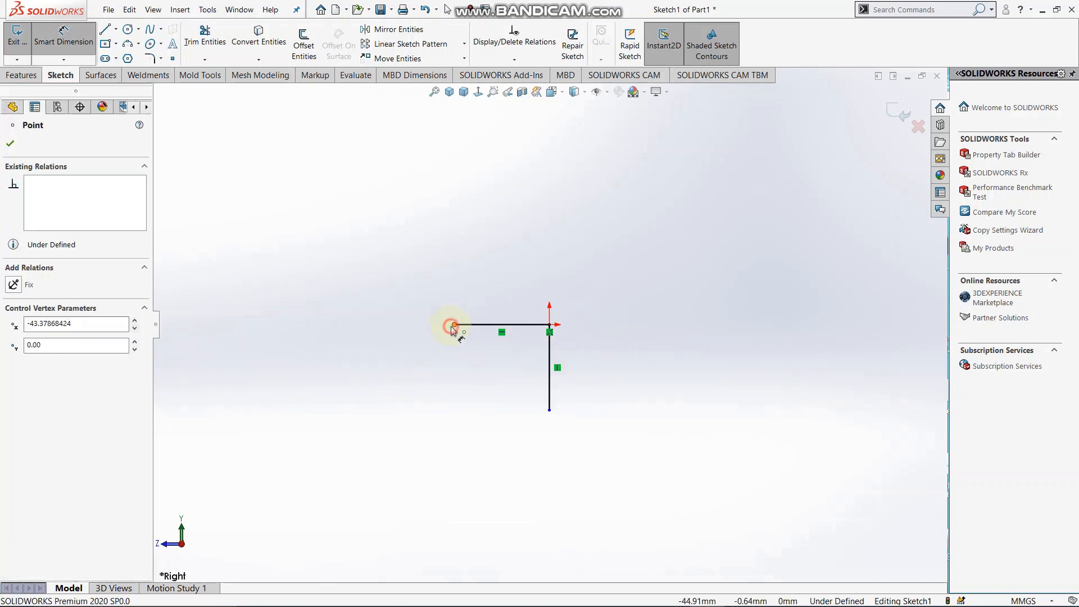
left_click(551, 412)
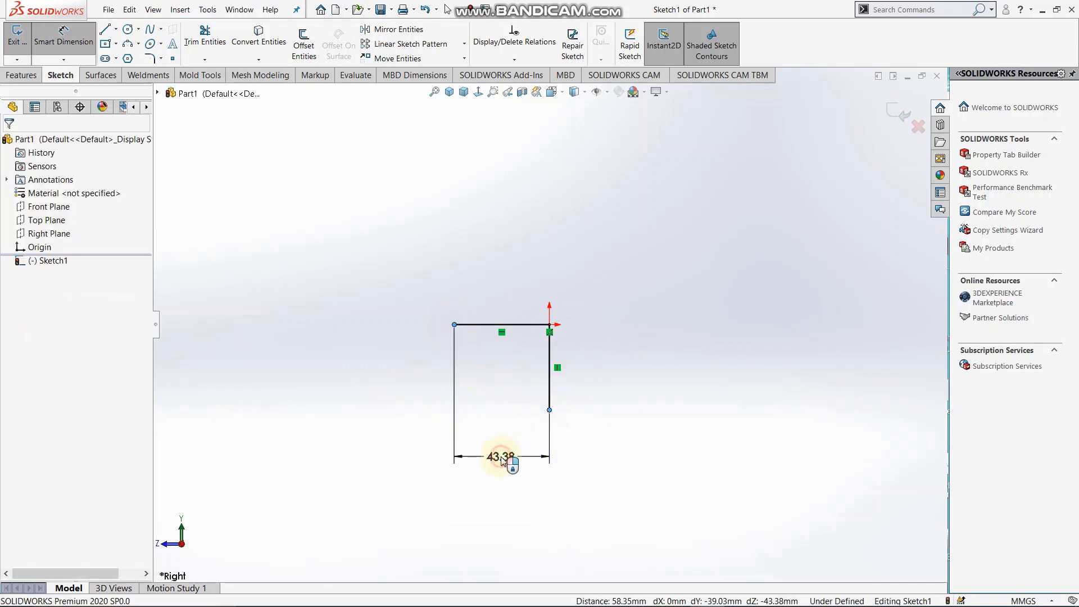
left_click(503, 459)
type("88")
key("Return")
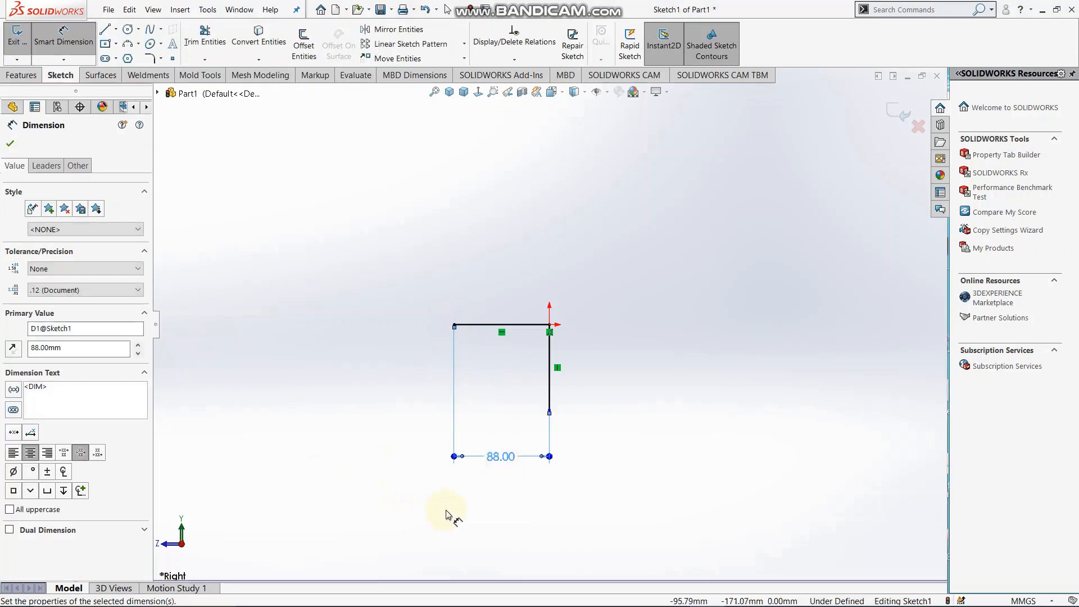
Dimension the vertical line's length as 58 mm
left_click(549, 393)
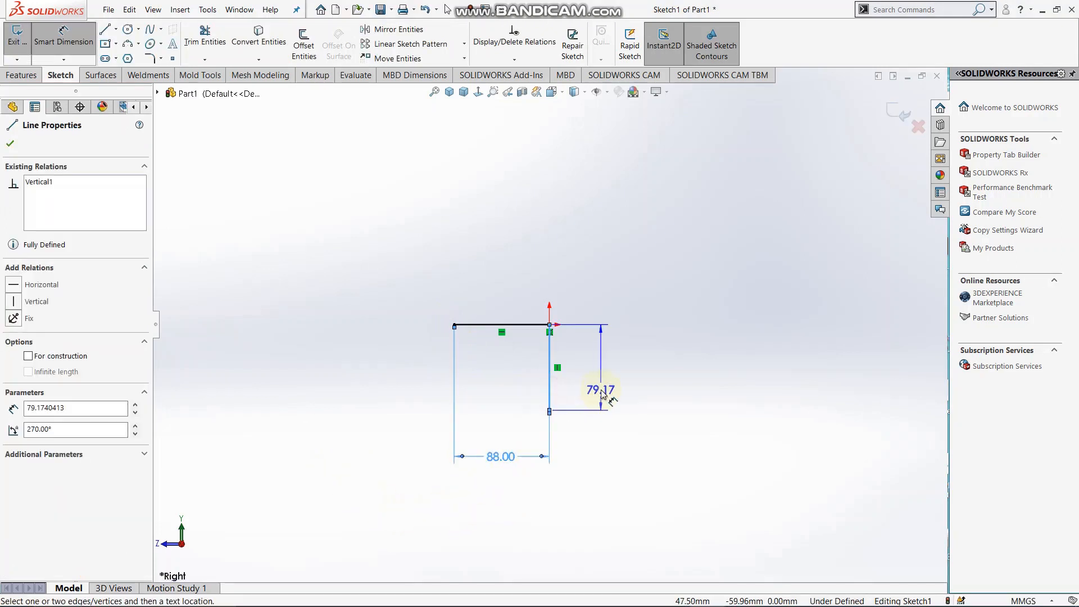
left_click(602, 388)
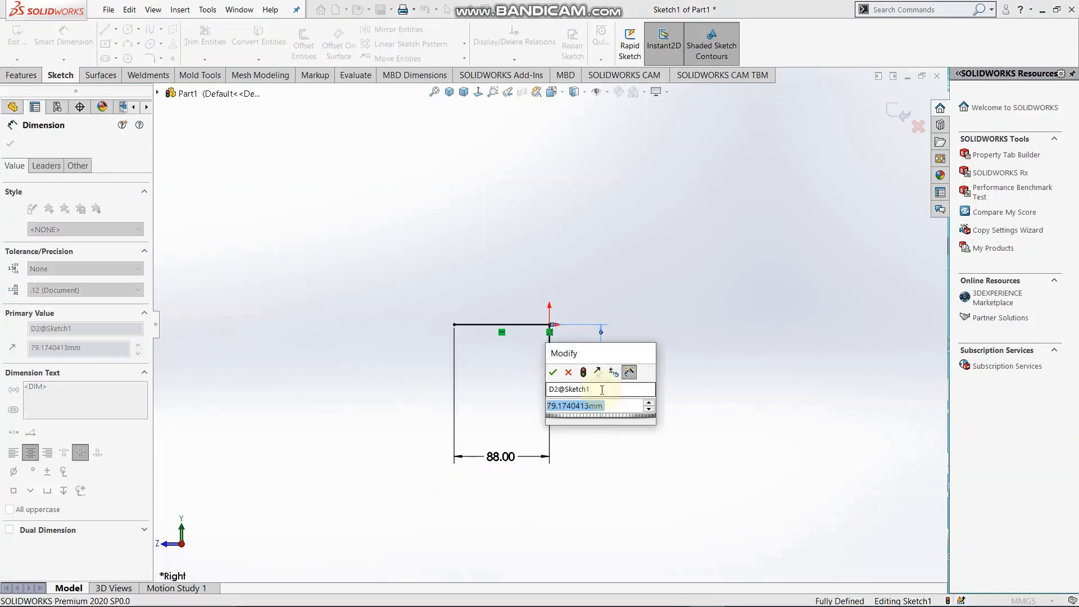
type("58")
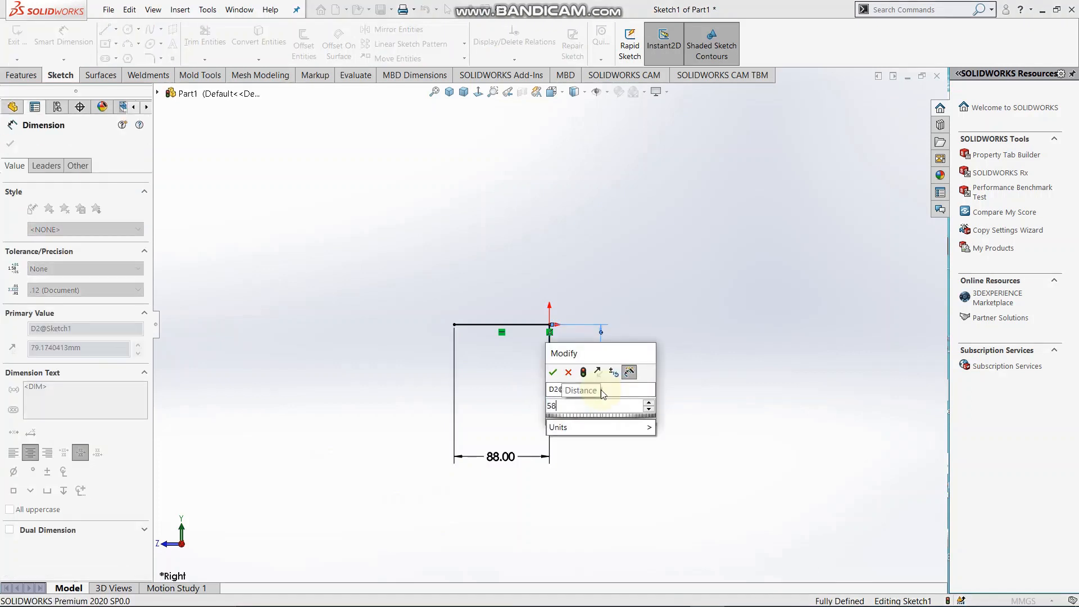
key("Return")
Round the corner between the two lines at the origin with a 35 mm sketch fillet
scroll(567, 321, "down", 5)
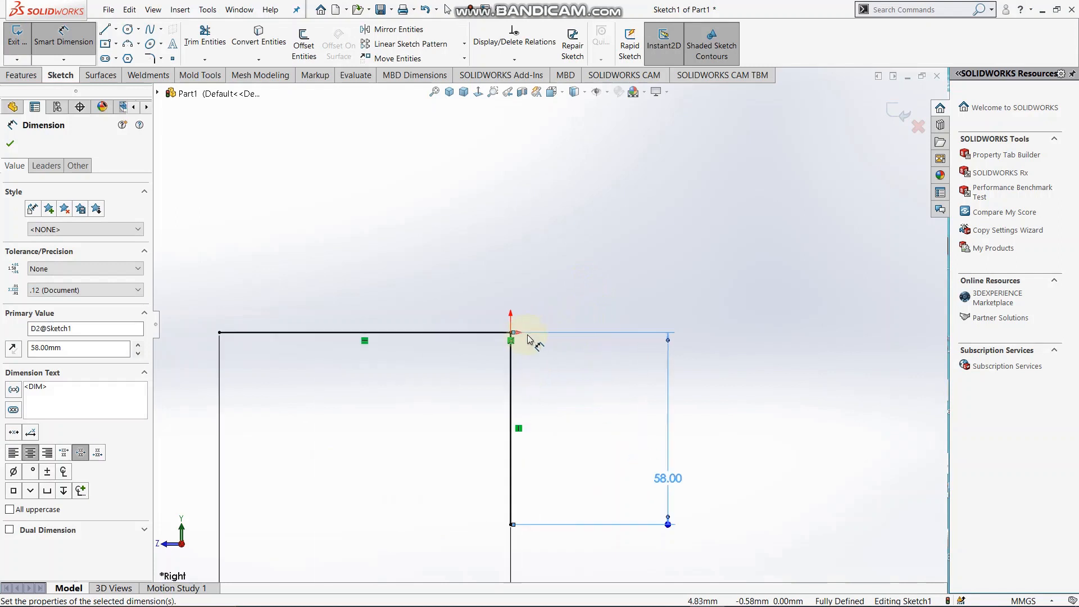
left_click(215, 140)
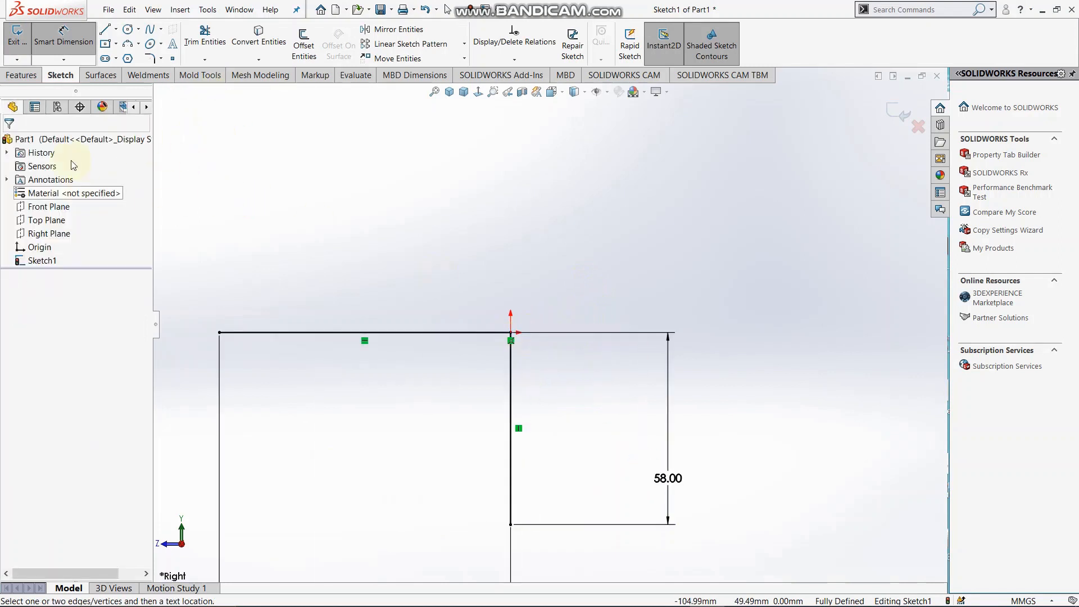
left_click(150, 59)
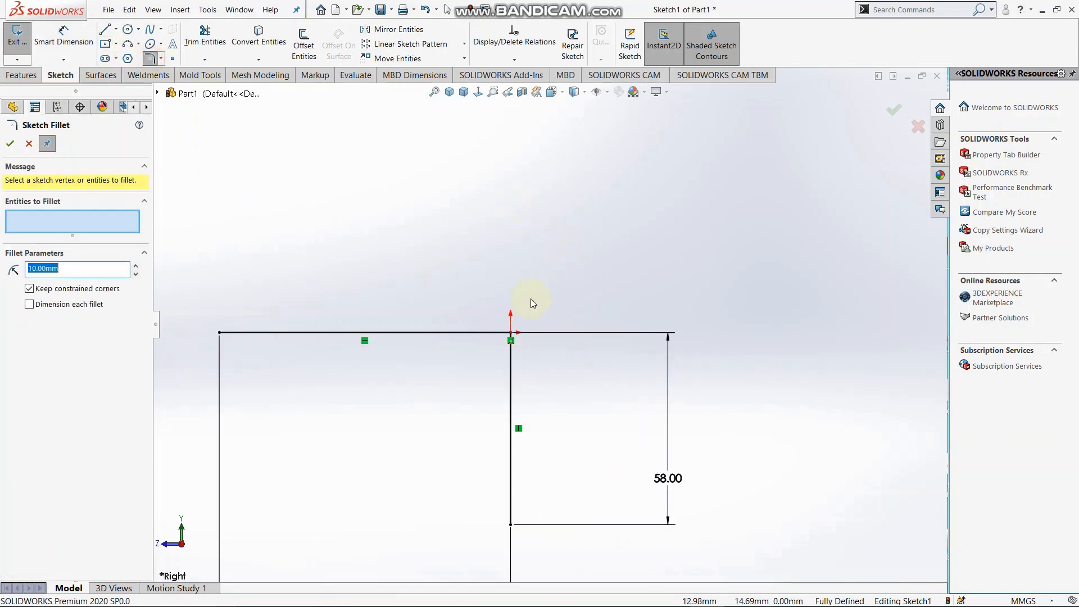
left_click(511, 336)
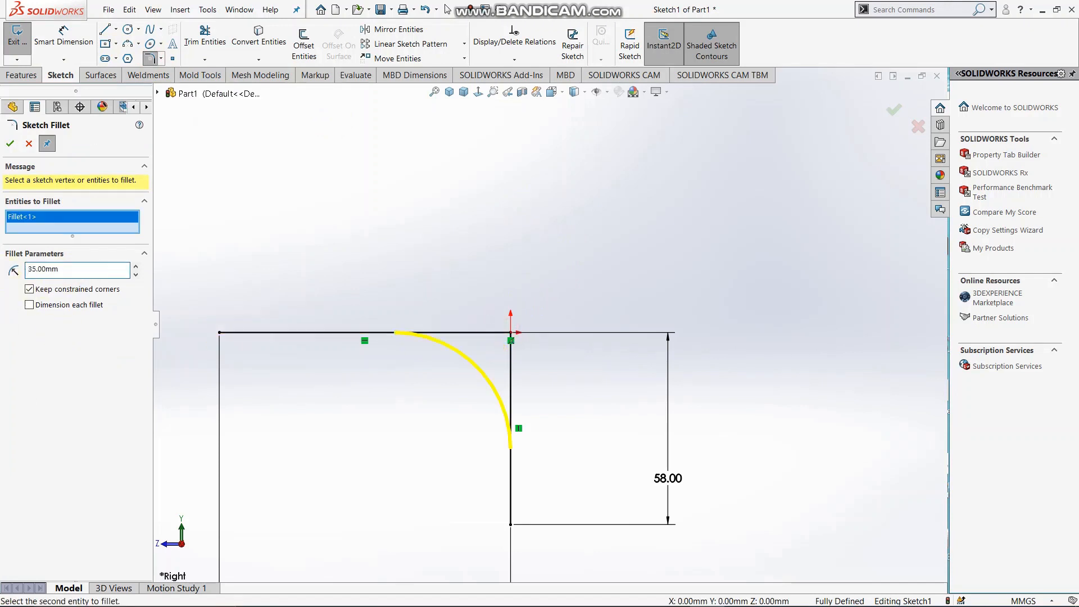
left_click(10, 145)
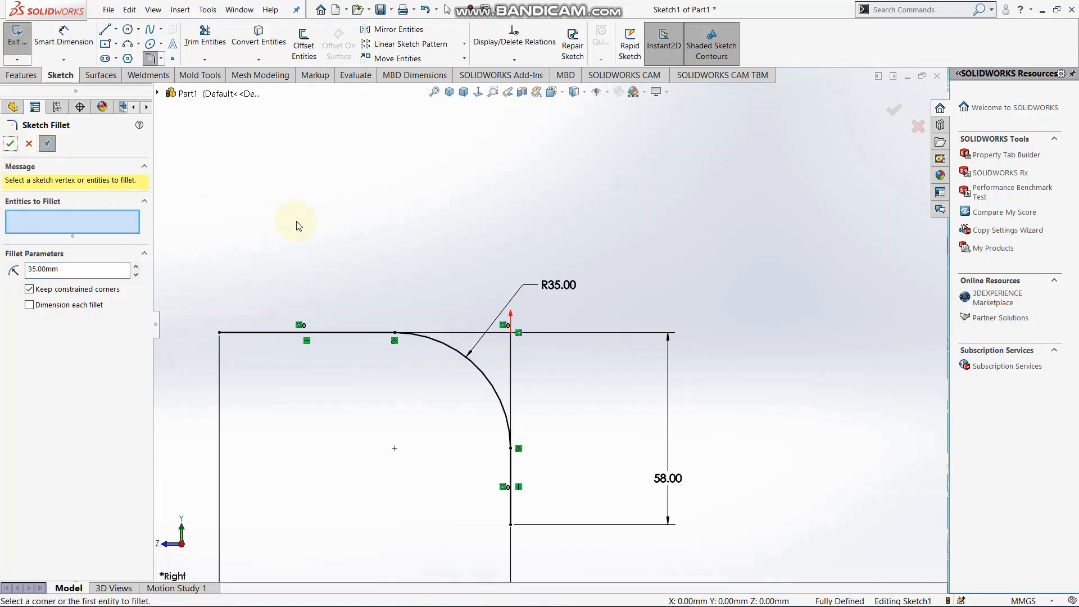
scroll(426, 354, "up", 2)
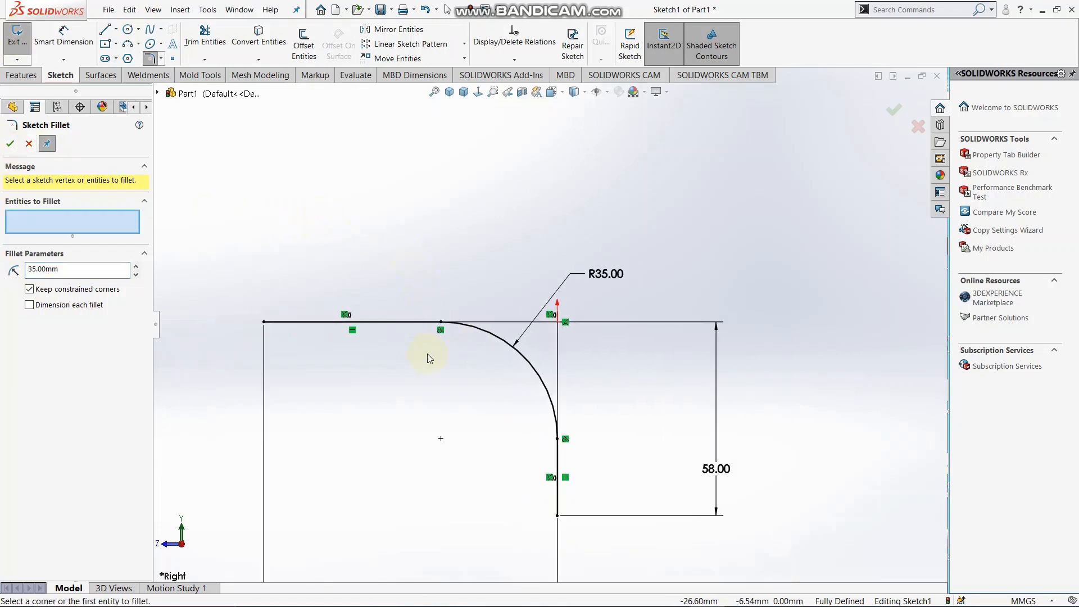
left_click(10, 143)
Create a swept boss with a 40 mm diameter circular profile along the filleted L-shaped sketch
left_click(21, 75)
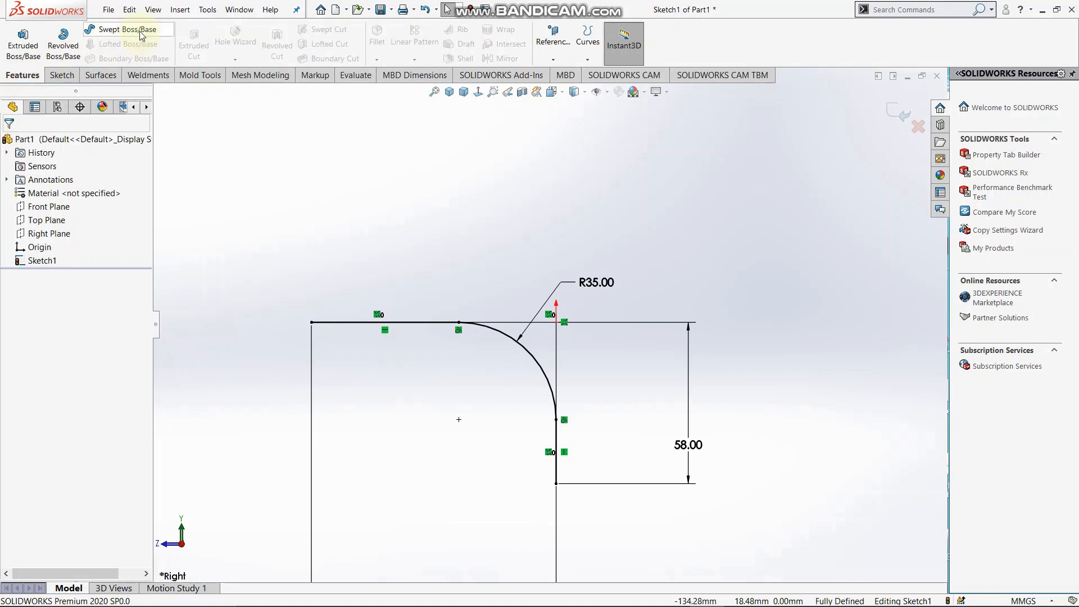
left_click(140, 35)
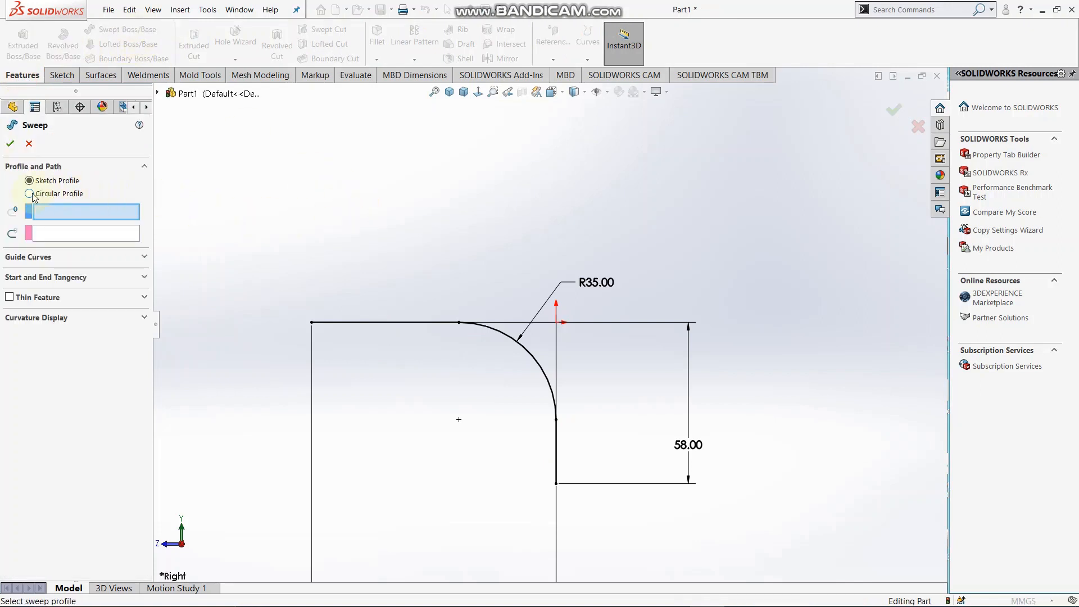
left_click(29, 194)
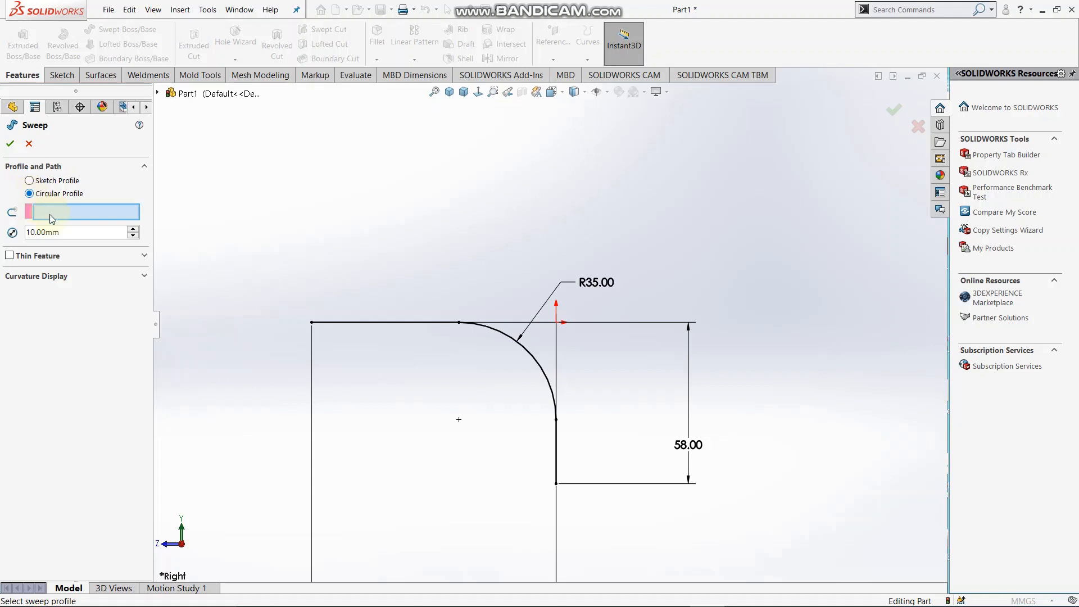
double_click(59, 232)
type("40")
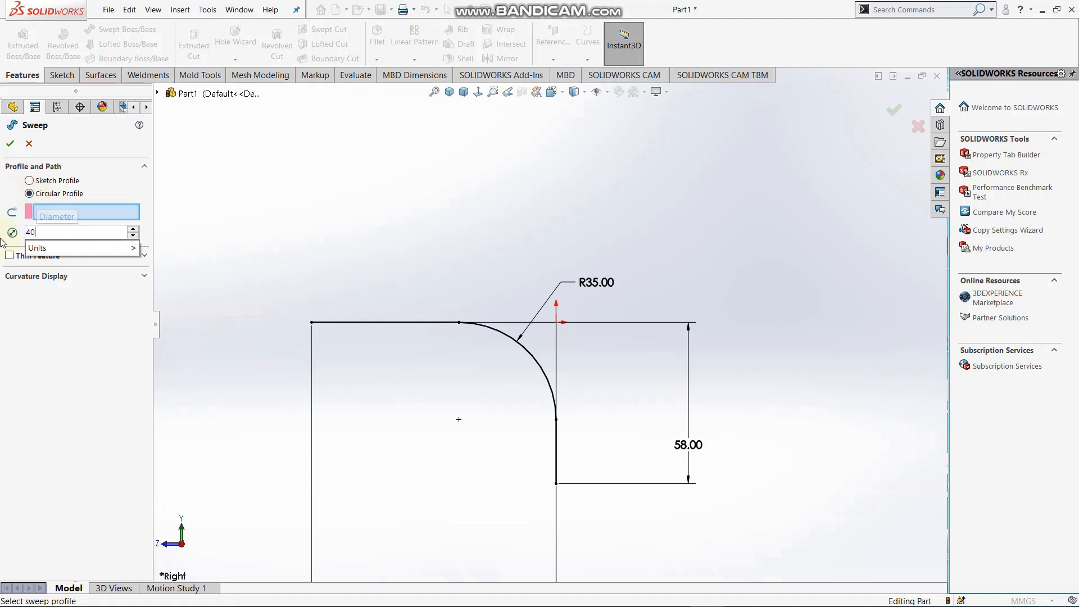
key("Return")
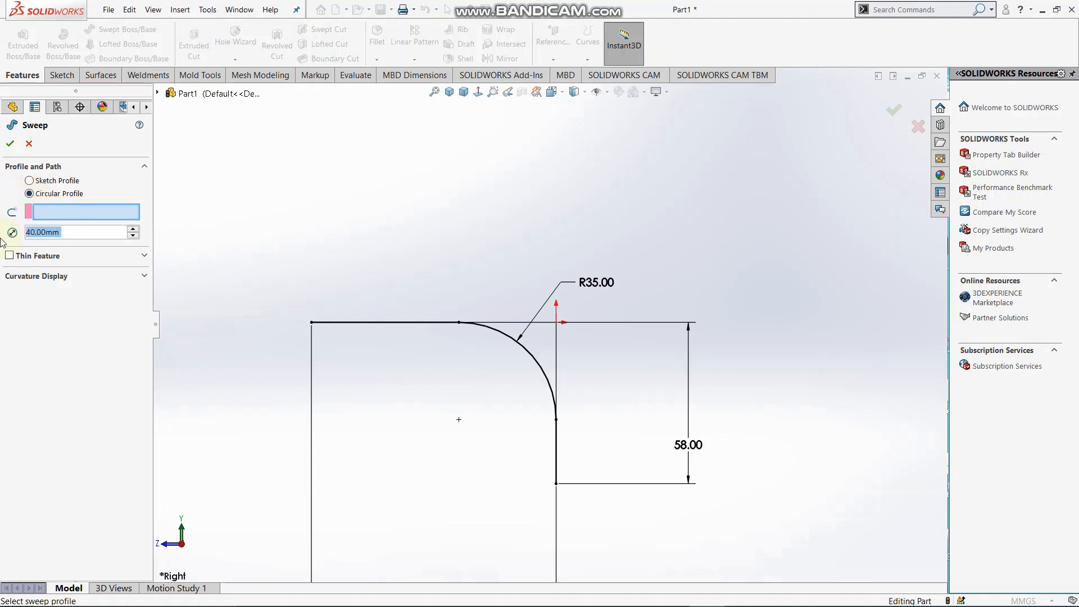
left_click(10, 147)
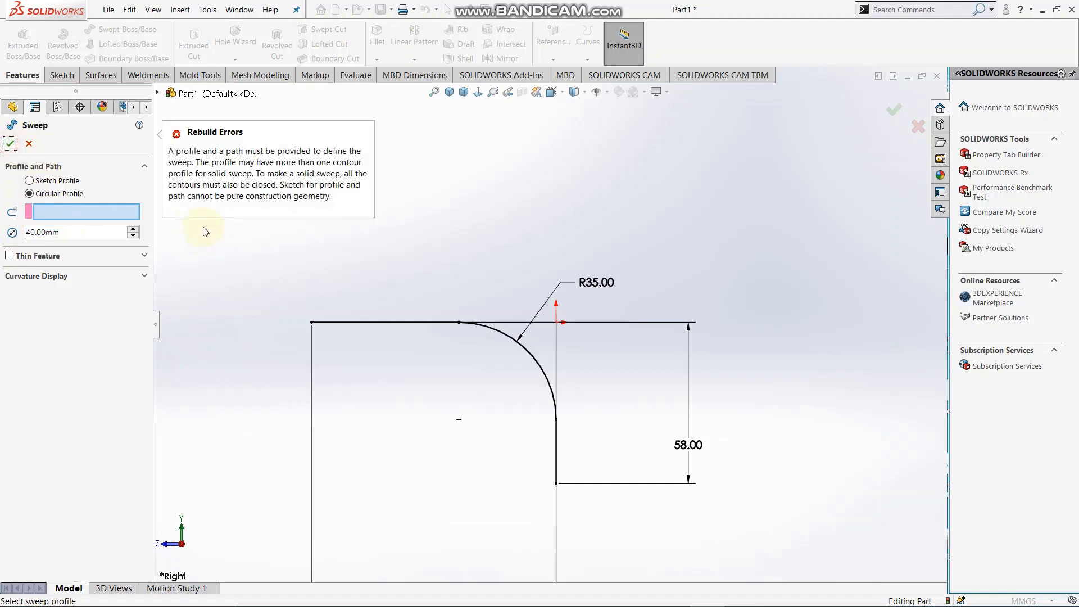
left_click(409, 323)
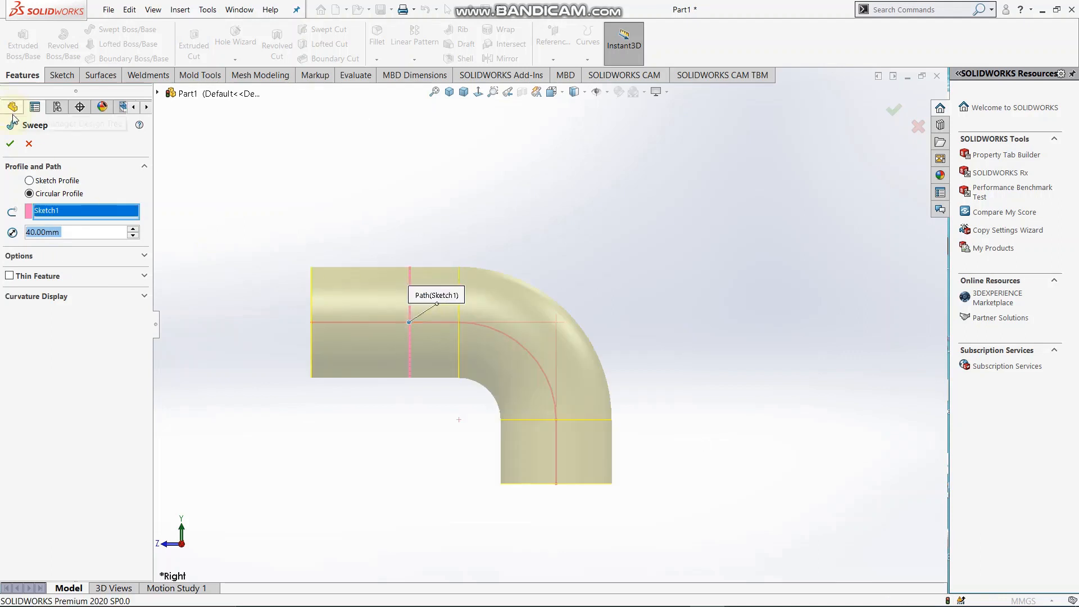
left_click(328, 211)
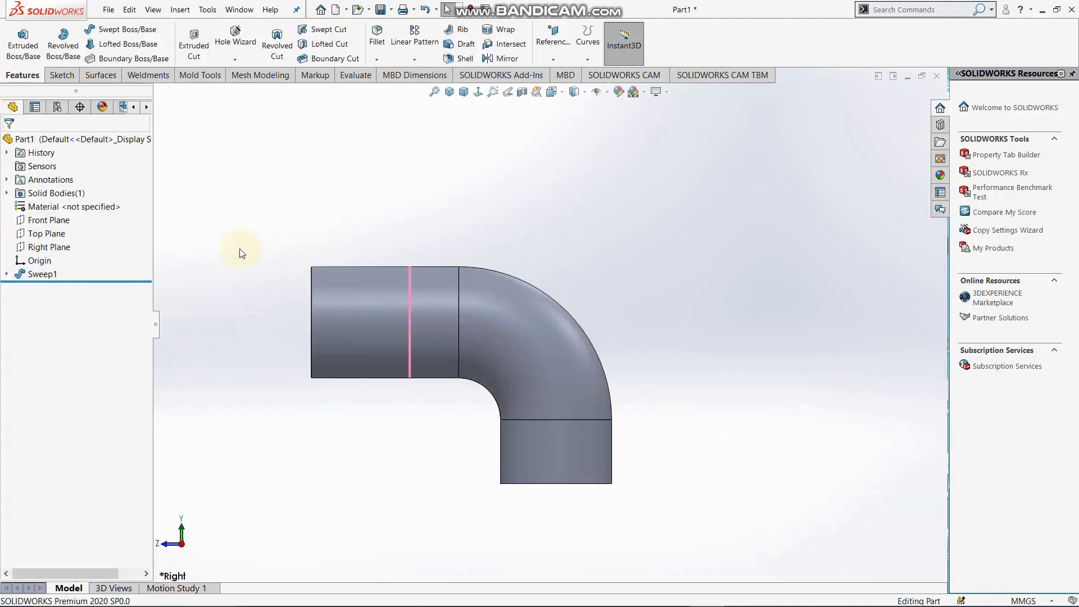
Show the path sketch absorbed in the sweep feature
left_click(6, 274)
left_click(55, 287)
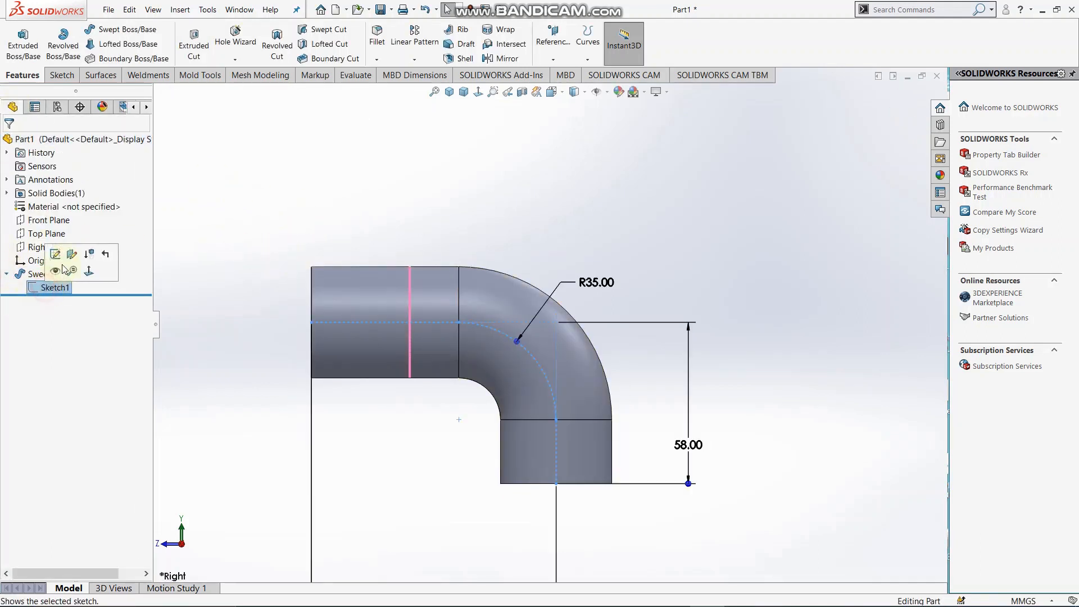
left_click(63, 270)
Hollow the bent pipe with a swept cut using a 26 mm diameter circular profile along the same path sketch
middle_click_drag(344, 265, 373, 276)
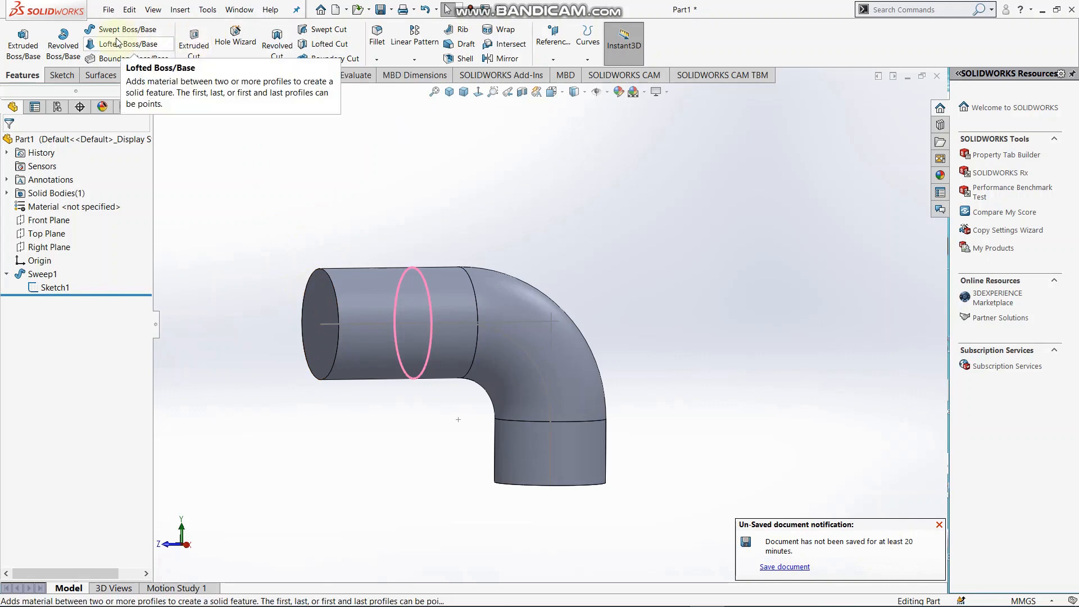
left_click(307, 35)
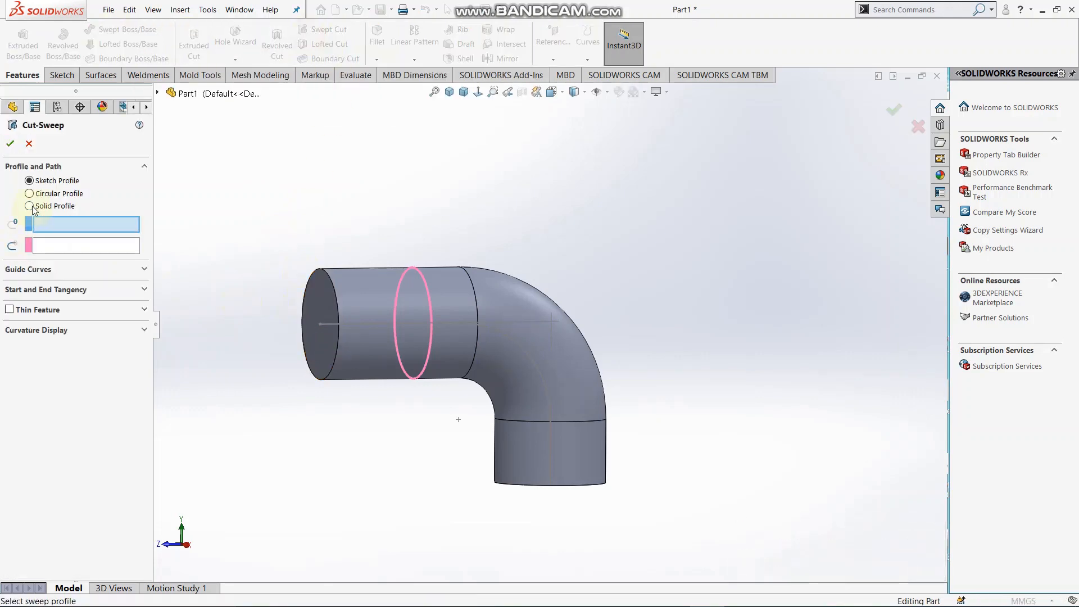
left_click(29, 194)
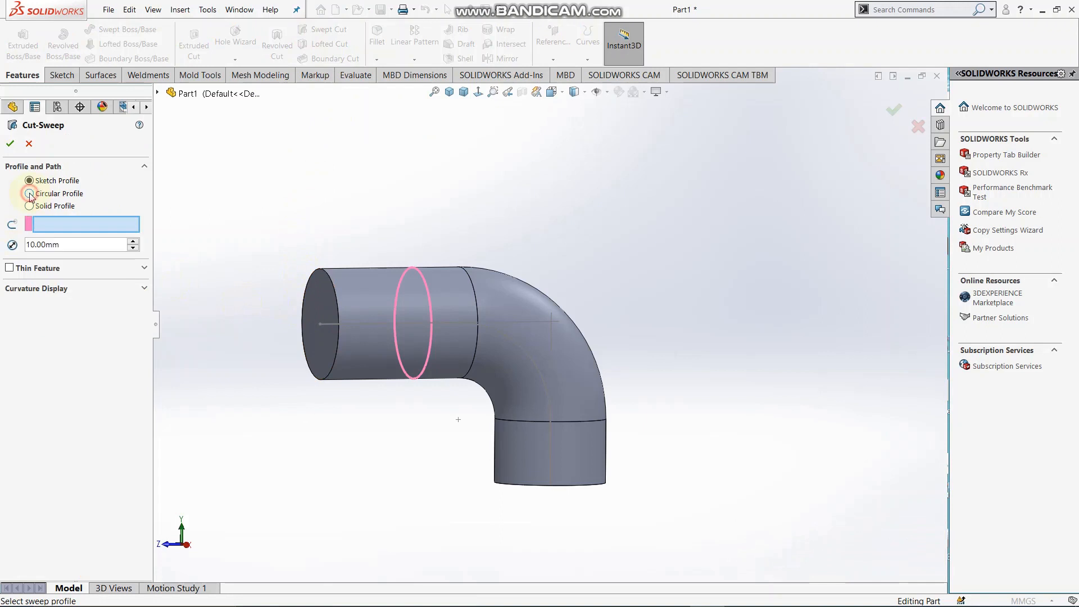
left_click(64, 242)
type("20")
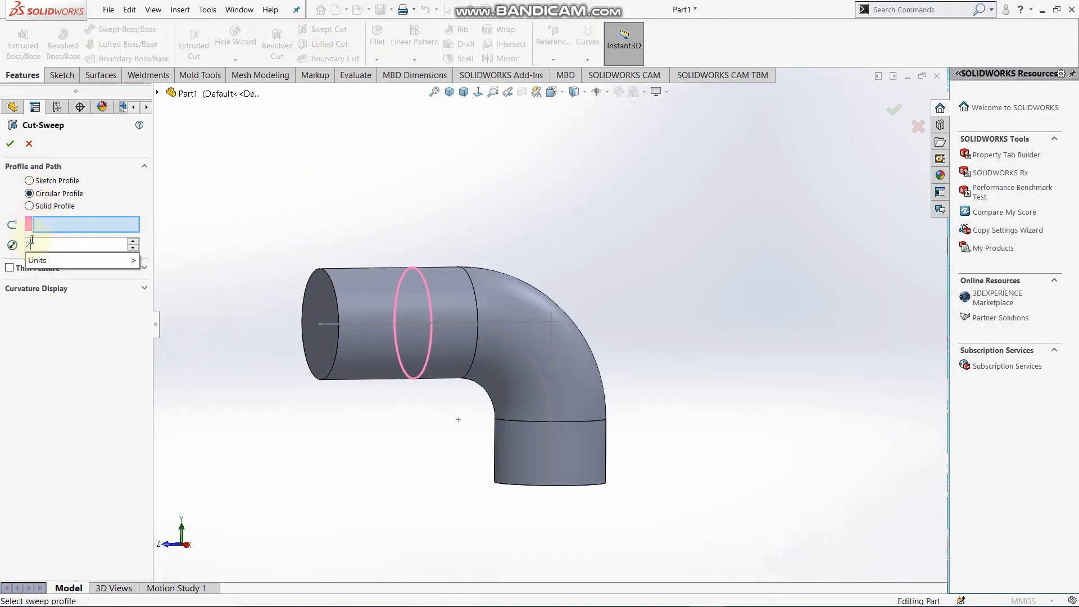
key("Return")
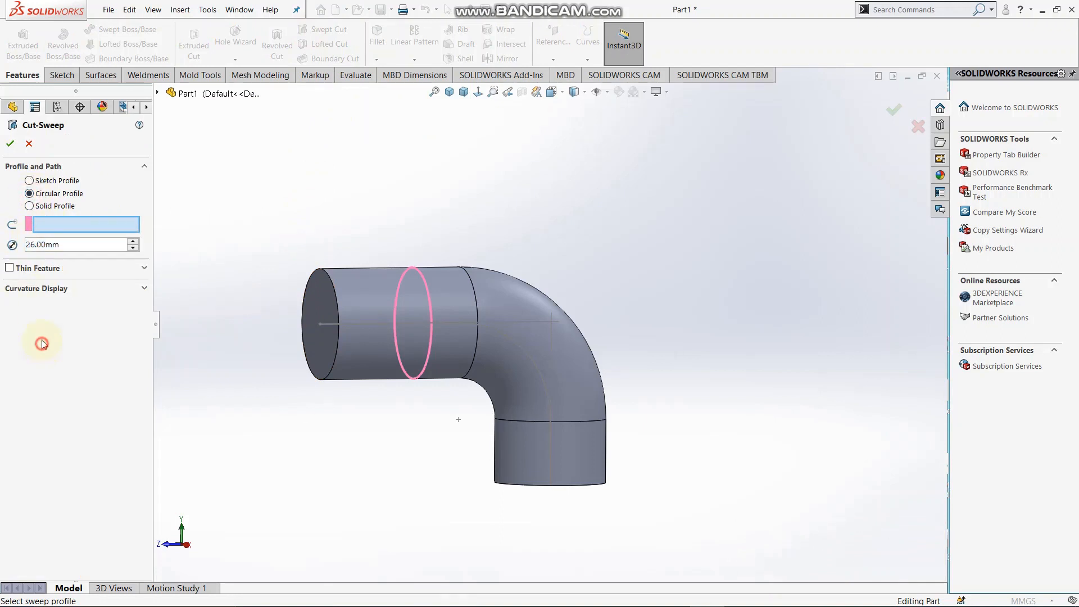
left_click(360, 325)
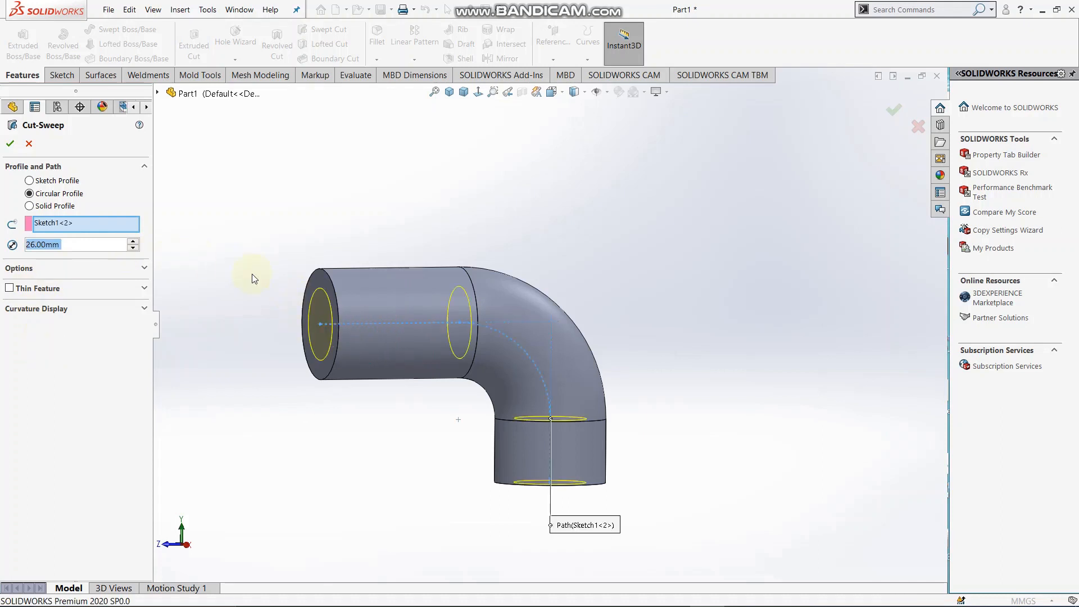
left_click(4, 145)
left_click(308, 216)
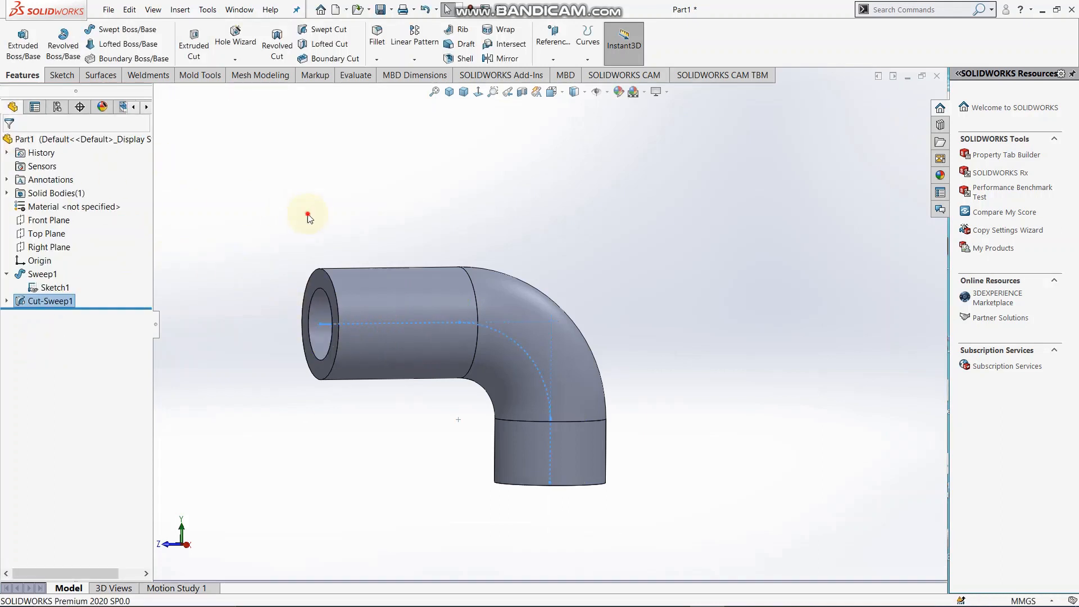
scroll(406, 345, "up", 2)
scroll(406, 343, "down", 2)
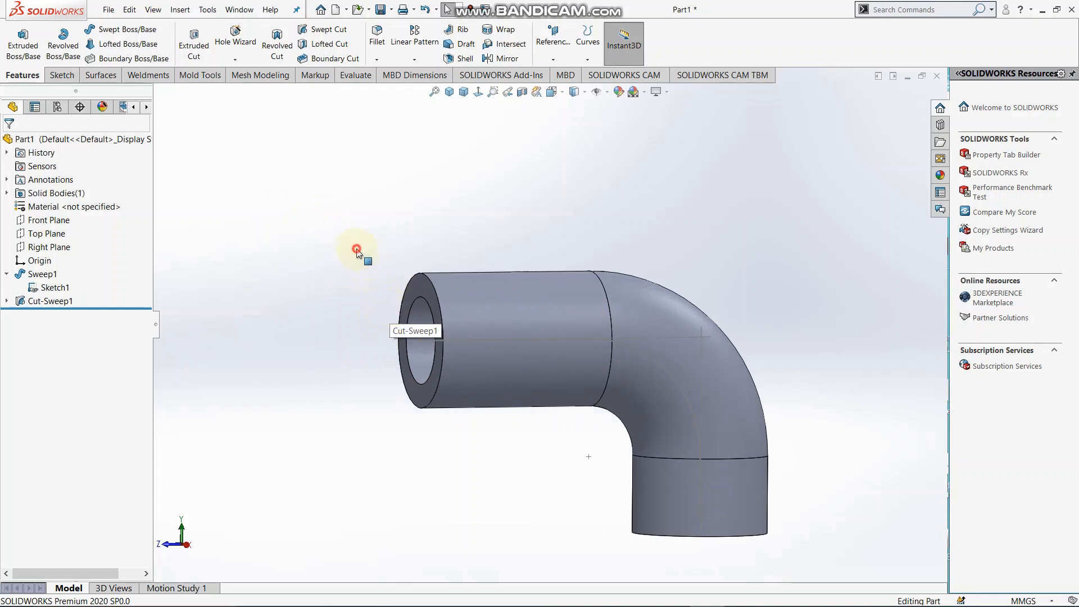
Hide the path sketch under the boss sweep feature
left_click(55, 287)
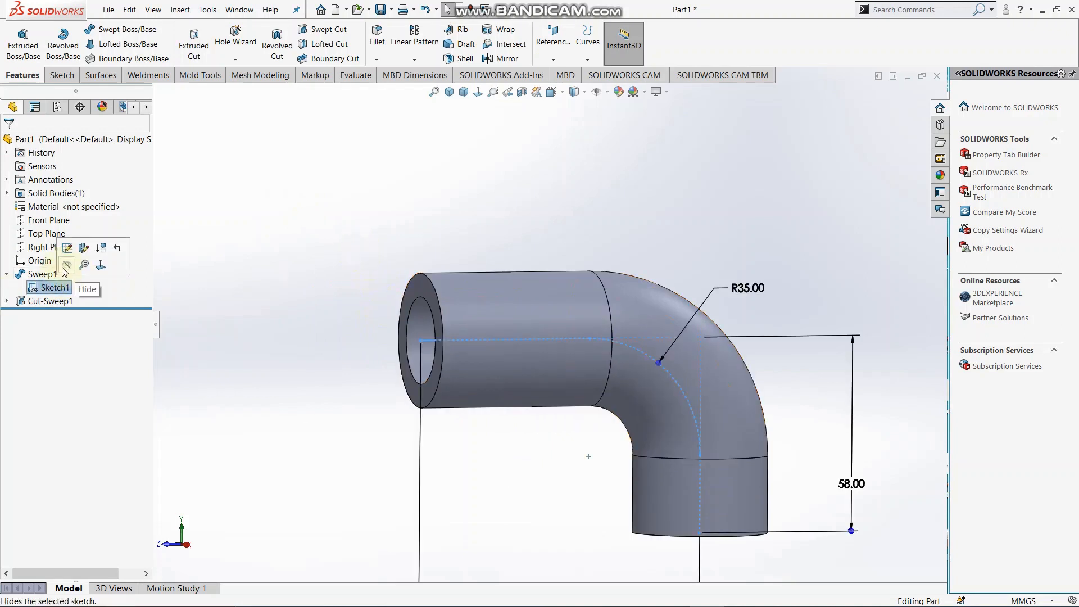
left_click(321, 290)
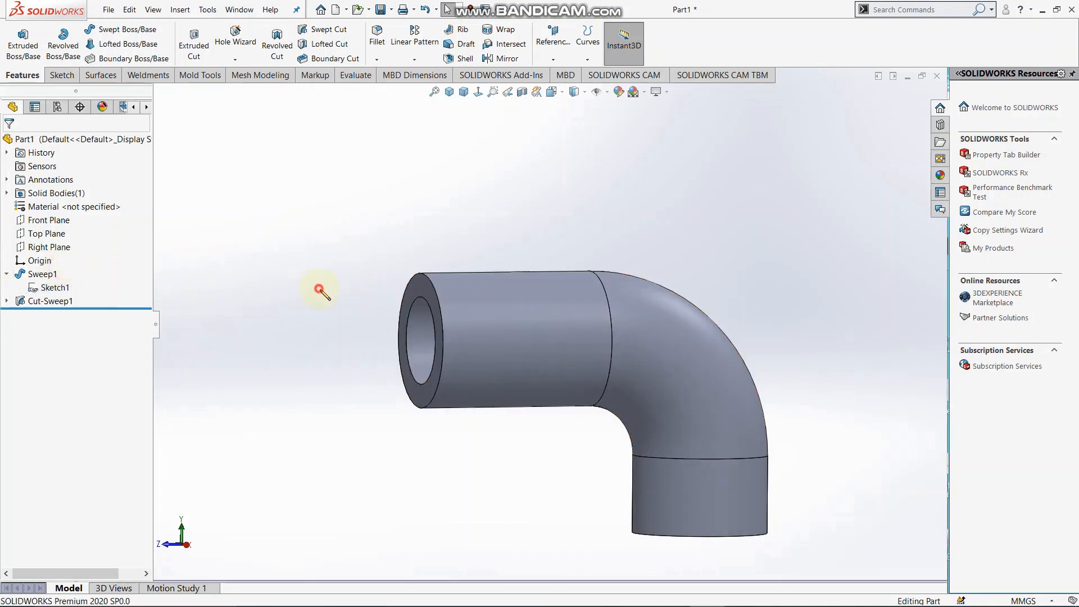
Start a sketch on the ring-shaped end face of the horizontal pipe leg, viewed normal to that face
key("Right")
right_click(477, 293)
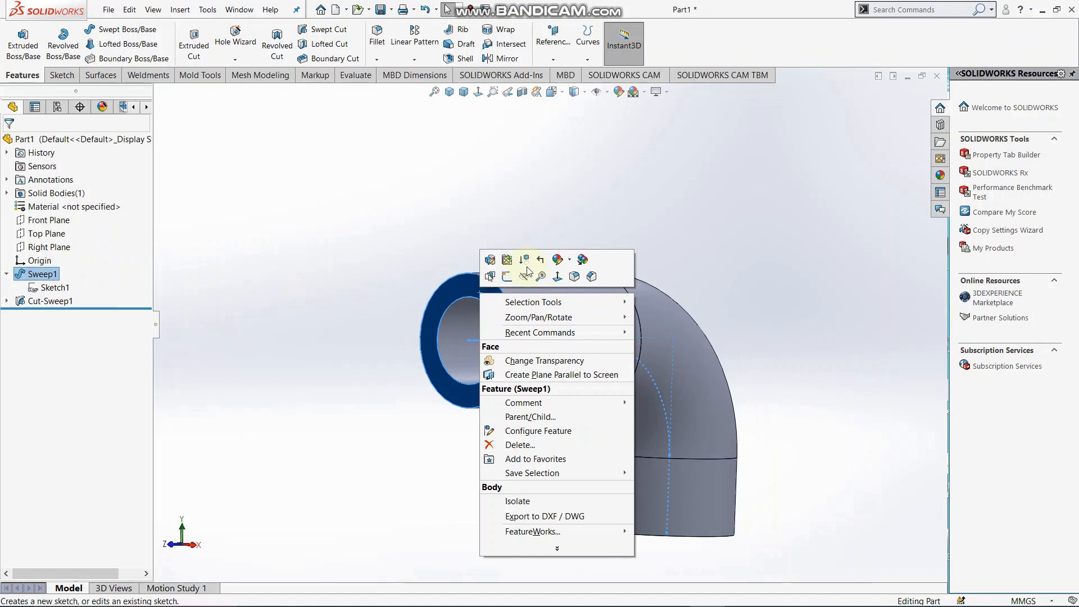
left_click(557, 276)
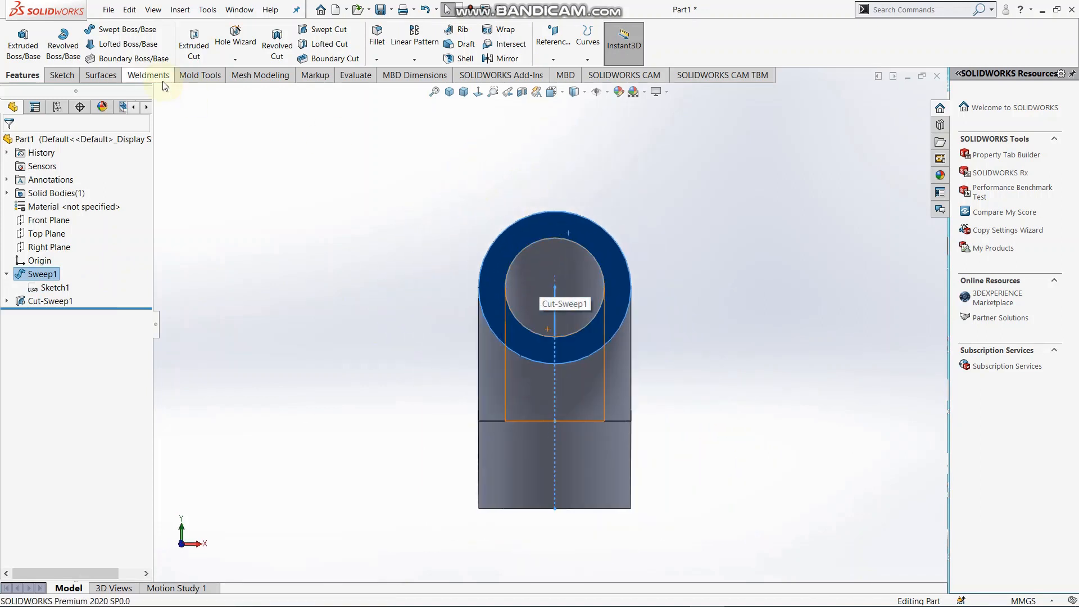
left_click(62, 75)
left_click(13, 38)
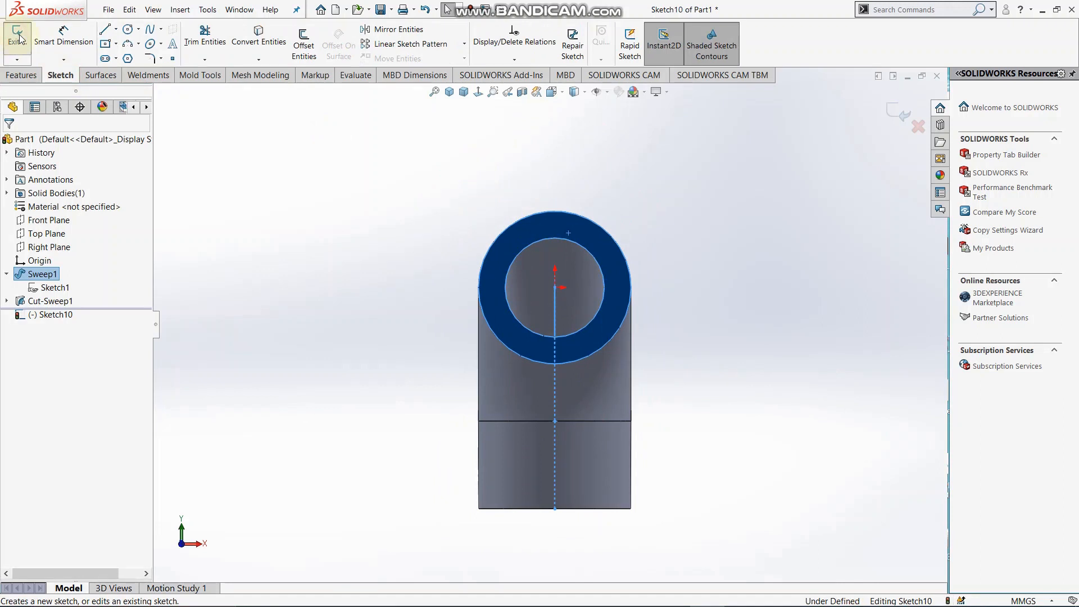
Sketch a circle of about 31 mm radius centred on the origin, surrounding the pipe's end face
left_click(128, 31)
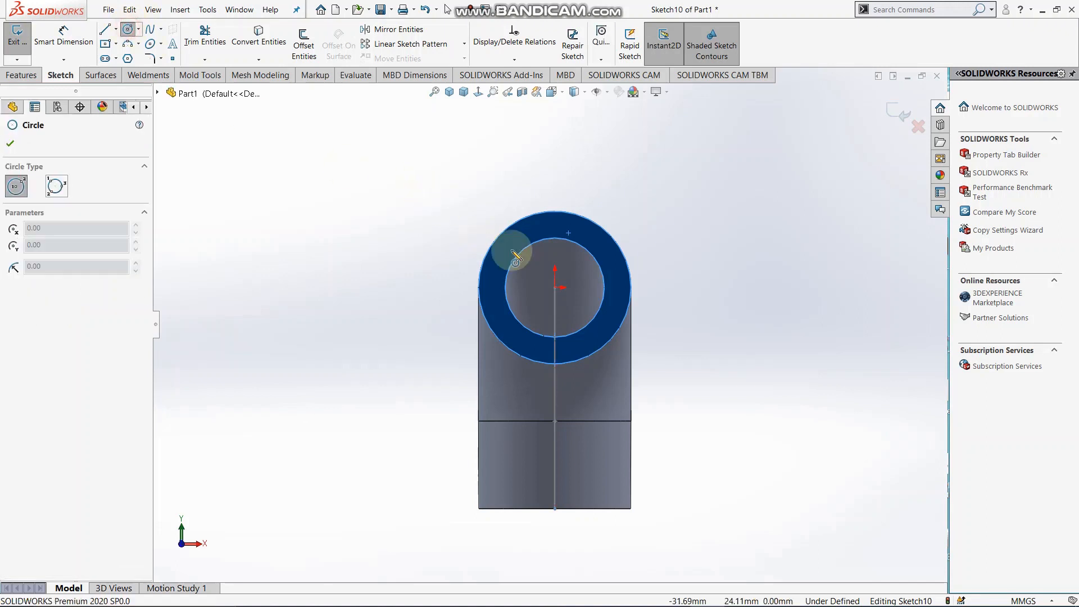
left_click(557, 269)
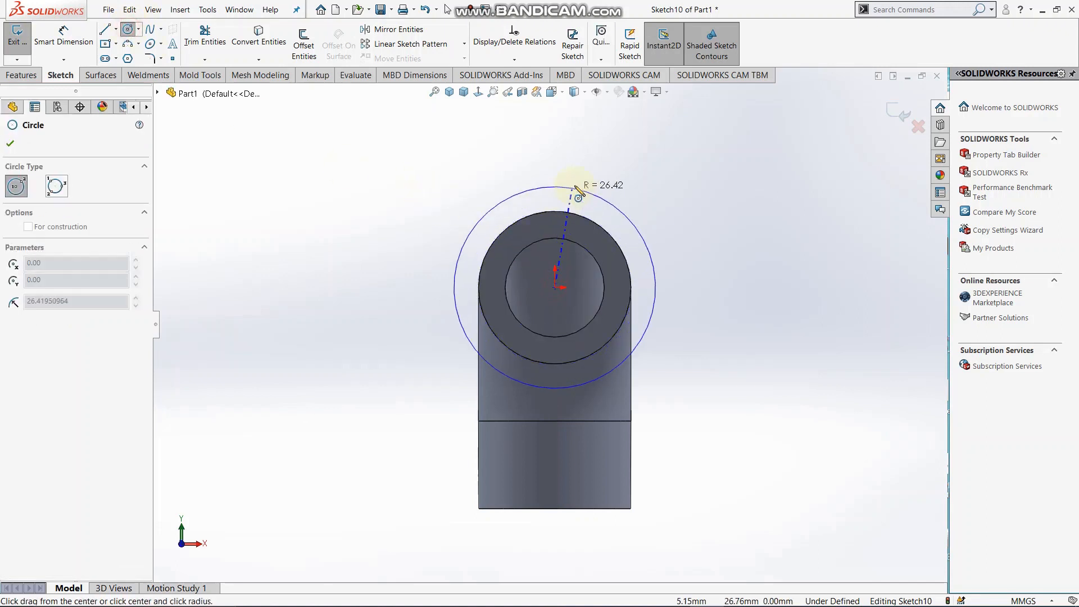
left_click(560, 168)
right_click(592, 150)
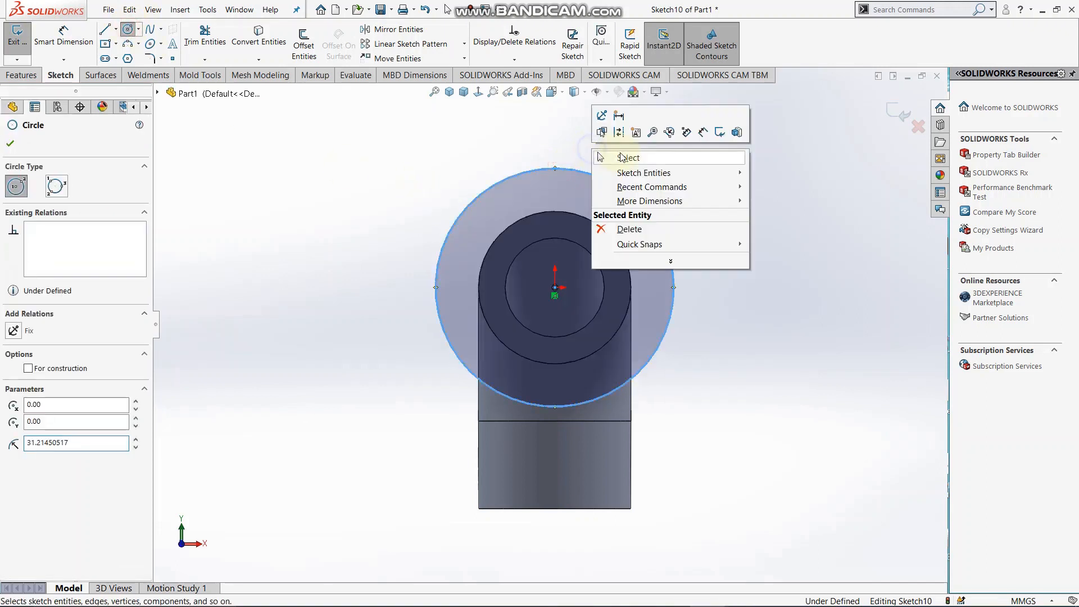
left_click(624, 155)
Dimension the large circle's diameter and set it to 78 mm
right_click_drag(784, 302, 759, 179)
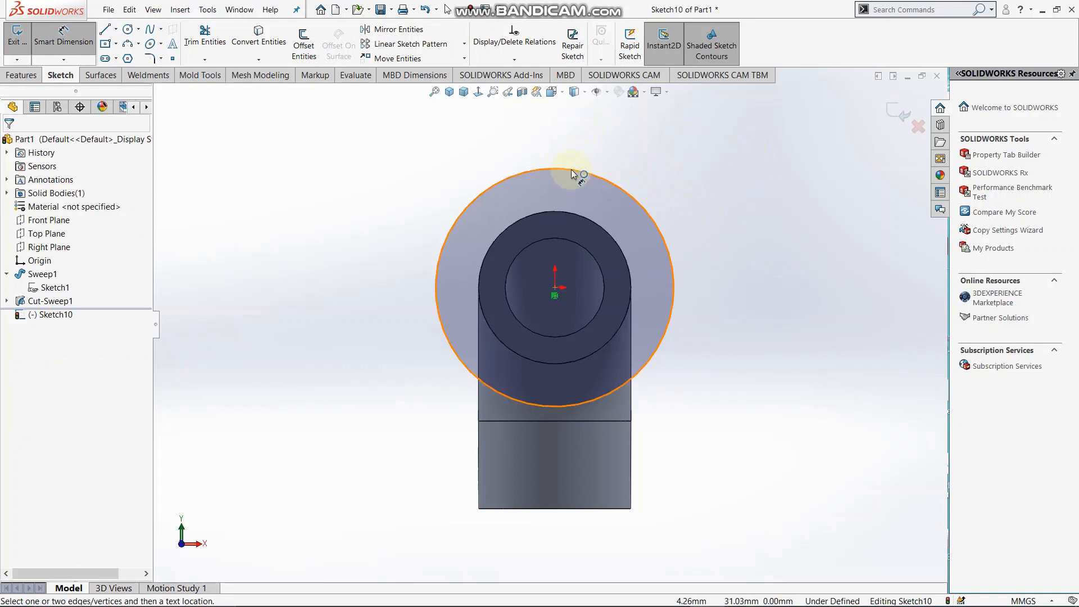
left_click(572, 169)
left_click(581, 138)
type("78")
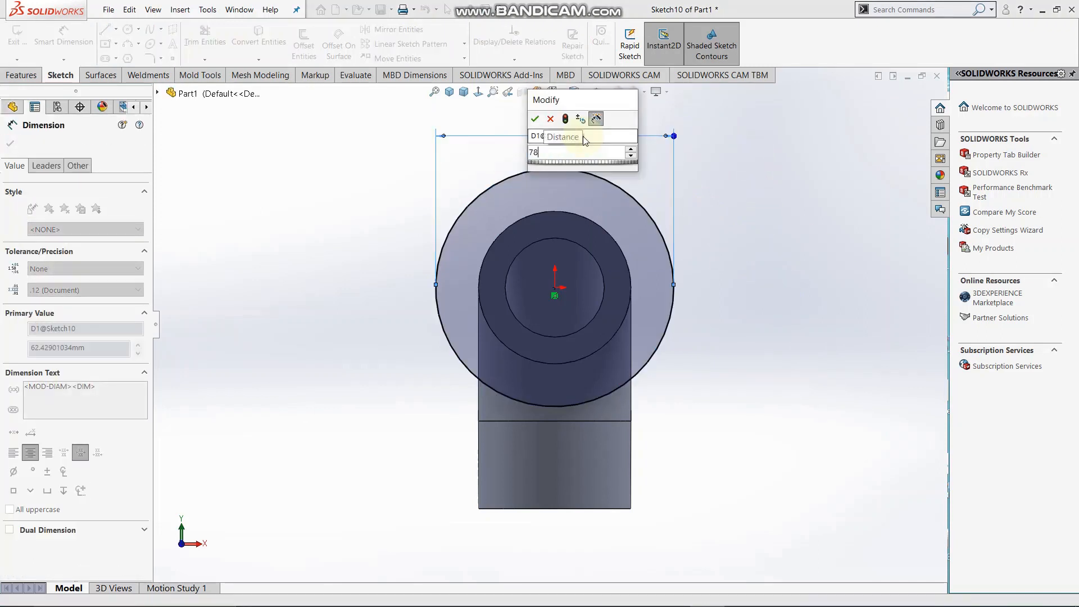
key("Return")
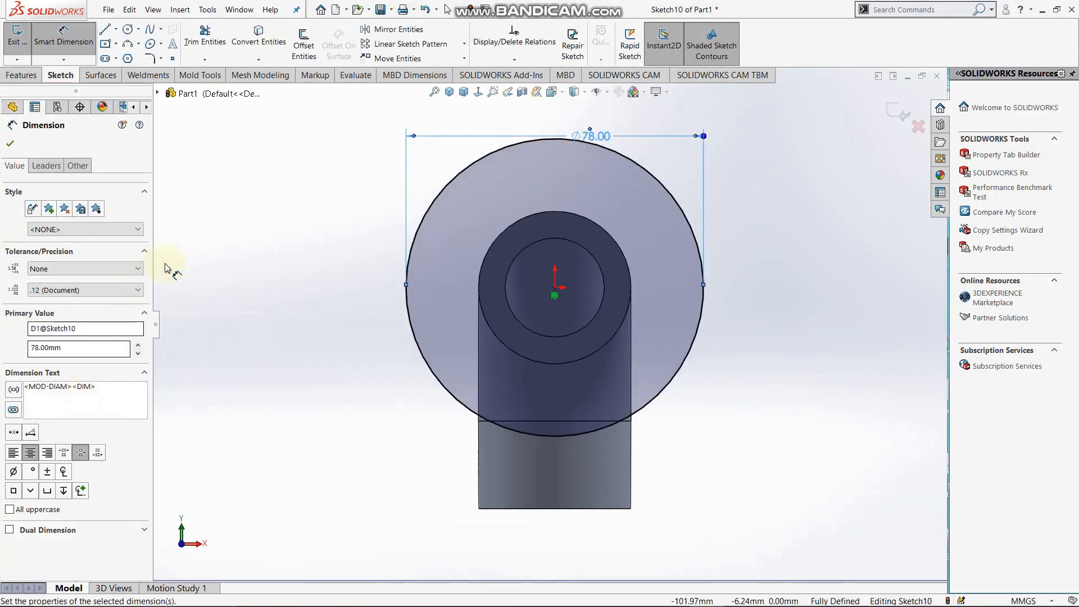
right_click(290, 256)
left_click(366, 291)
Convert the inner circular edge of the pipe's end face into a sketch entity
left_click(259, 38)
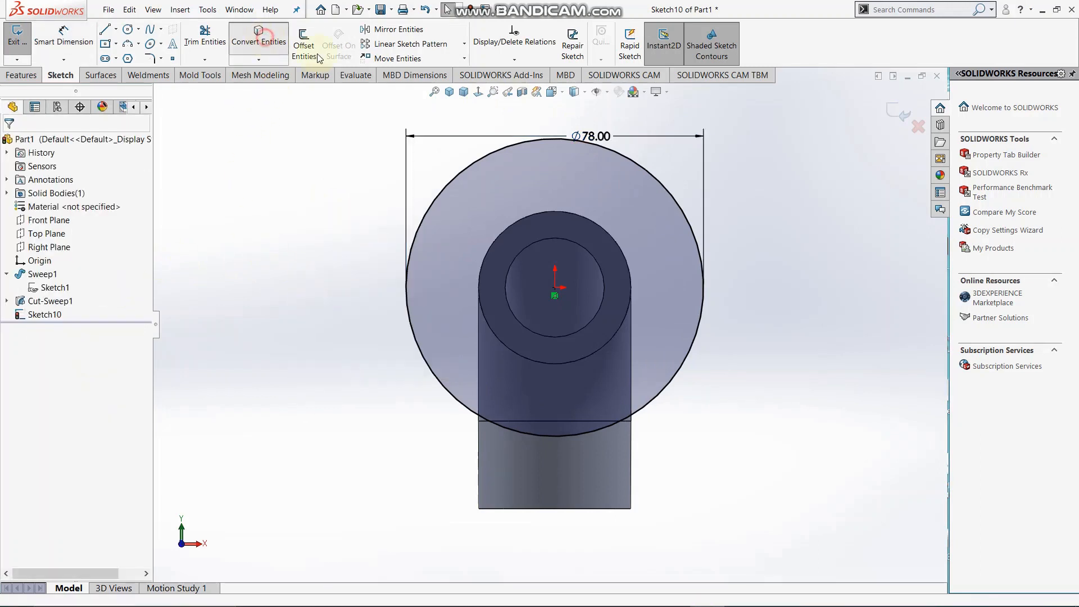
left_click(579, 244)
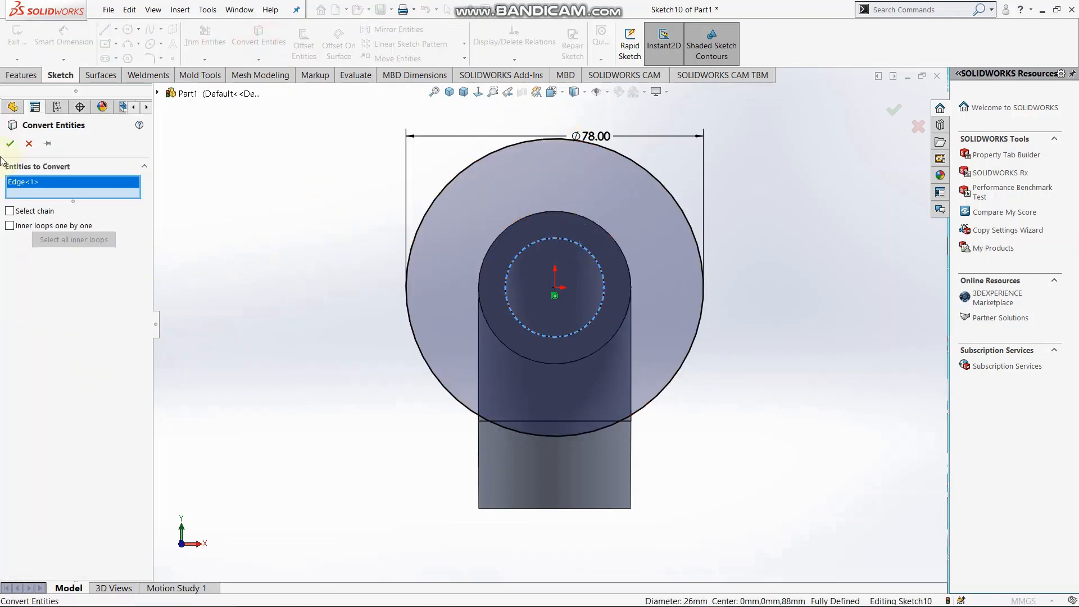
left_click(11, 144)
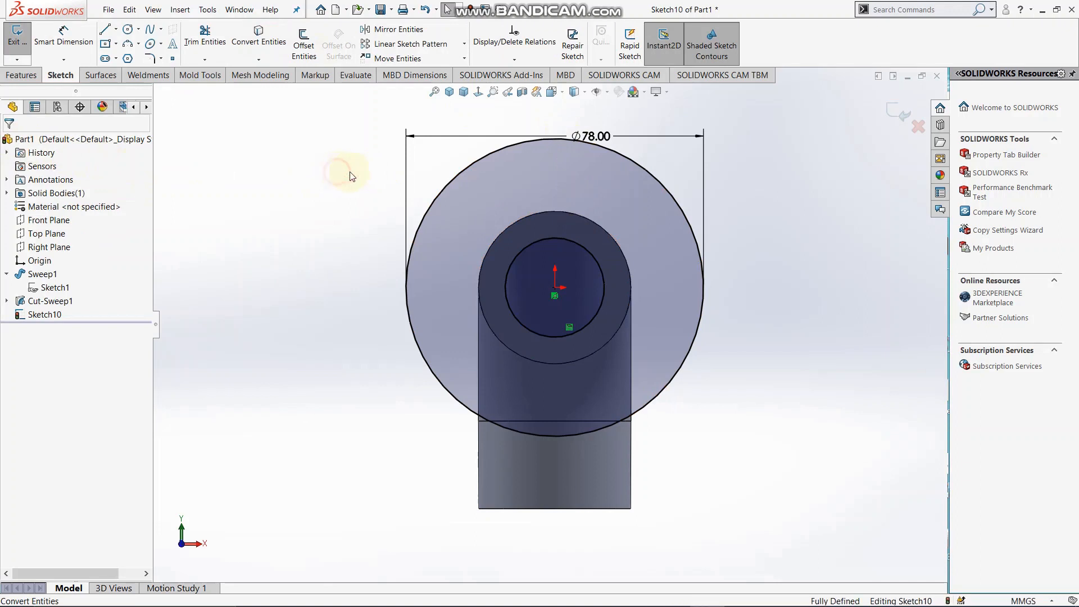
Sketch a bolt-hole circle of about 9 mm diameter inside the flange outline, about 30 mm straight above the origin
key("f")
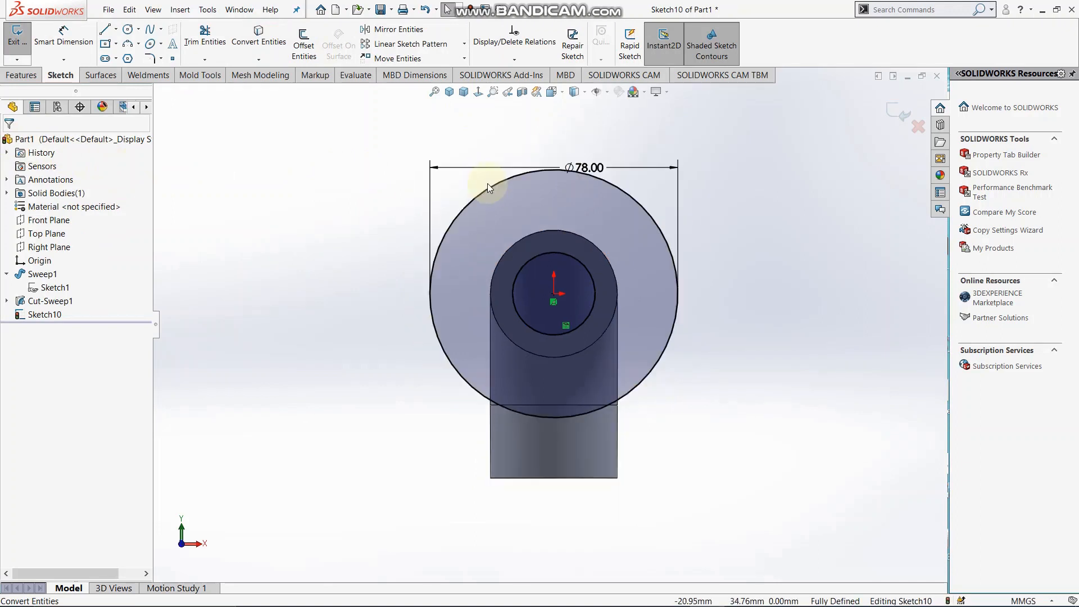
left_click(127, 33)
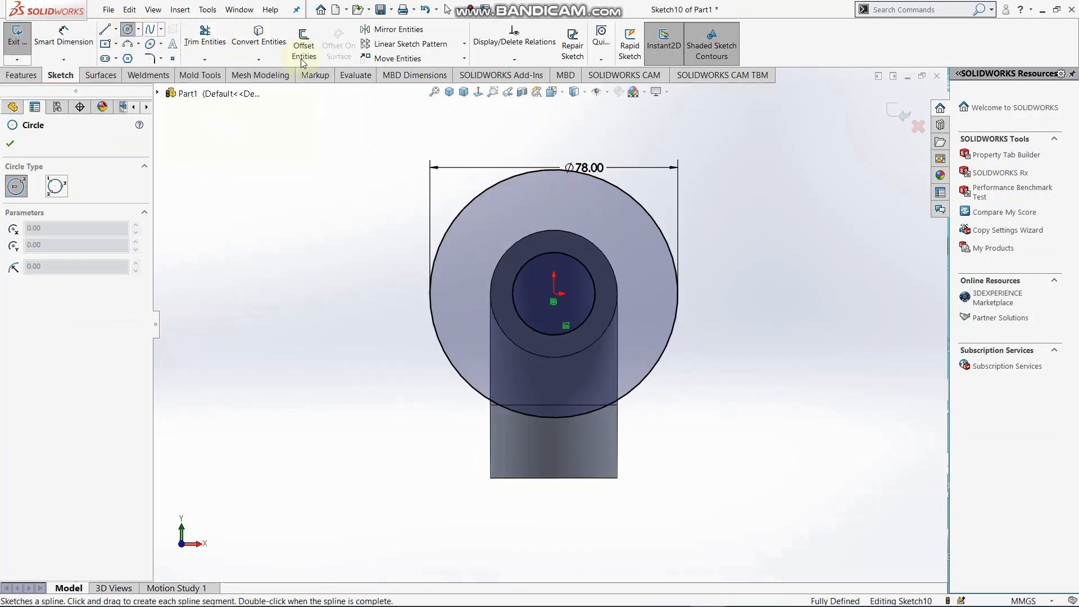
left_click(554, 198)
left_click(564, 208)
right_click(605, 105)
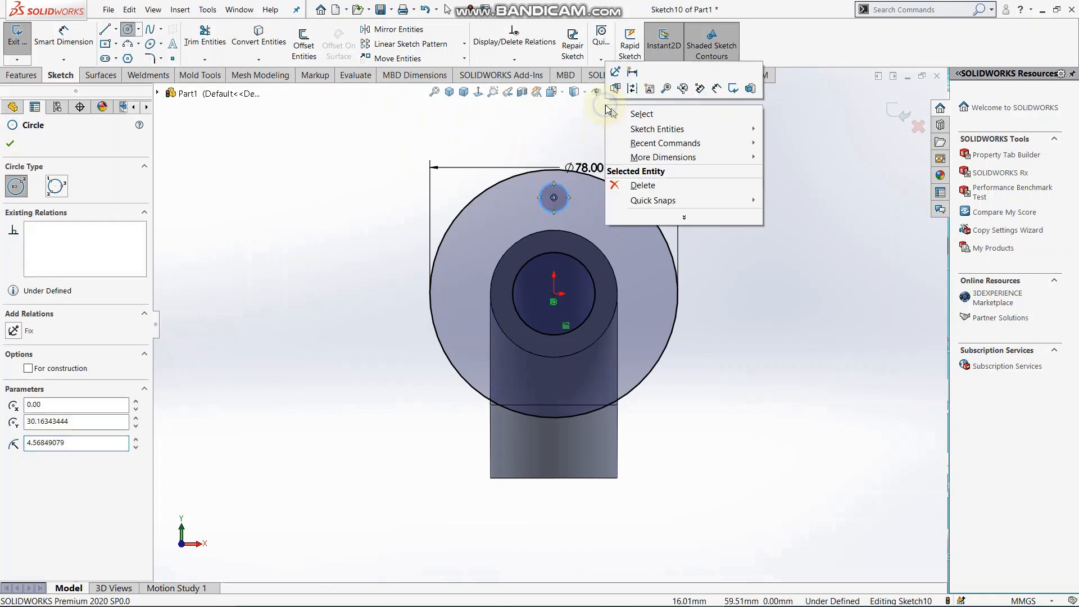
left_click(630, 114)
Dimension the small bolt-hole circle's diameter and set it to 10 mm
scroll(538, 244, "down", 2)
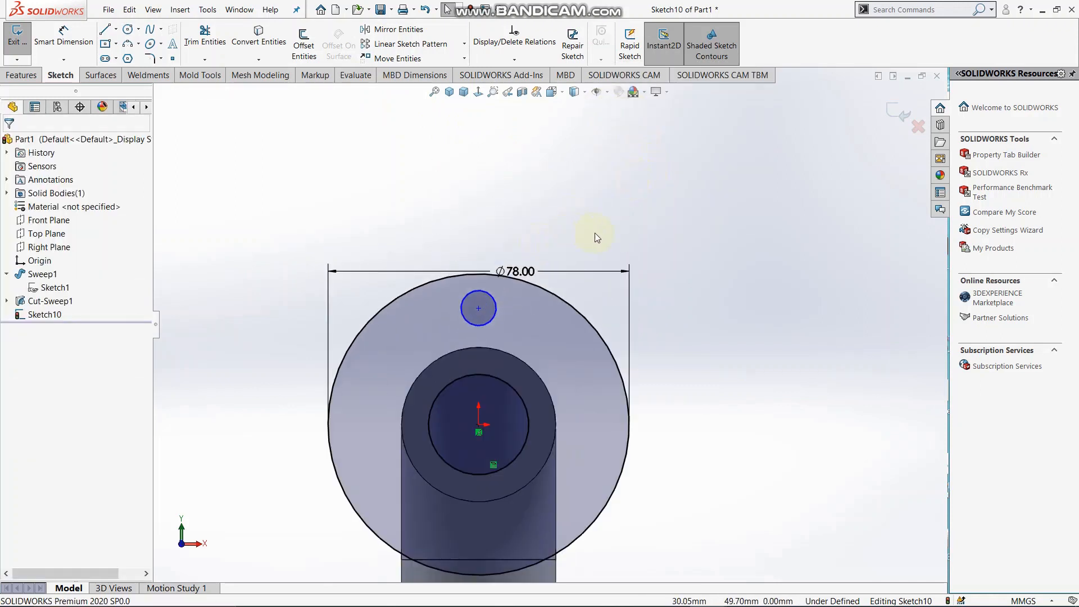
right_click_drag(633, 234, 639, 140)
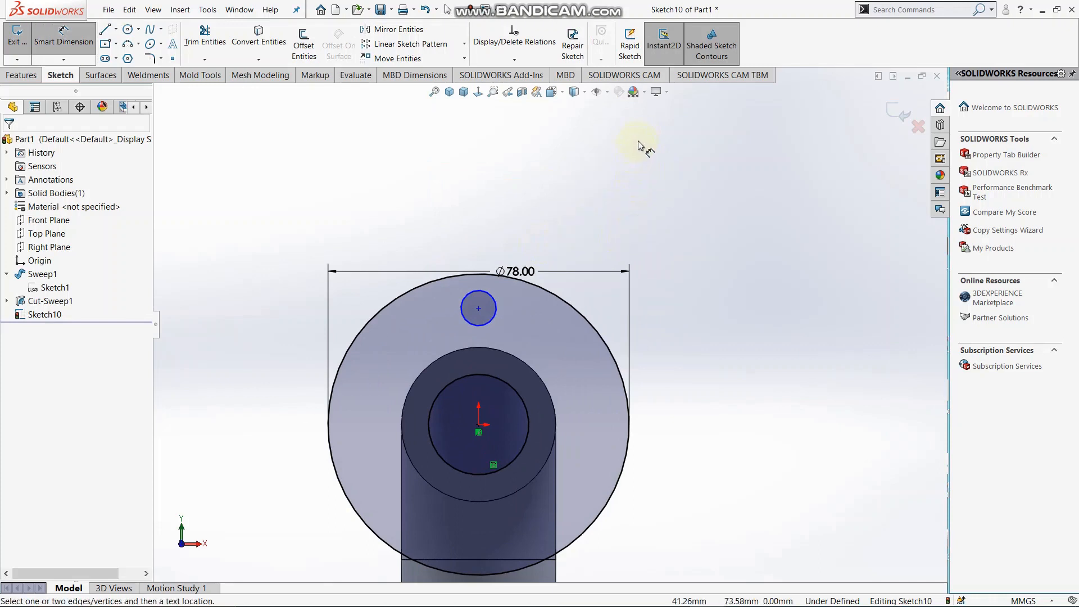
left_click(495, 306)
left_click(513, 312)
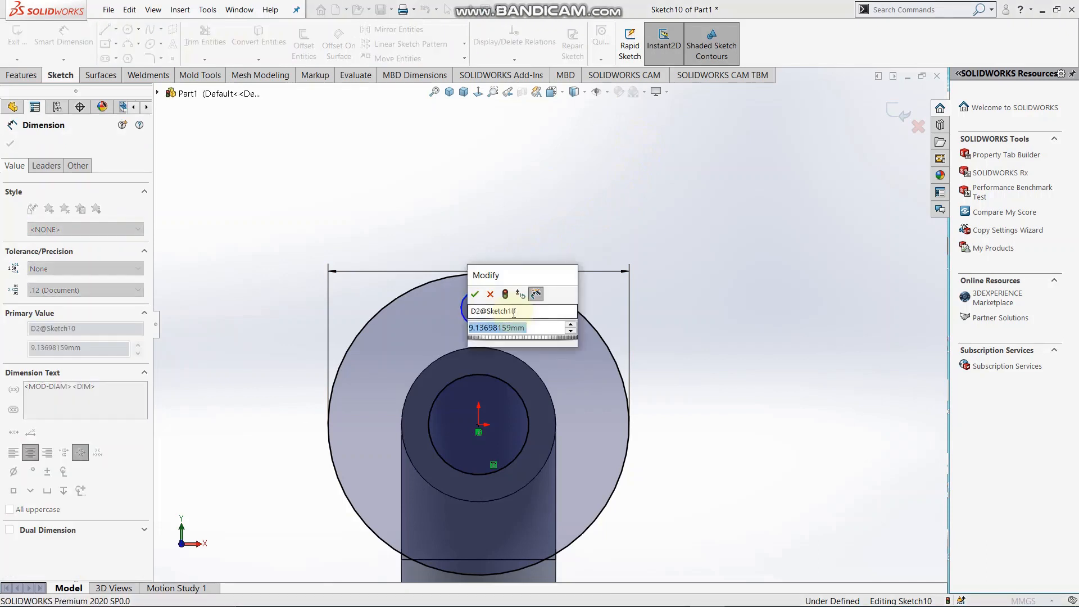
type("10")
key("Return")
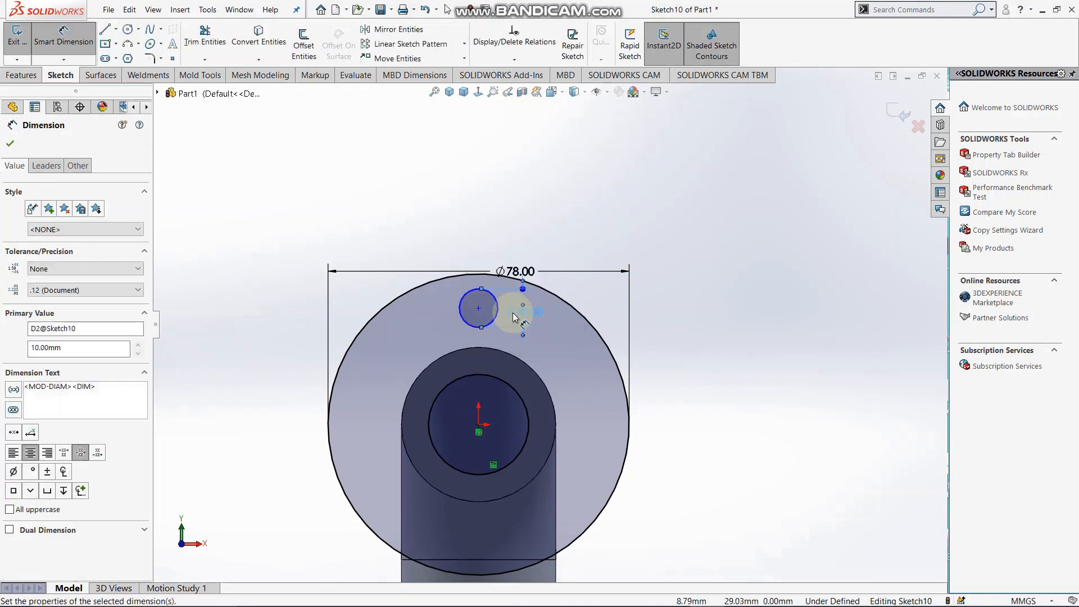
right_click(505, 234)
left_click(470, 203)
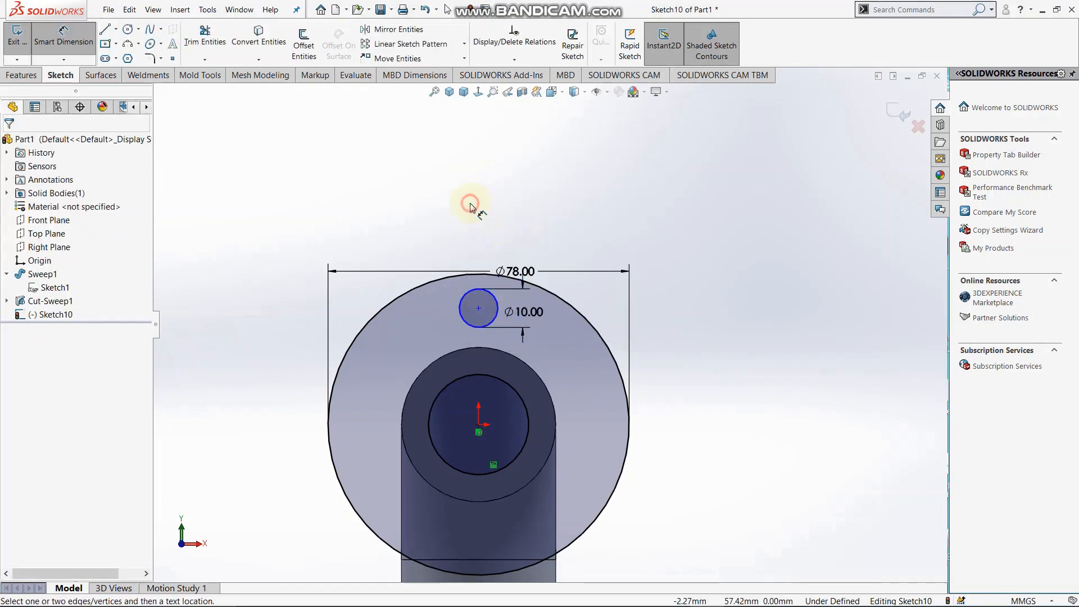
Dimension the distance from the bolt-hole circle's centre to the origin and set it to 30 mm
left_click(479, 308)
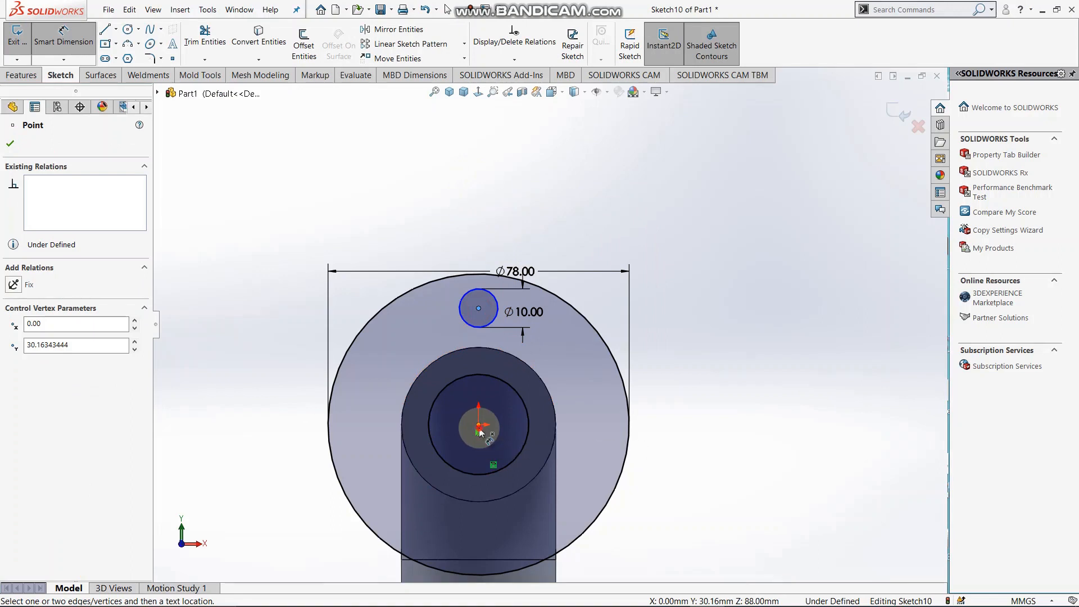
left_click(479, 428)
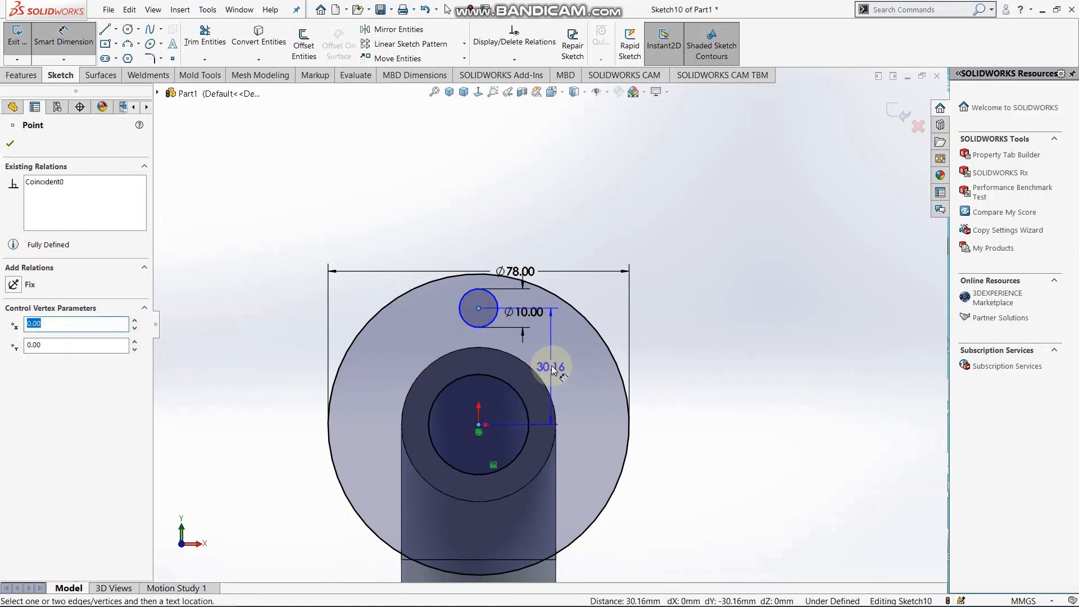
left_click(552, 368)
type("30")
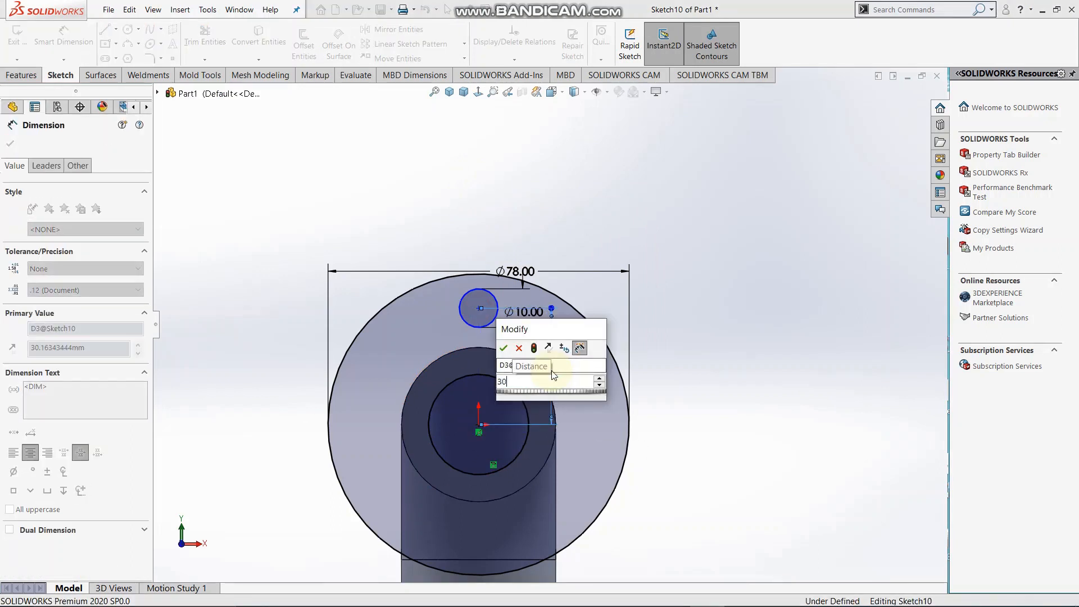
key("Return")
scroll(484, 304, "down", 2)
scroll(483, 304, "down", 1)
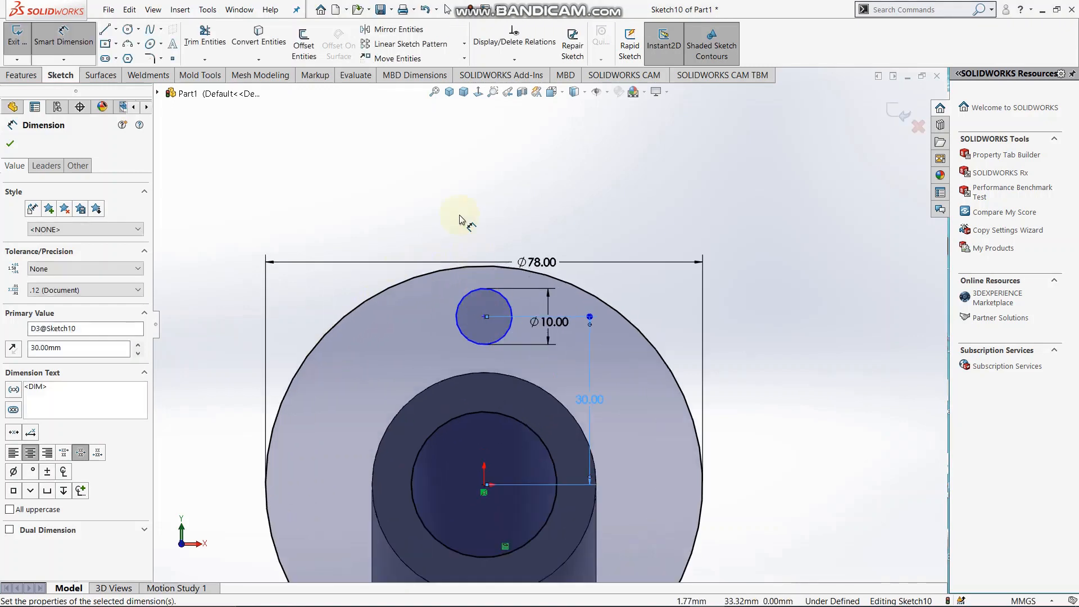
right_click(419, 173)
left_click(461, 209)
key("Escape")
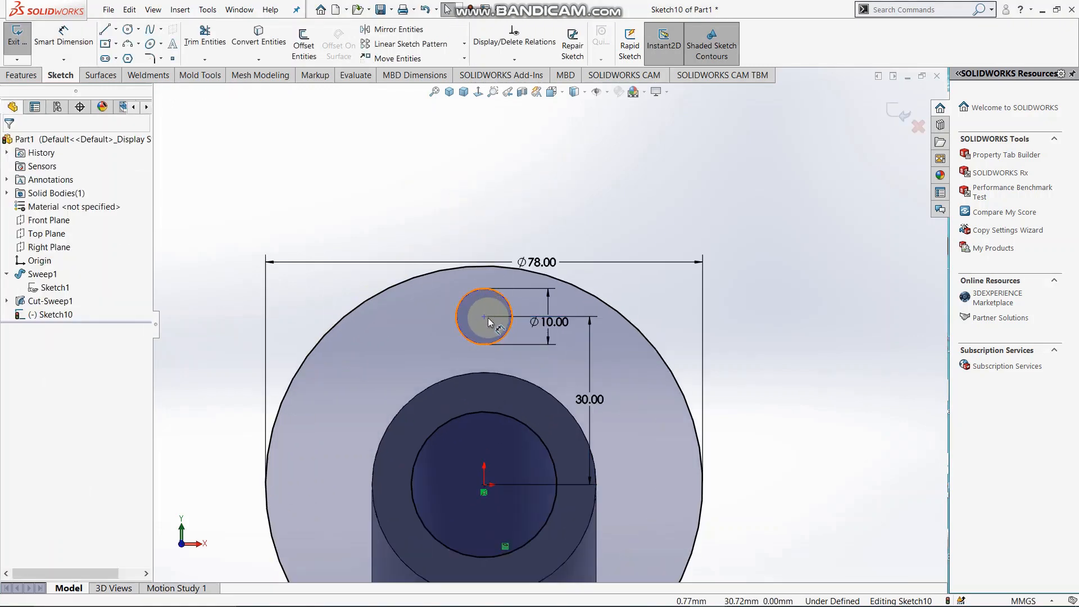
Add a Vertical relation between the bolt-hole circle's centre and the origin
left_click(484, 317)
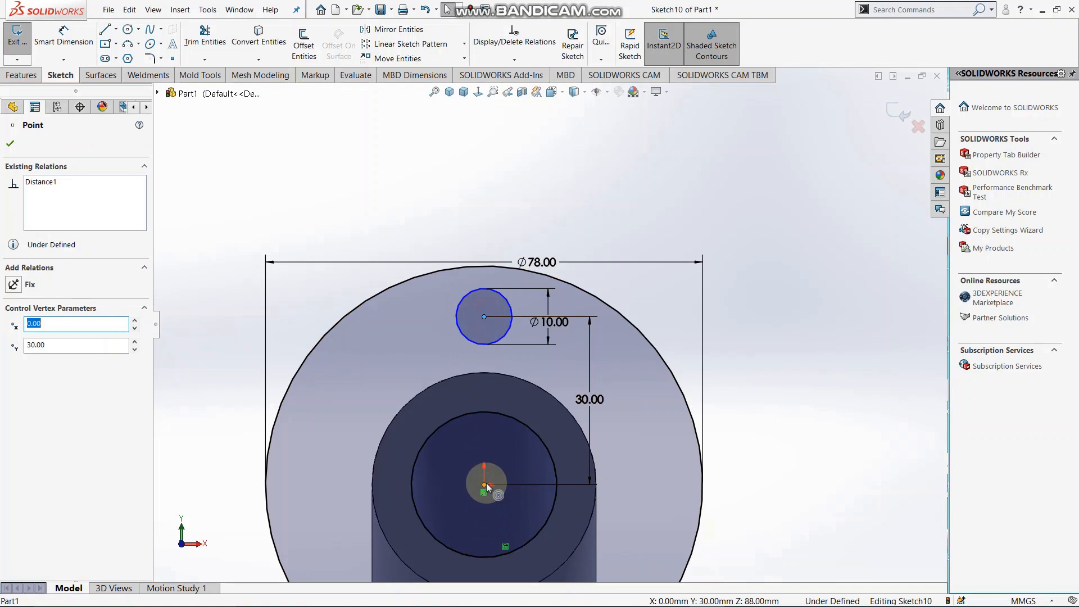
left_click(485, 484, "ctrl")
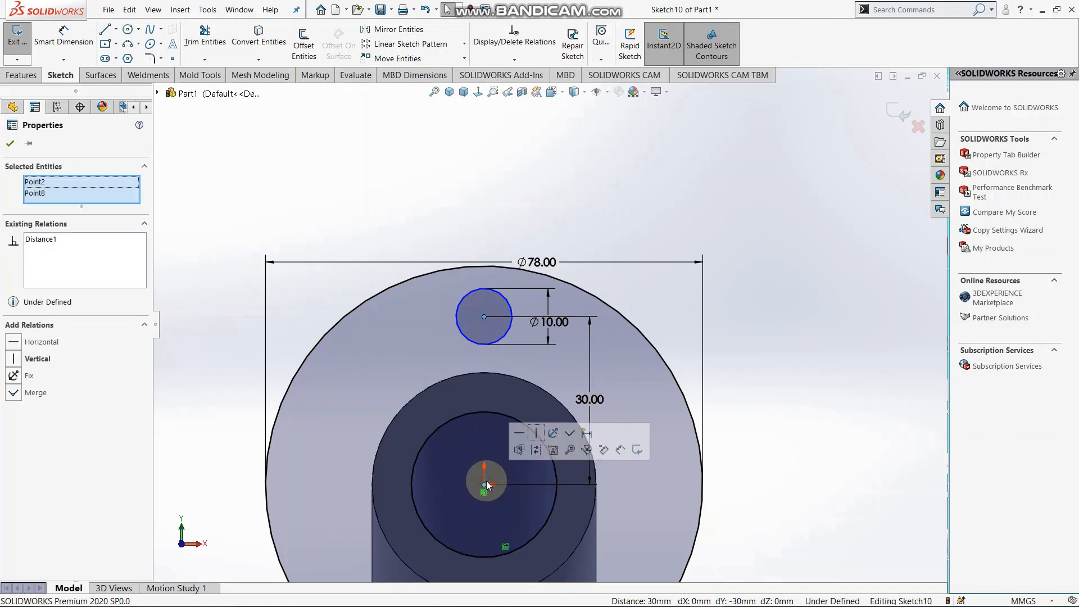
left_click(531, 432)
left_click(527, 180)
Pattern the 10 mm bolt-hole circle circularly about the origin as 4 equally spaced instances over 360 degrees
scroll(548, 322, "up", 1)
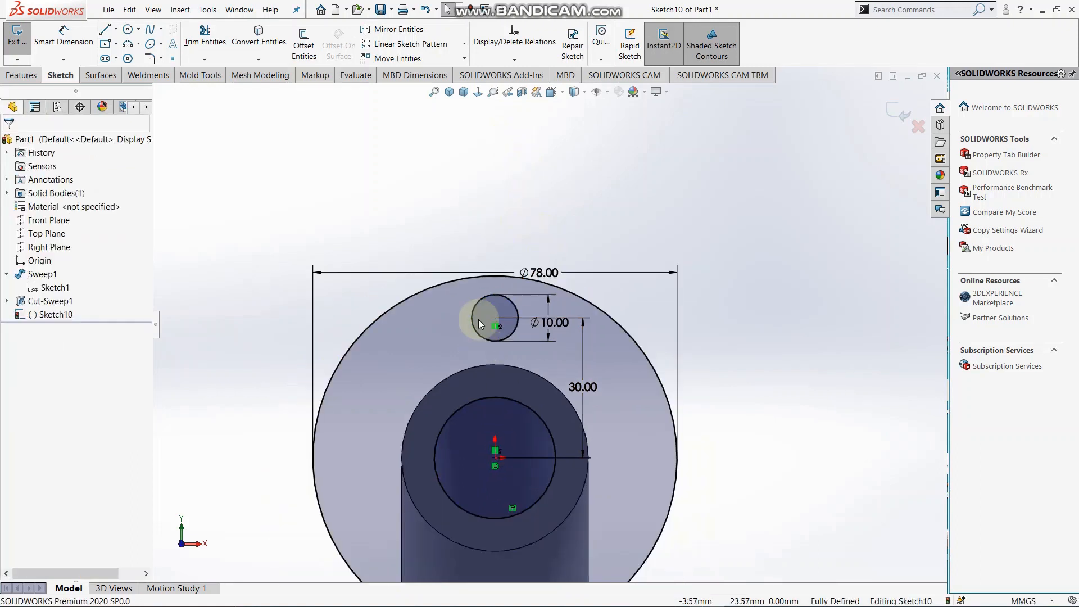
left_click(464, 44)
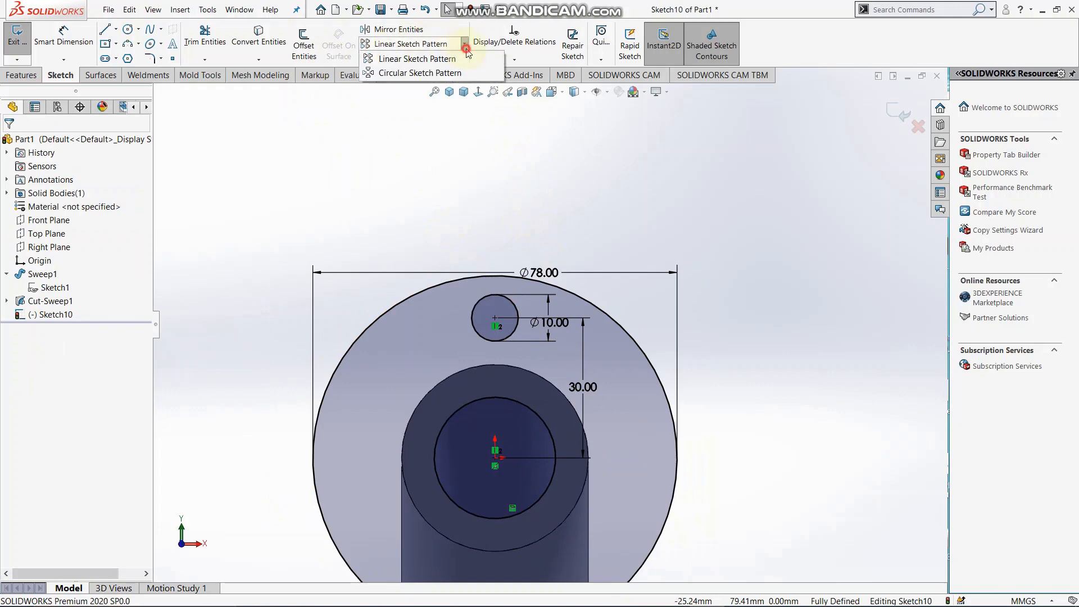
left_click(441, 72)
left_click(102, 185)
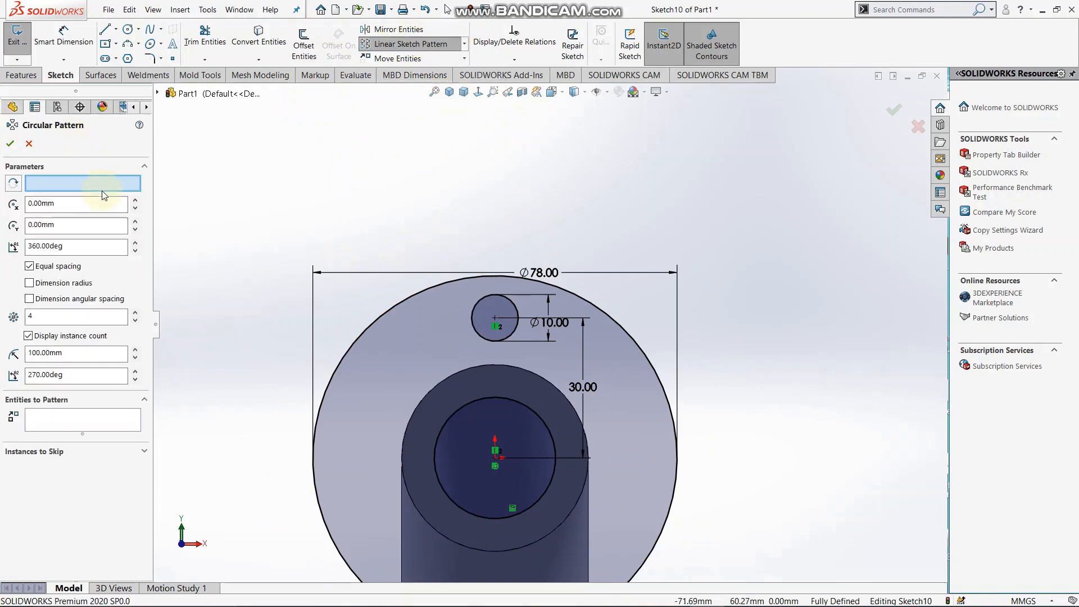
left_click(493, 458)
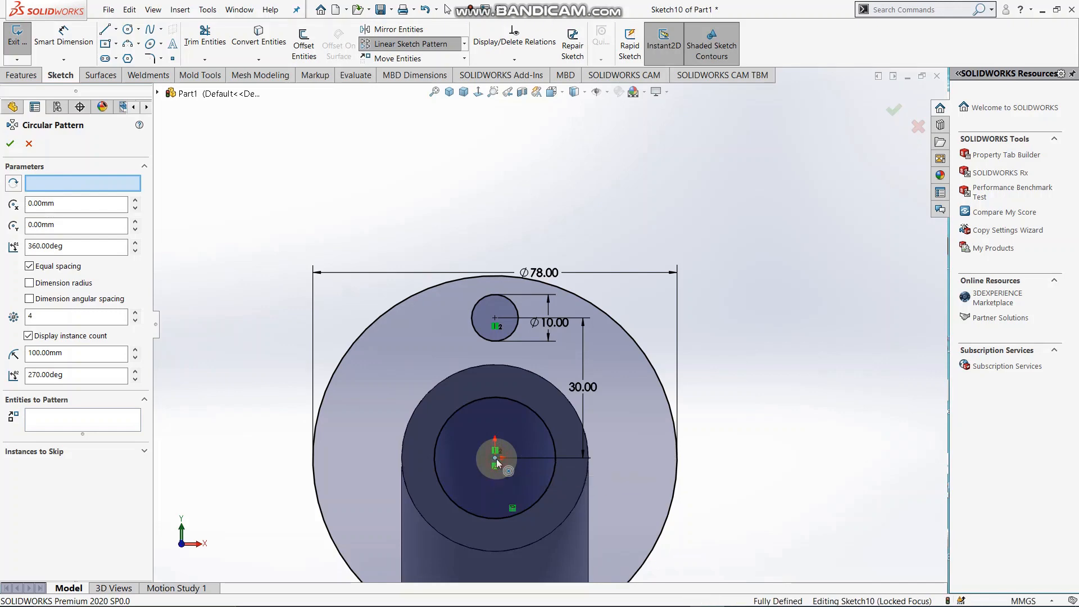
left_click(81, 423)
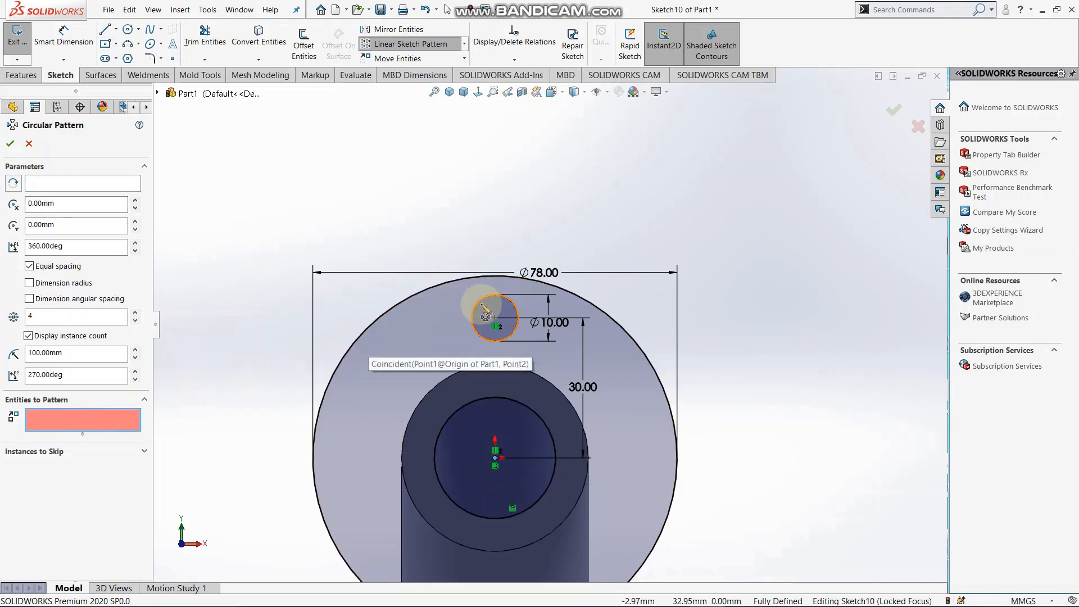
left_click(483, 314)
scroll(483, 314, "up", 2)
scroll(534, 506, "down", 2)
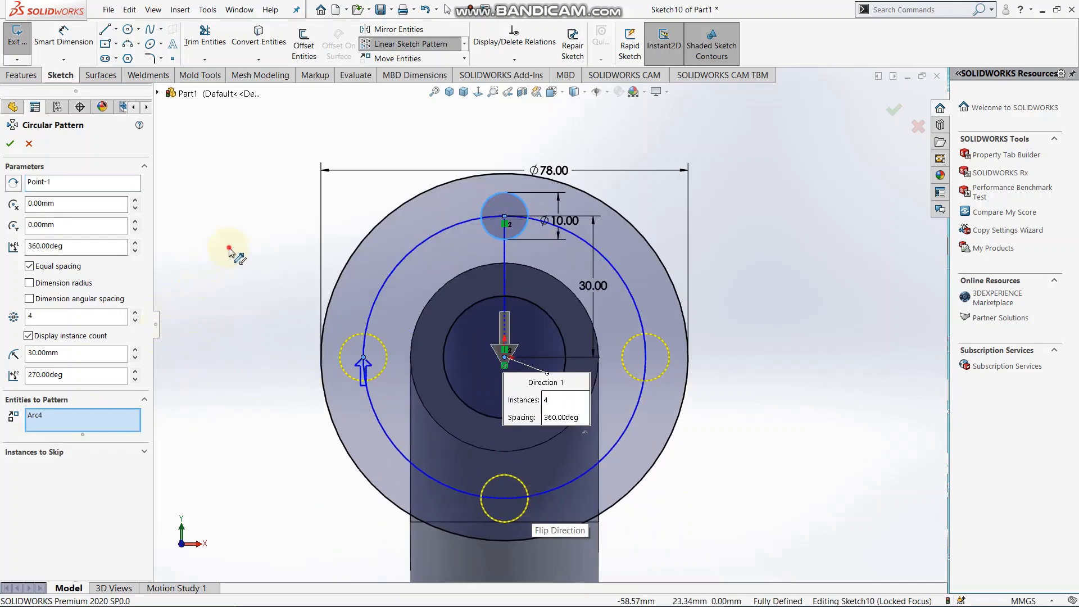
left_click(10, 144)
scroll(652, 265, "up", 2)
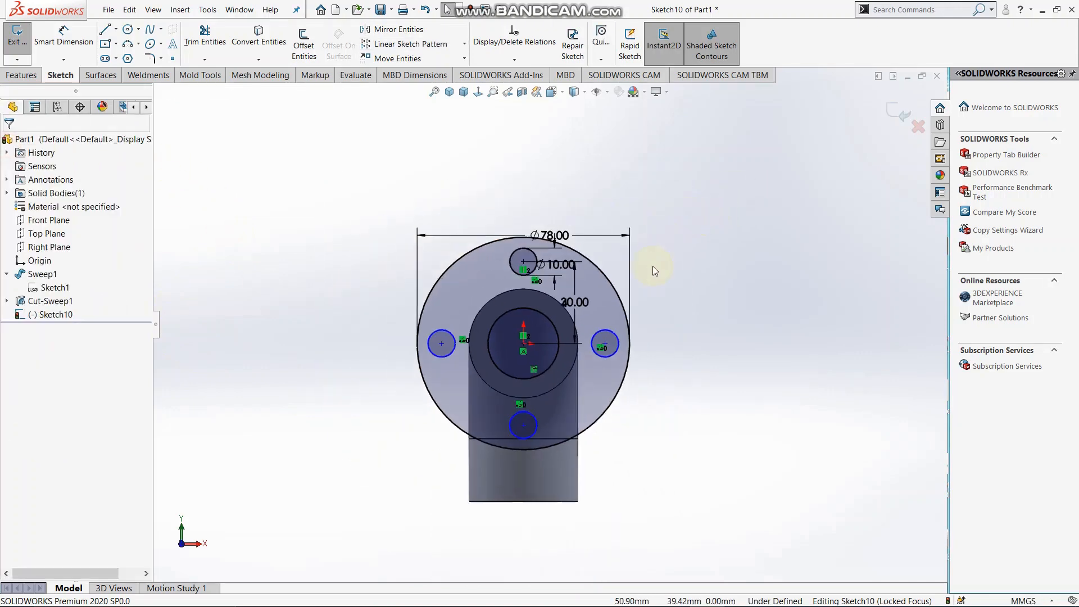
scroll(655, 273, "down", 2)
right_click(658, 274)
left_click(632, 239)
Extrude the flange sketch with its four bolt holes as a blind boss 8 mm deep
scroll(626, 238, "up", 2)
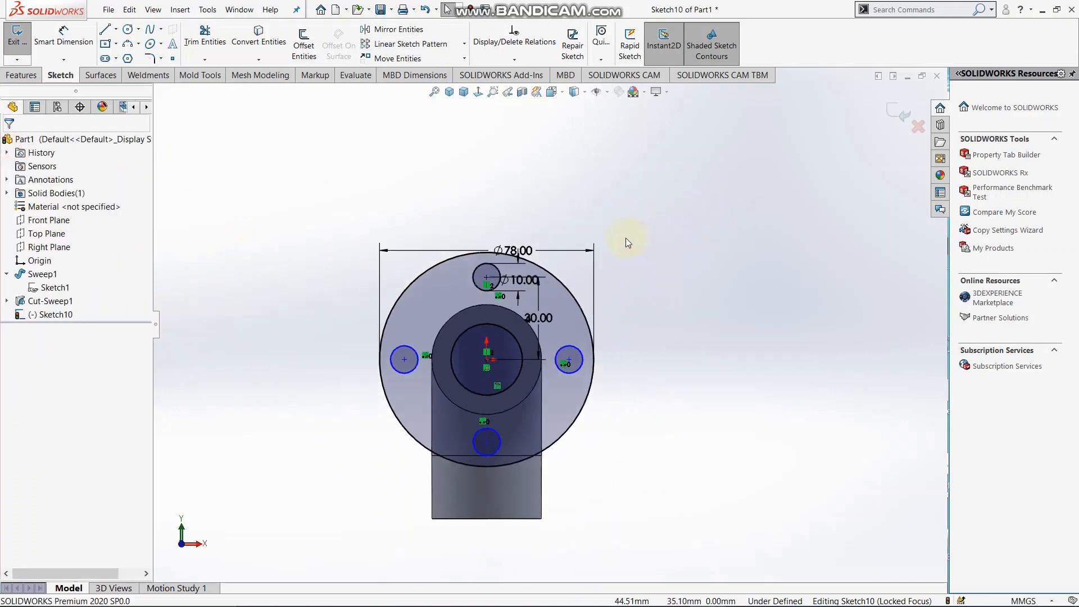
scroll(625, 238, "up", 2)
scroll(590, 265, "down", 2)
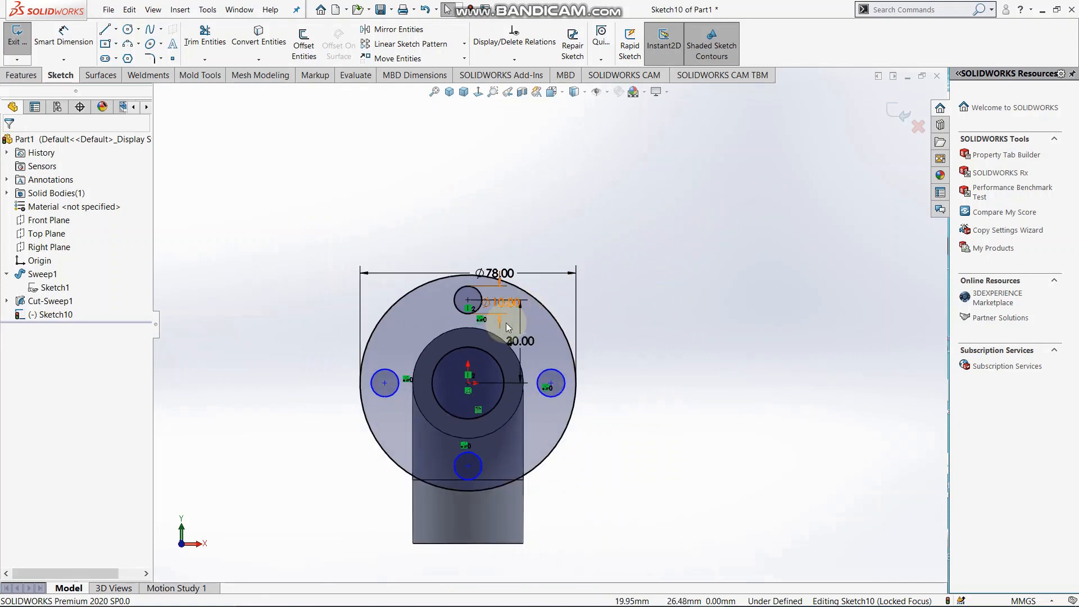
scroll(568, 284, "up", 1)
mouse_move(568, 284)
middle_mouse_down()
mouse_move(491, 336)
mouse_move(486, 371)
mouse_move(430, 446)
middle_mouse_up()
left_click(24, 75)
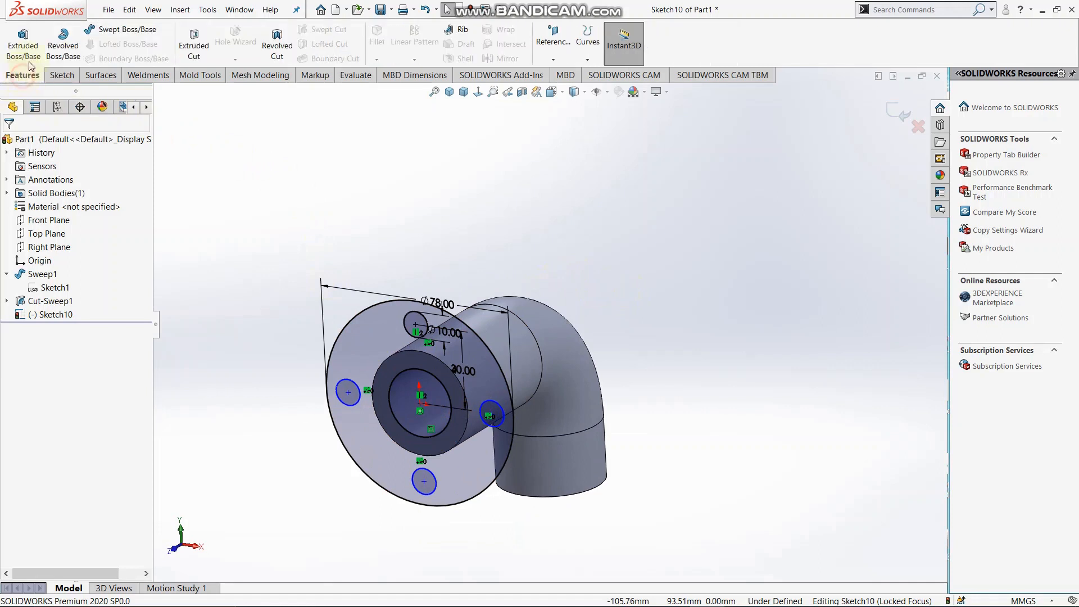
left_click(24, 42)
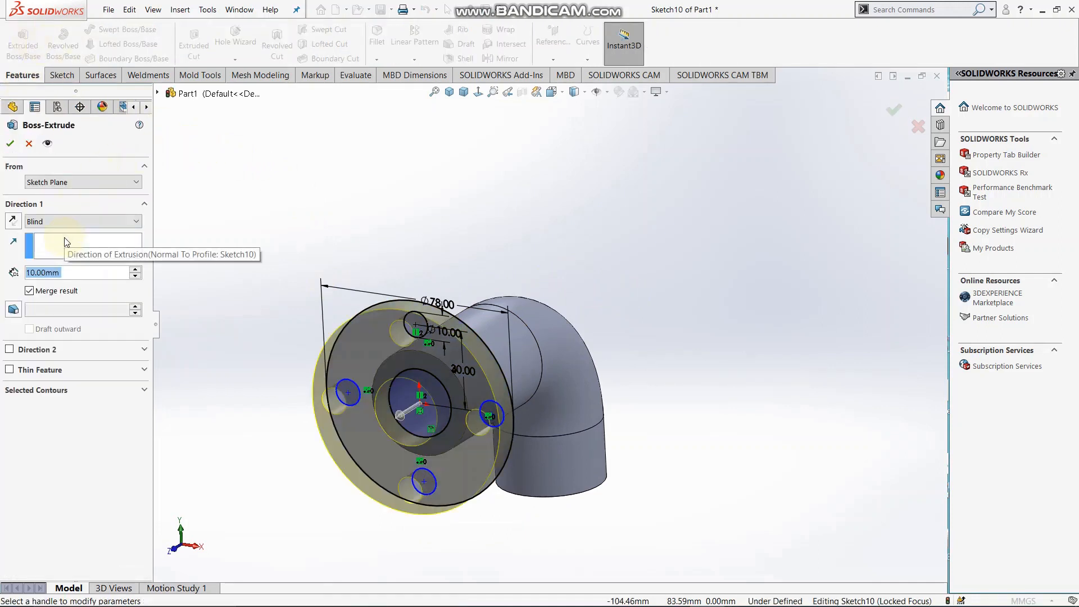
type("8")
key("Return")
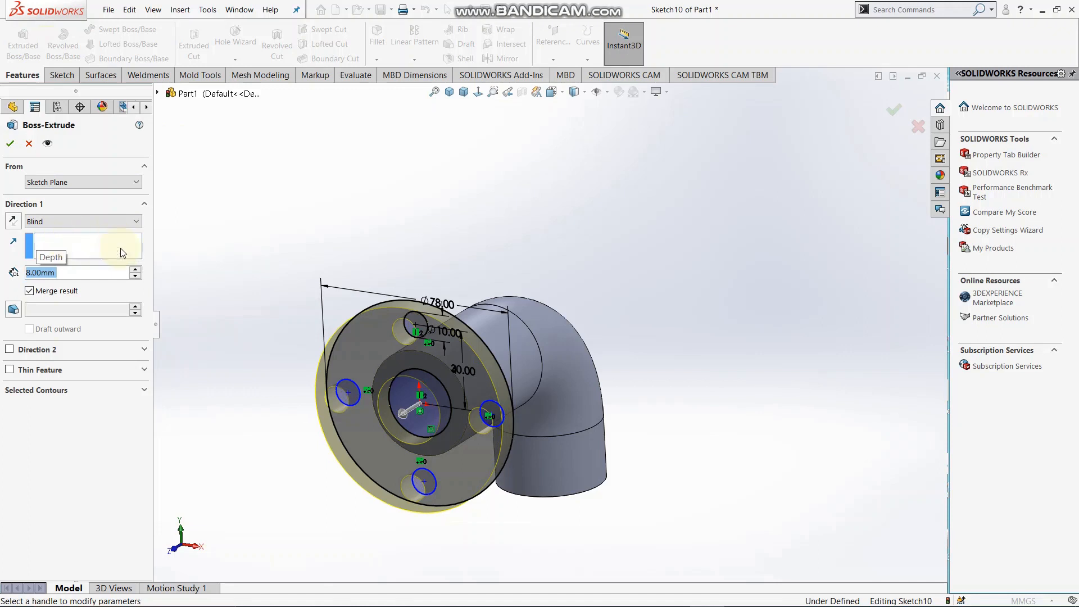
left_click(8, 144)
scroll(485, 399, "up", 2)
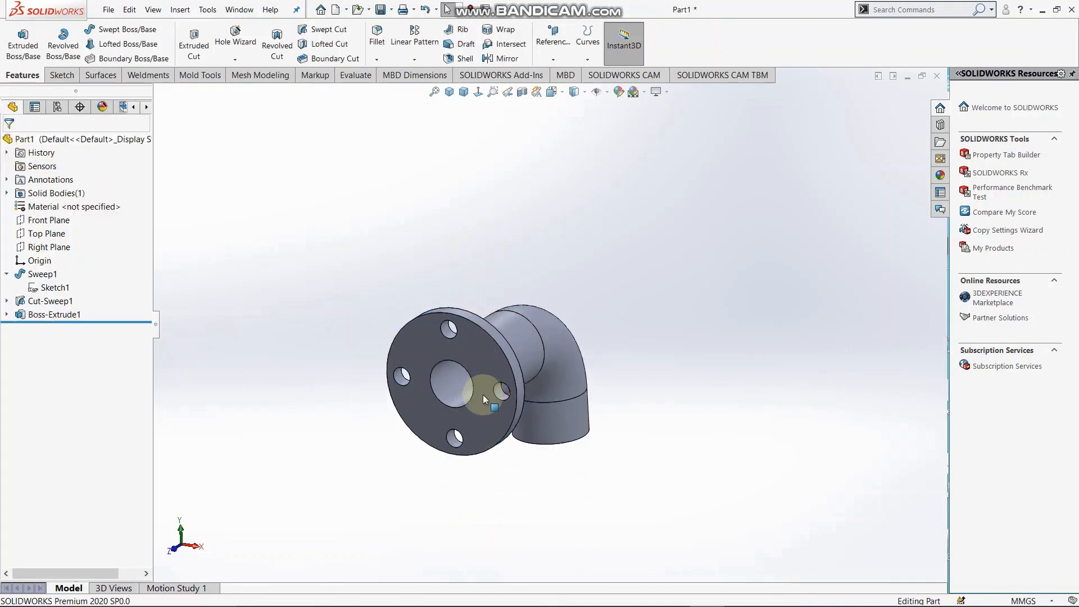
Orient the model to look squarely at the ring-shaped face on the elbow's end without a flange
middle_click_drag(485, 399, 642, 339)
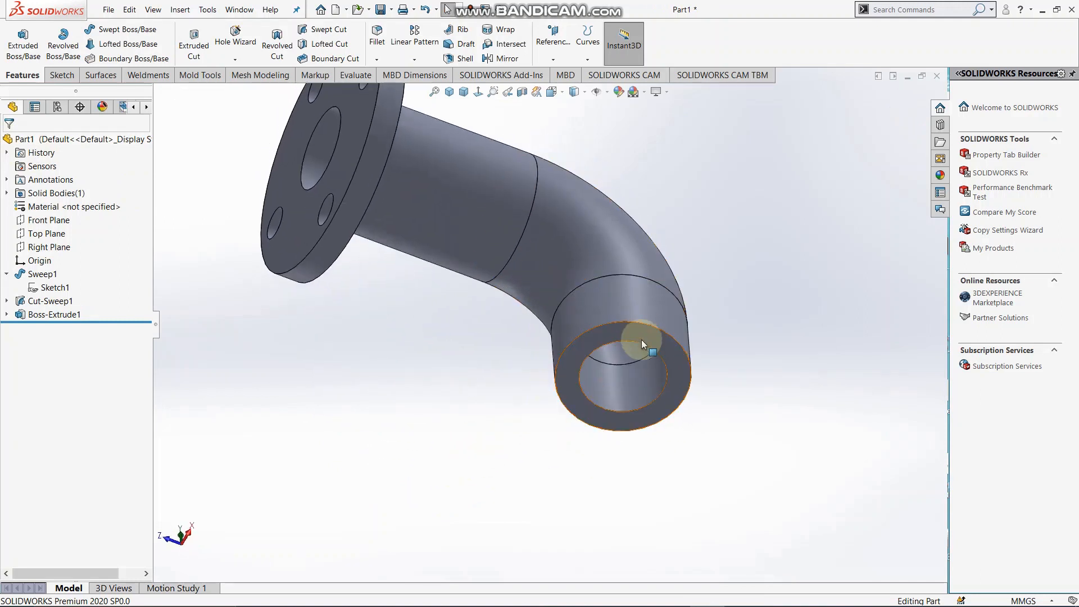
right_click(645, 340)
left_click(710, 323)
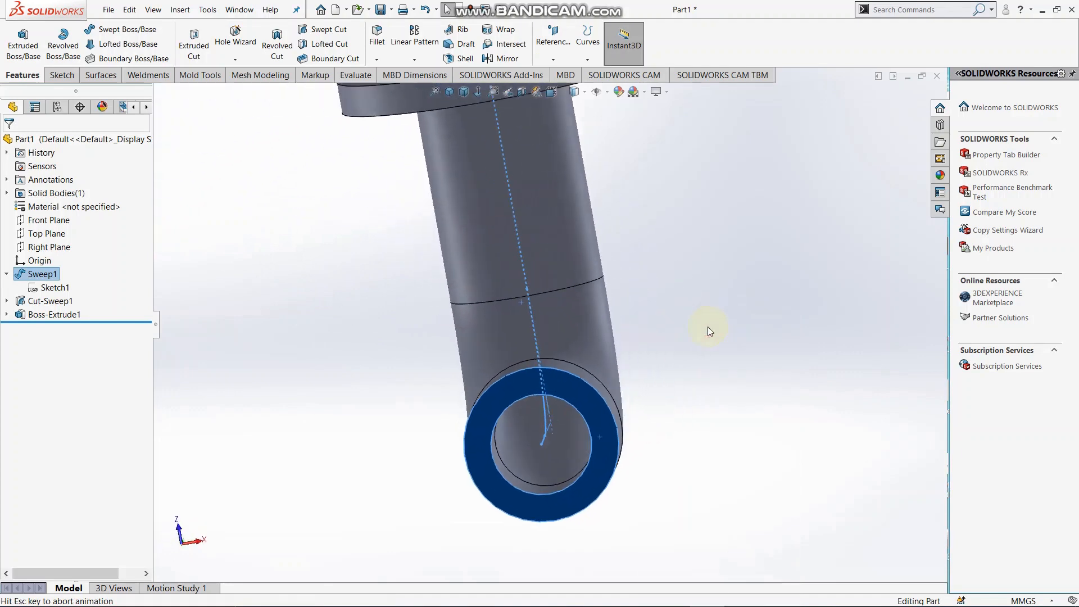
left_click(688, 420)
middle_click_drag(685, 425, 656, 228)
scroll(715, 340, "down", 5)
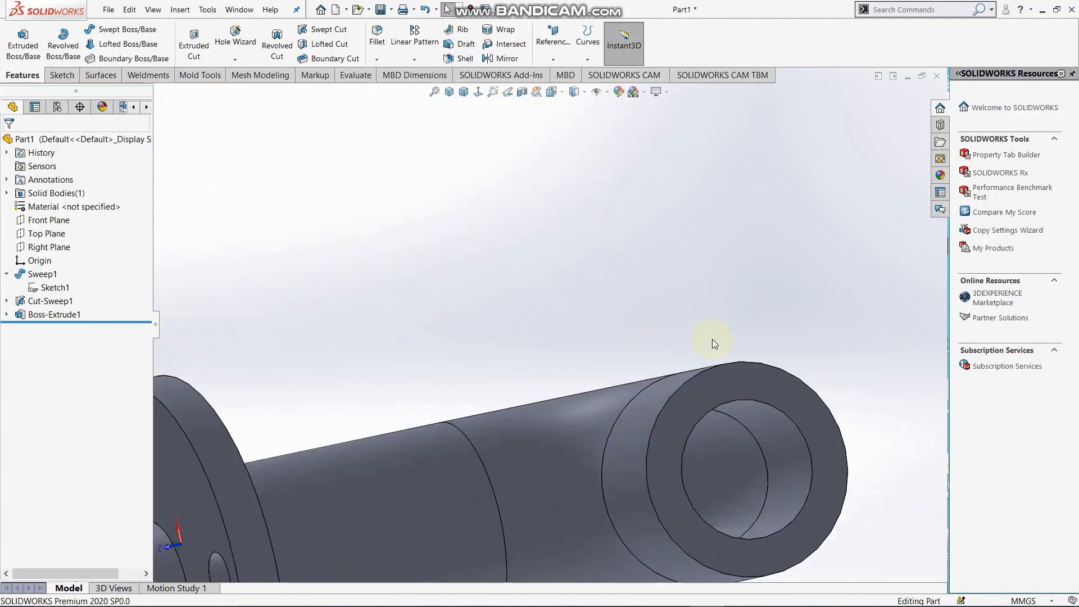
left_click(522, 91)
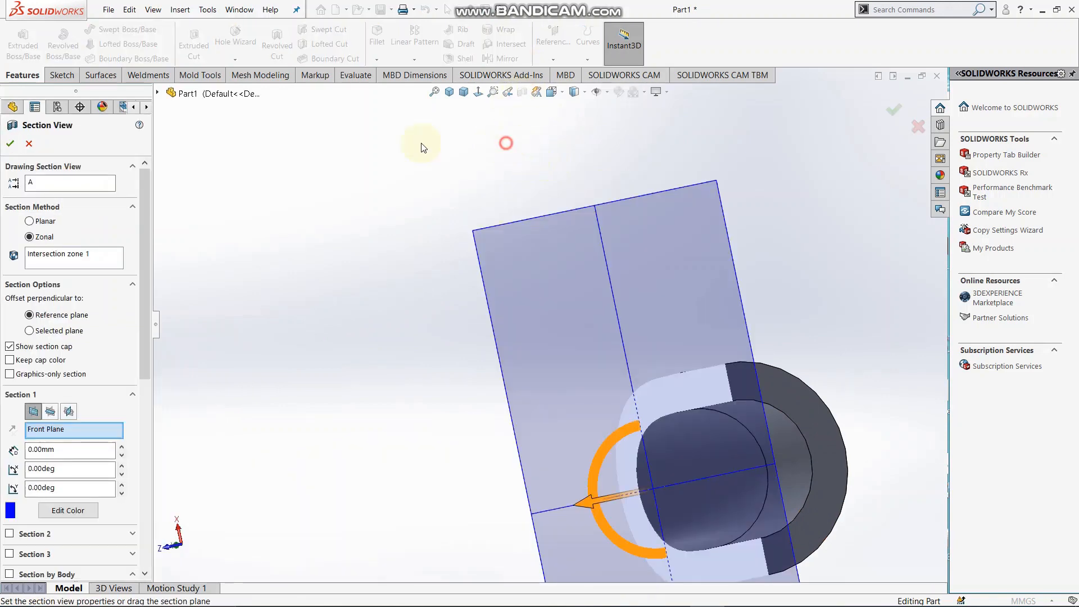
left_click(31, 144)
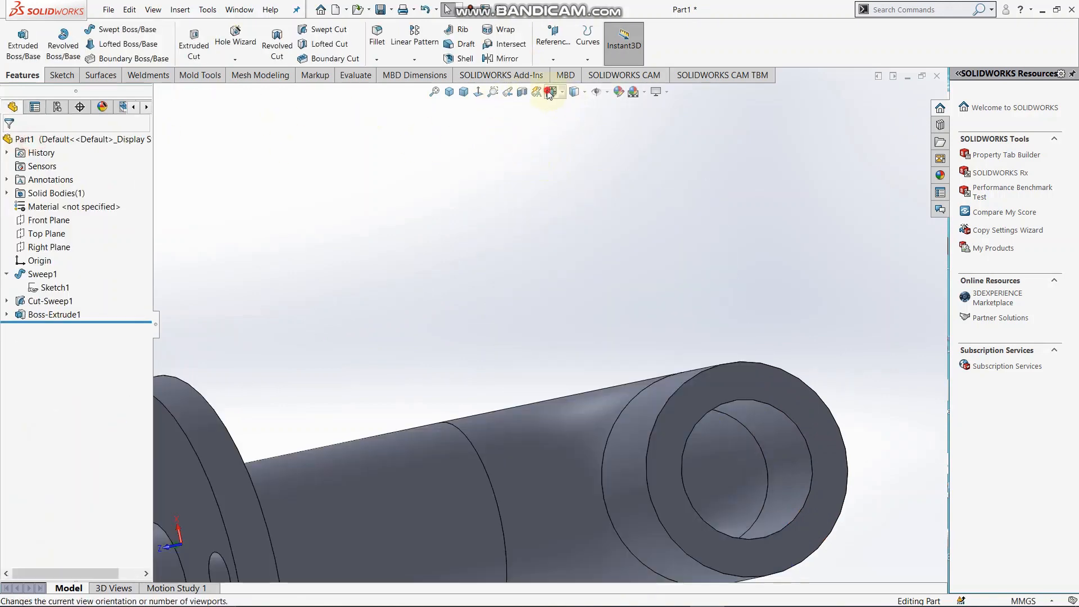
scroll(558, 317, "up", 6)
left_click(507, 387)
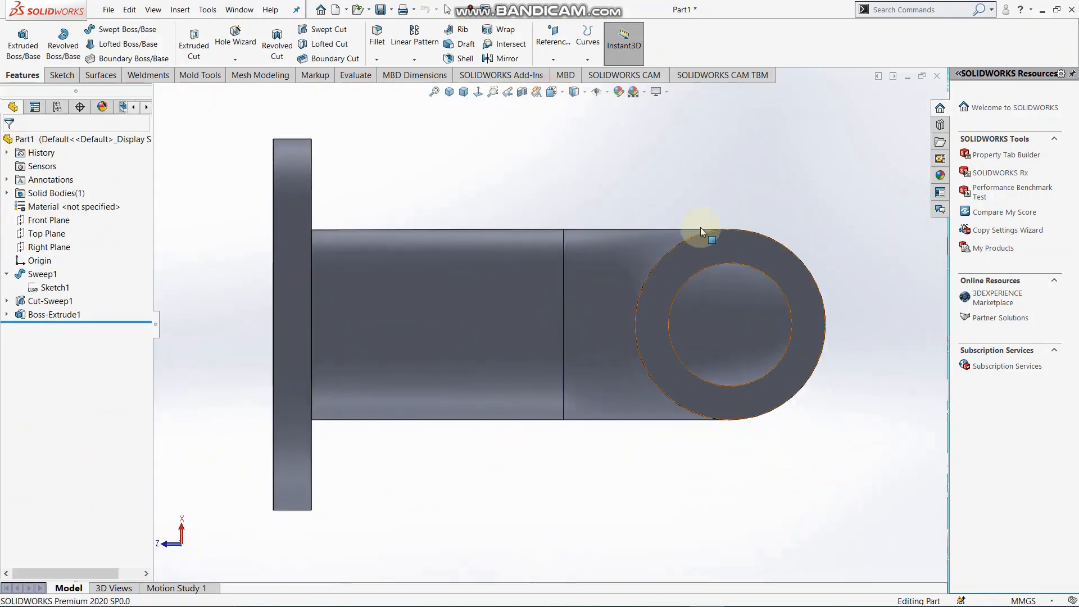
left_click(748, 186)
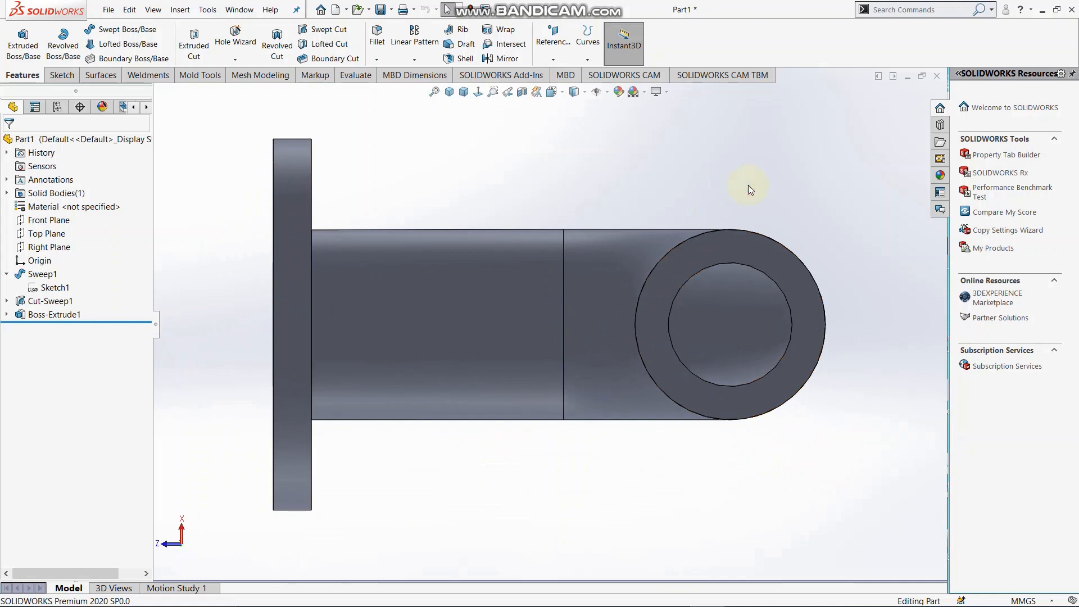
Start a new sketch on the ring-shaped face at the elbow's end without a flange
scroll(776, 242, "down", 2)
scroll(820, 349, "up", 3)
scroll(824, 371, "down", 3)
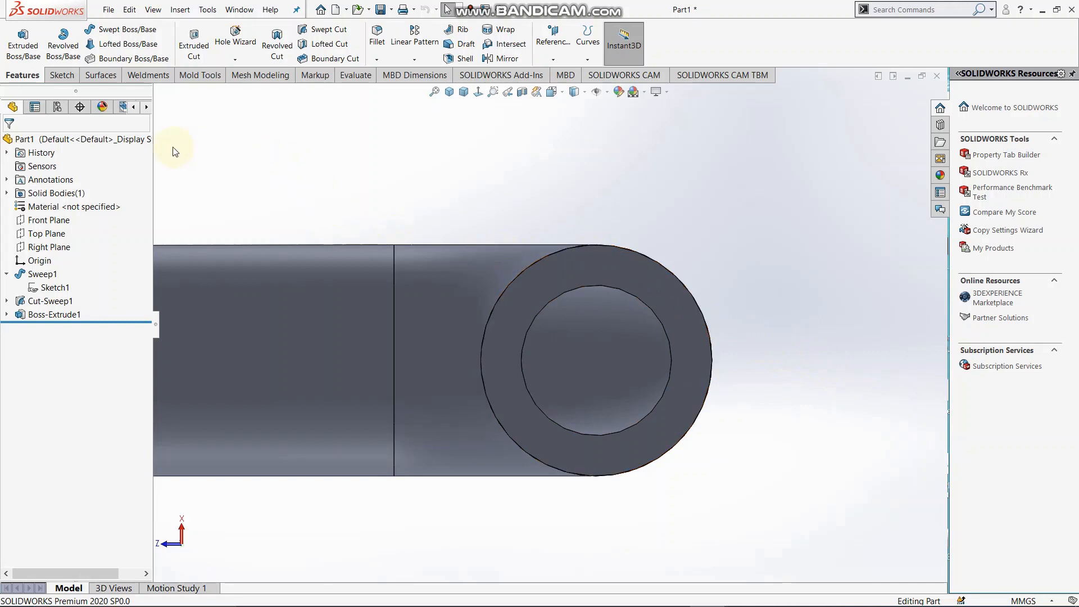
left_click(62, 75)
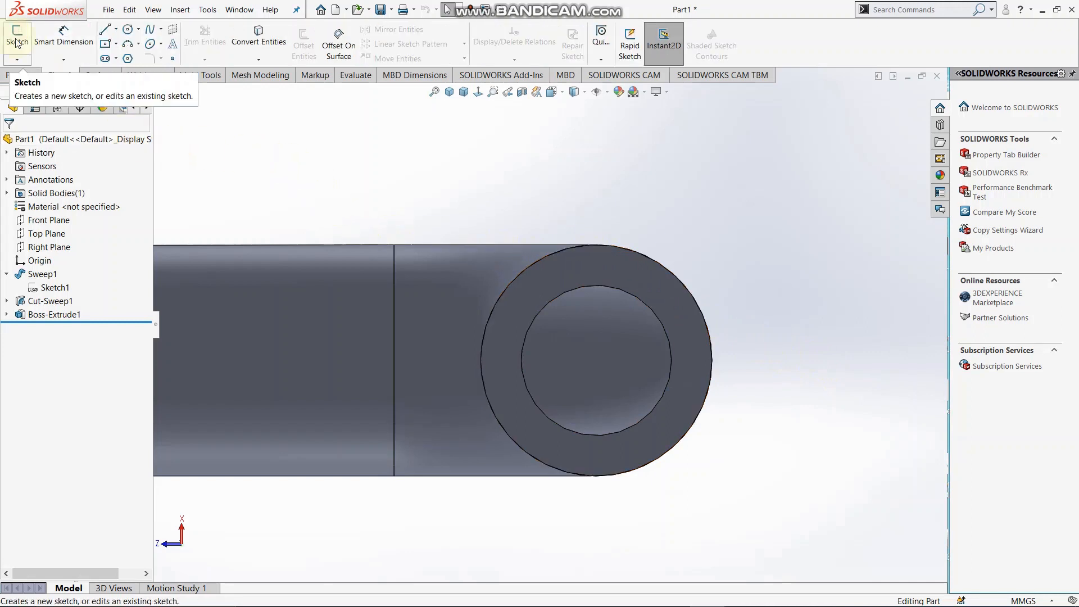
left_click(17, 35)
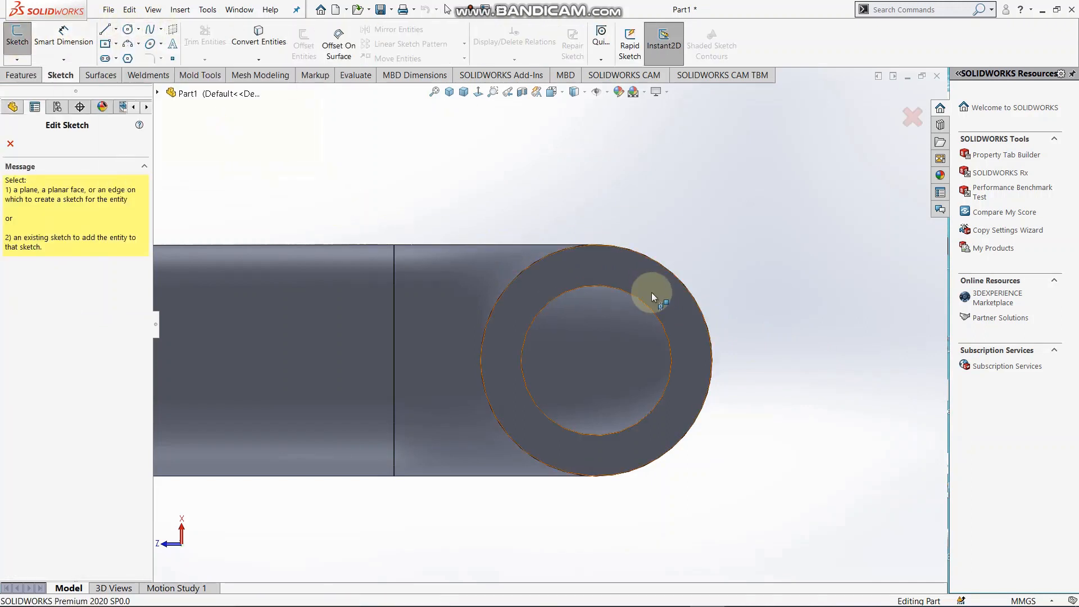
left_click(652, 296)
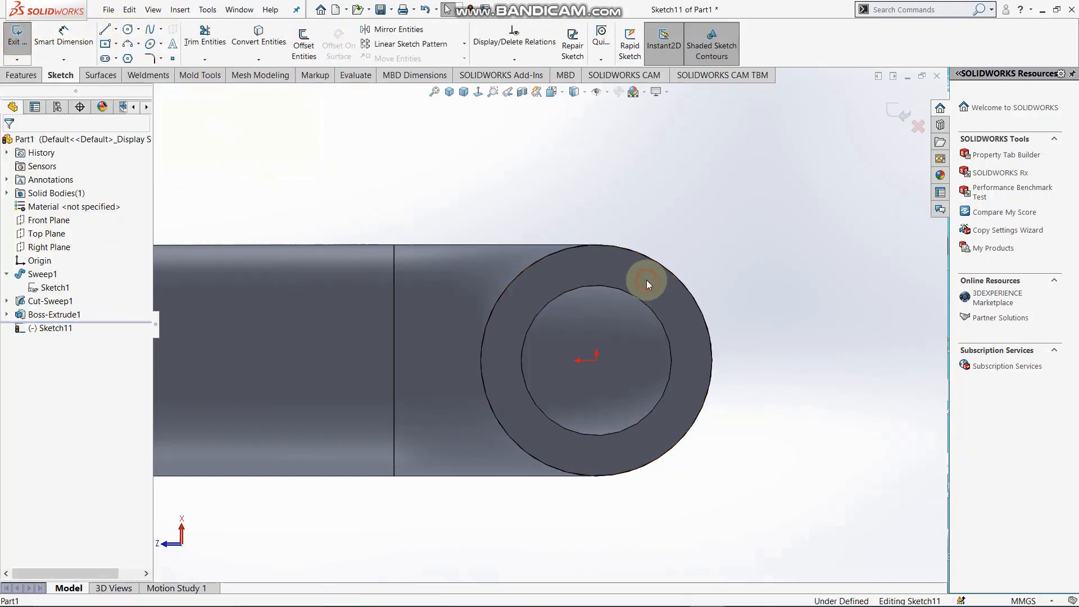
Sketch two circles of about 3 mm radius level with the origin, about 29 mm to its left and about 24 mm to its right
left_click(130, 30)
scroll(548, 325, "up", 2)
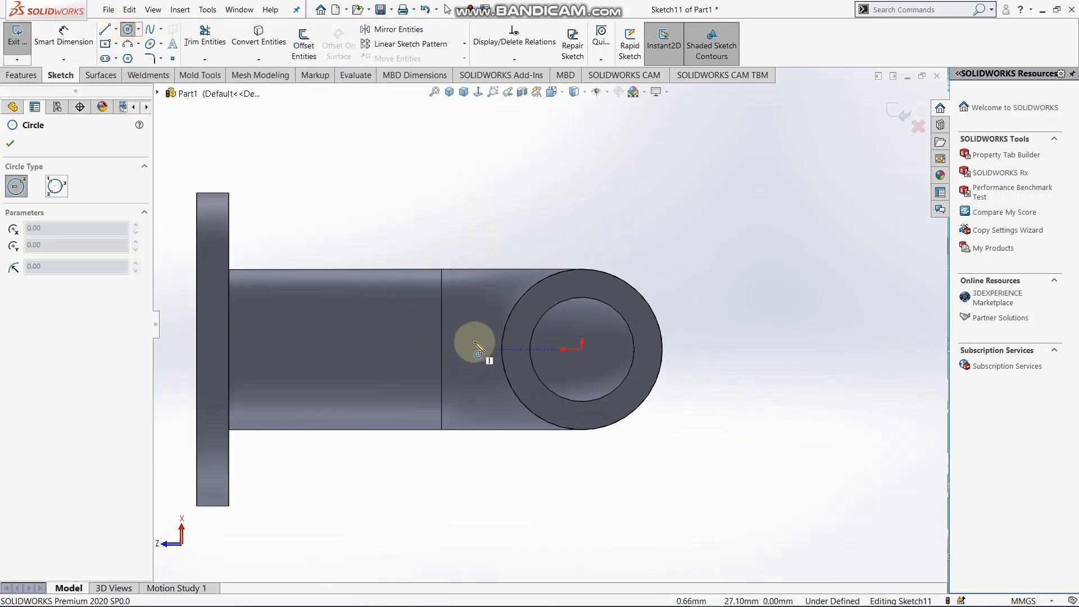
left_click(465, 349)
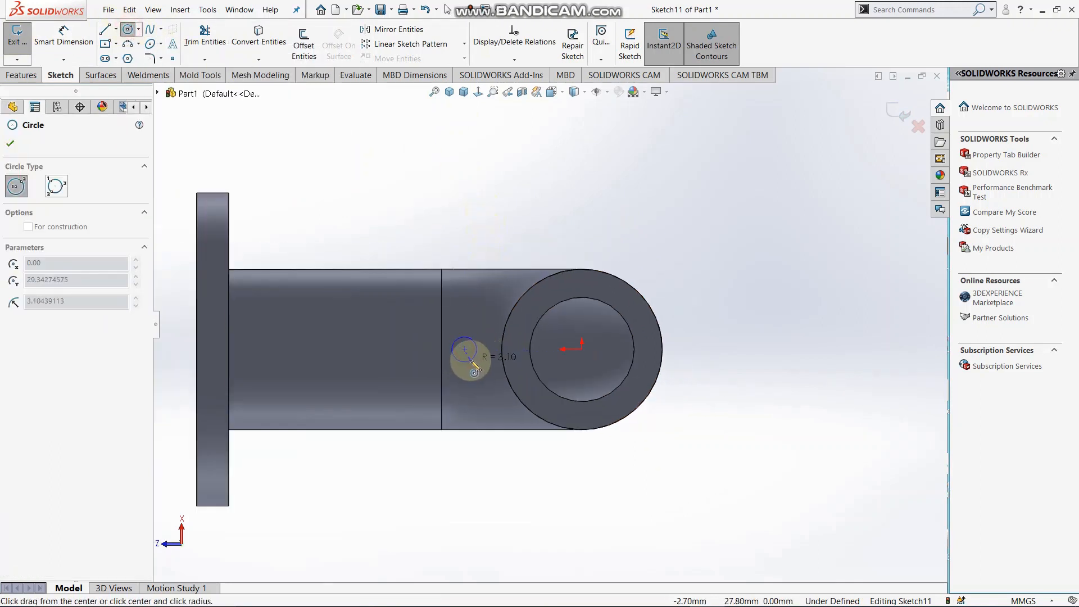
left_click(465, 362)
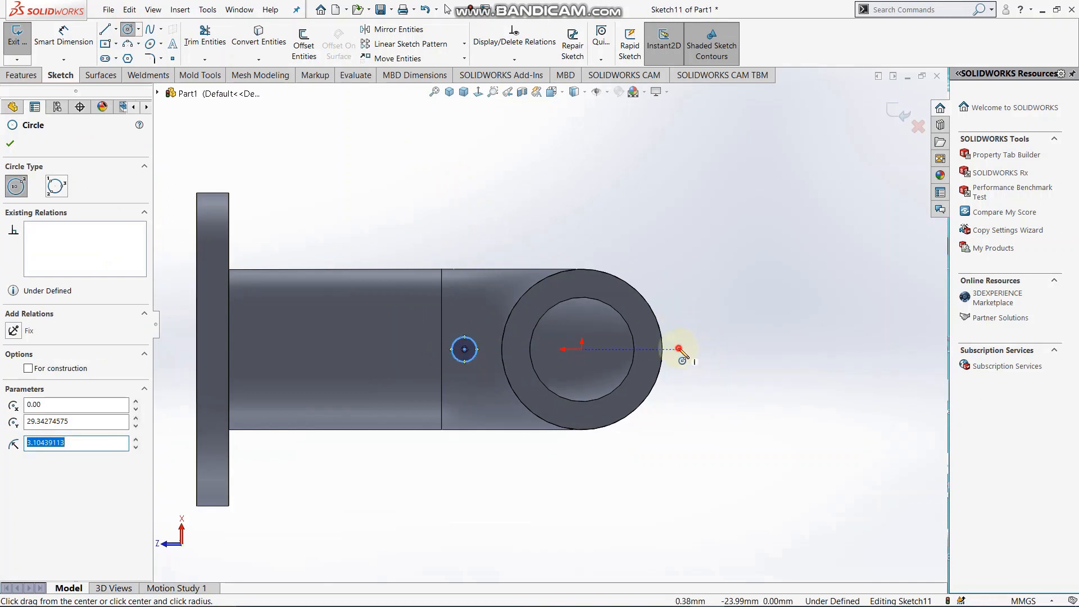
left_click(679, 349)
left_click(681, 362)
right_click(713, 299)
left_click(748, 301)
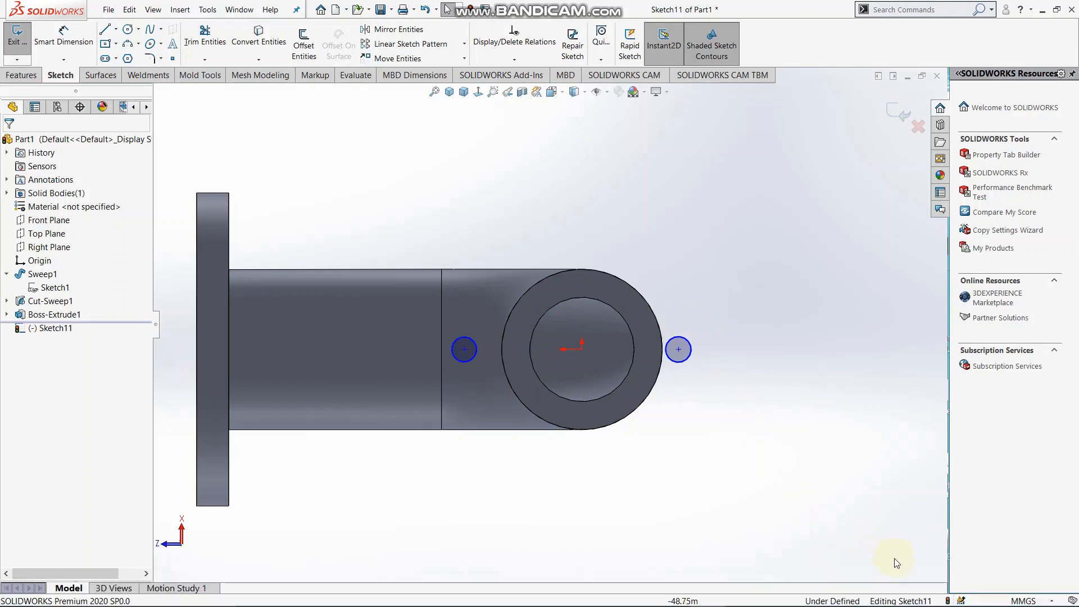
Dimension the distance from the origin to the left small circle's centre and set it to 29 mm
right_click_drag(831, 500, 818, 367)
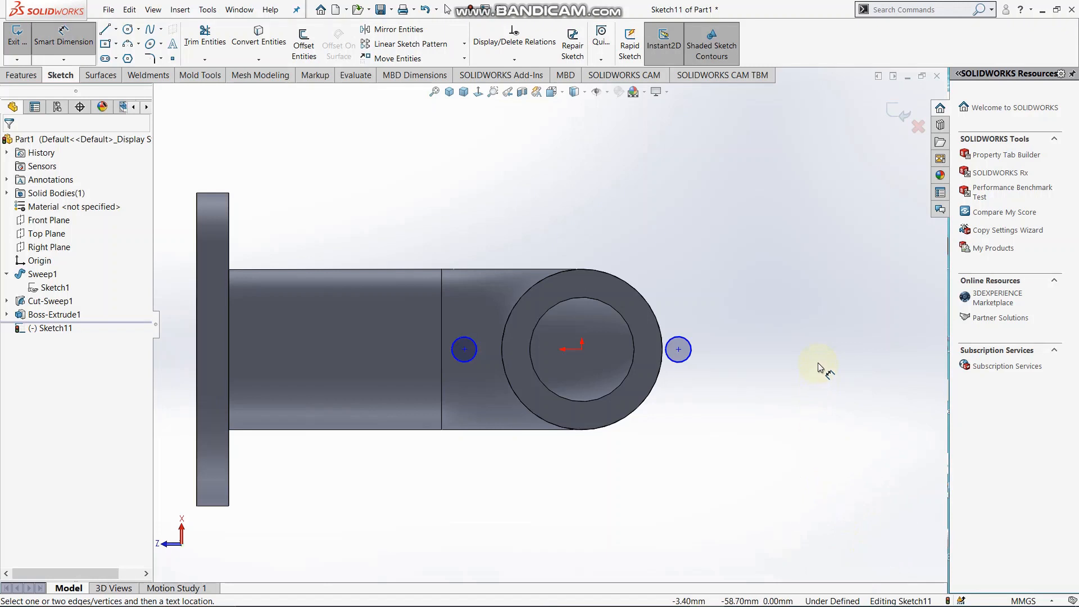
left_click(579, 347)
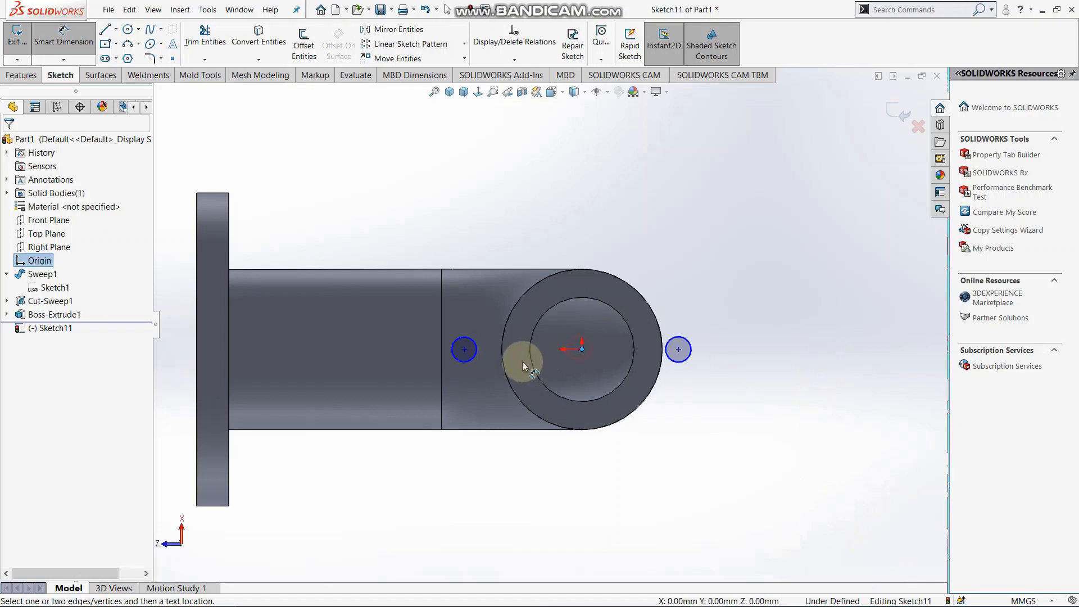
left_click(464, 351)
left_click(494, 393)
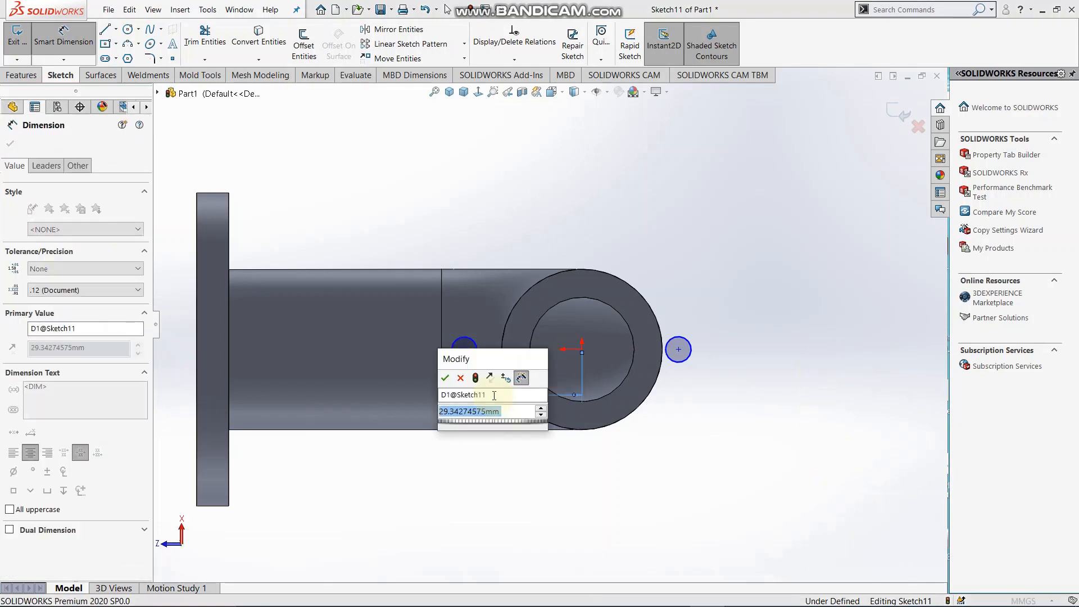
type("29")
key("Return")
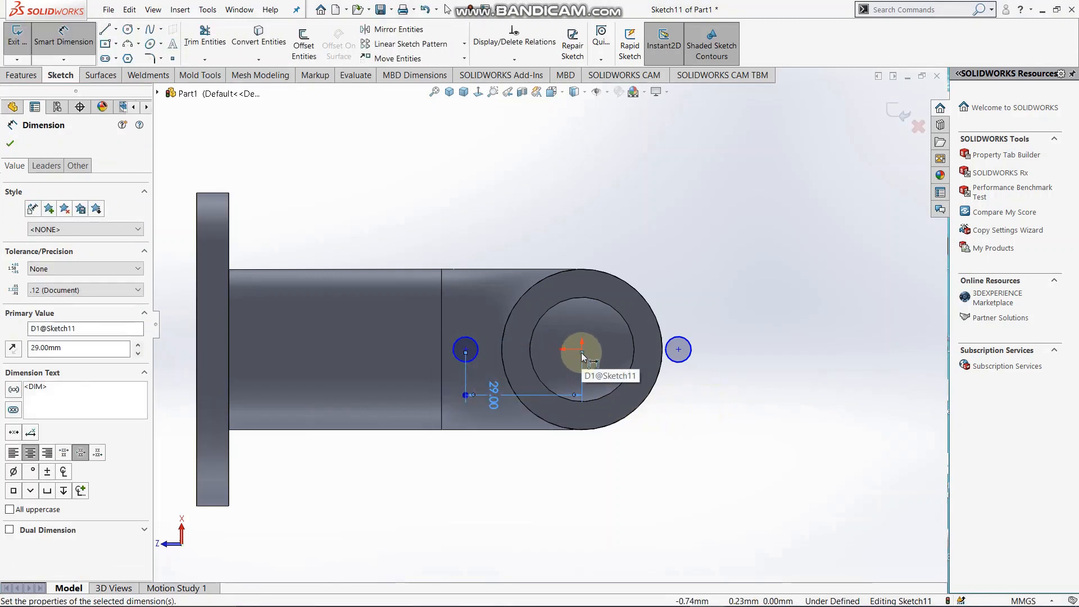
Reattach the 29 mm dimension's origin end to the right small circle's centre and move the dimension line below the pipe
left_click_drag(582, 353, 678, 350)
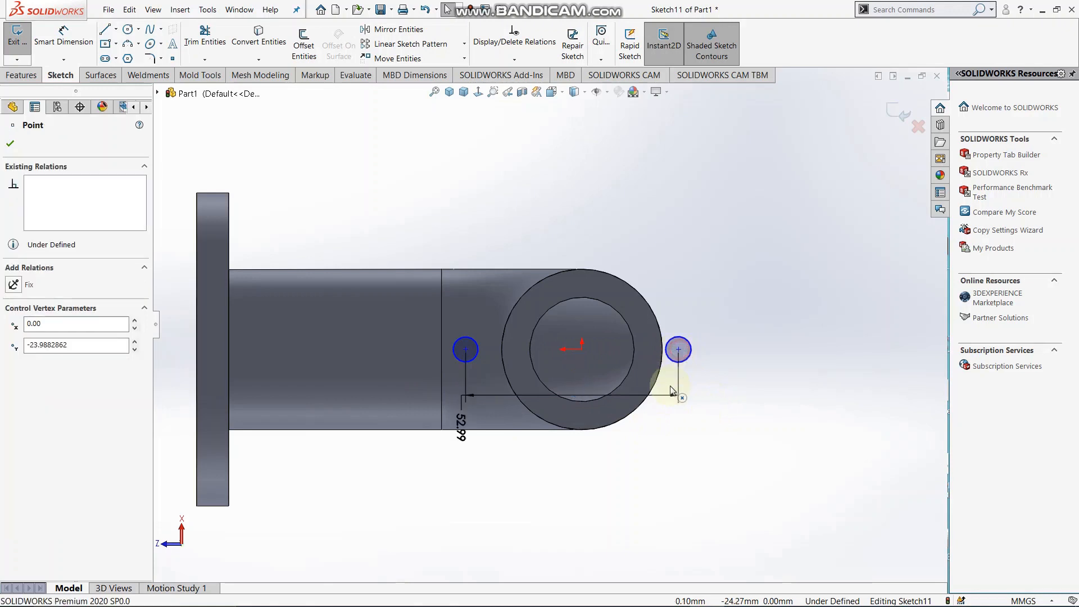
scroll(554, 400, "down", 3)
scroll(554, 398, "up", 3)
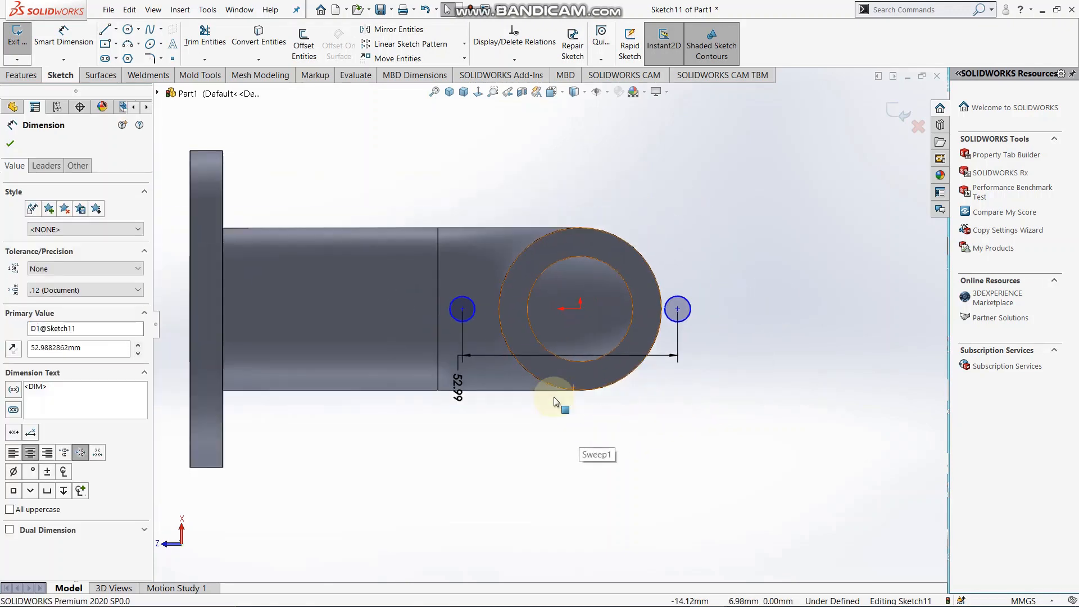
left_click_drag(575, 358, 579, 418)
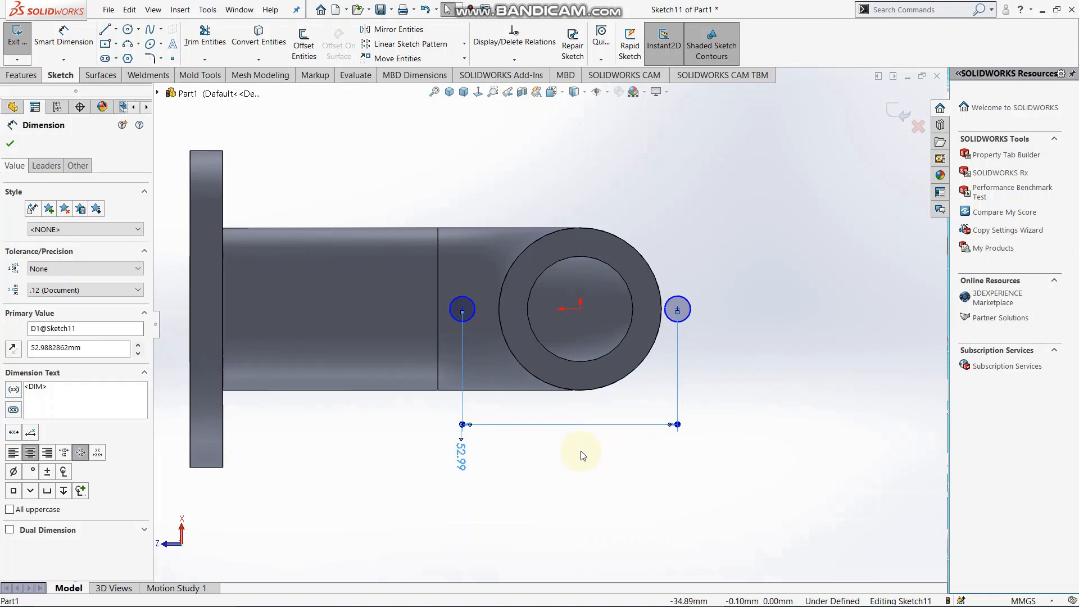
Set the distance between the two small circles' centres to 56 mm
double_click(461, 457)
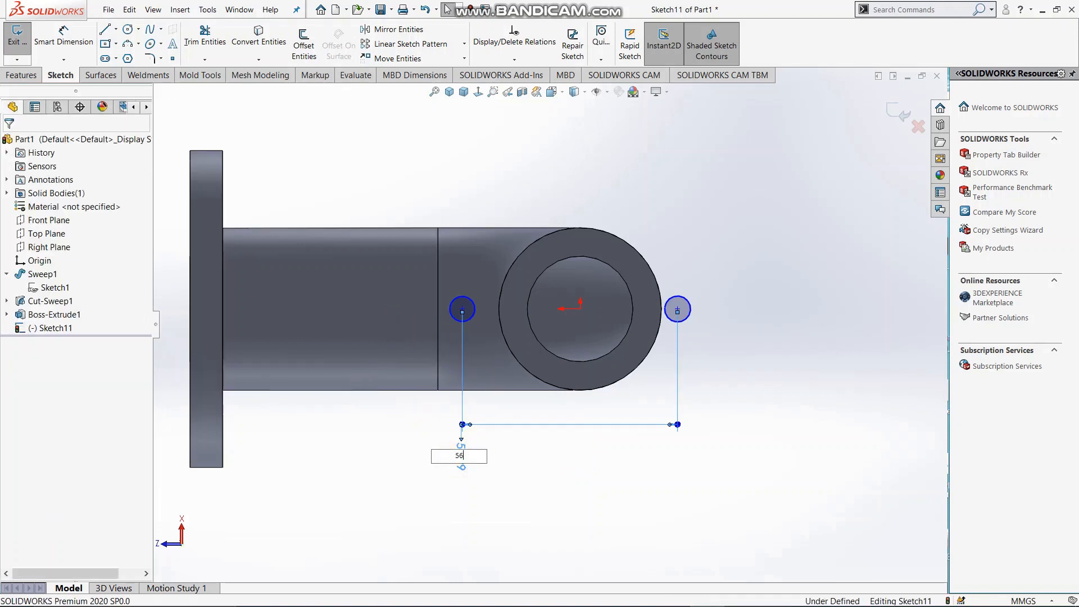
key("Return")
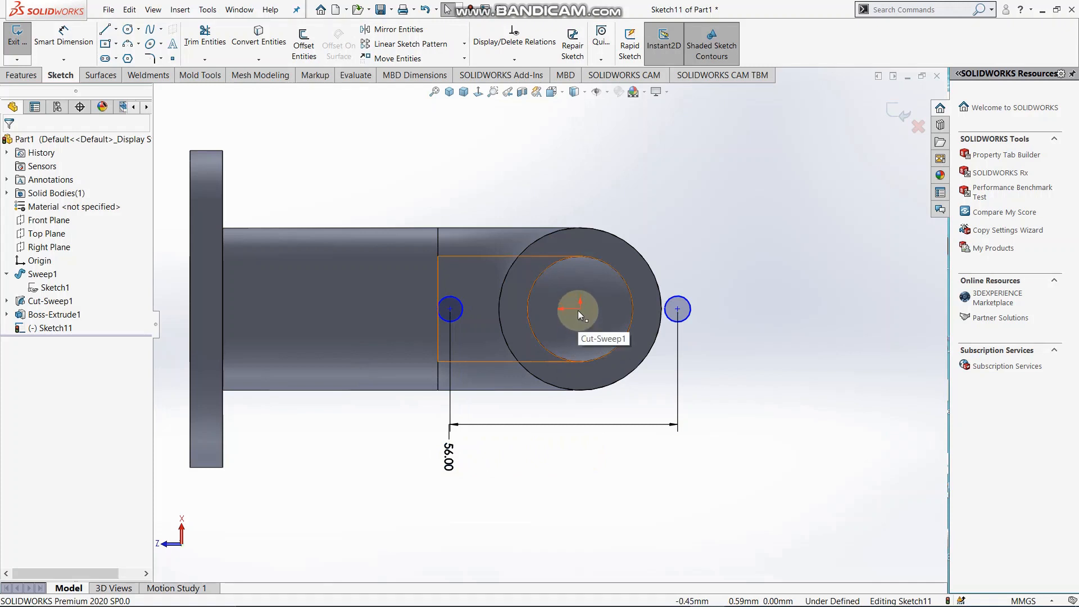
left_click(578, 311)
left_click(677, 309)
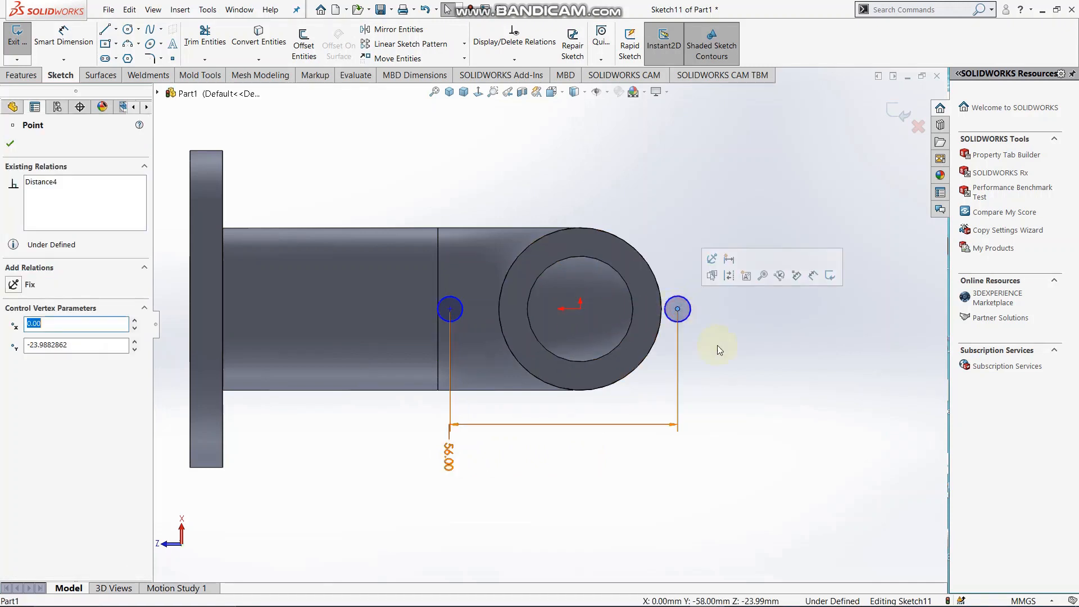
left_click(776, 422)
Dimension the distance from the origin to the right small circle's centre and set it to 29 mm
right_click_drag(777, 422, 763, 283)
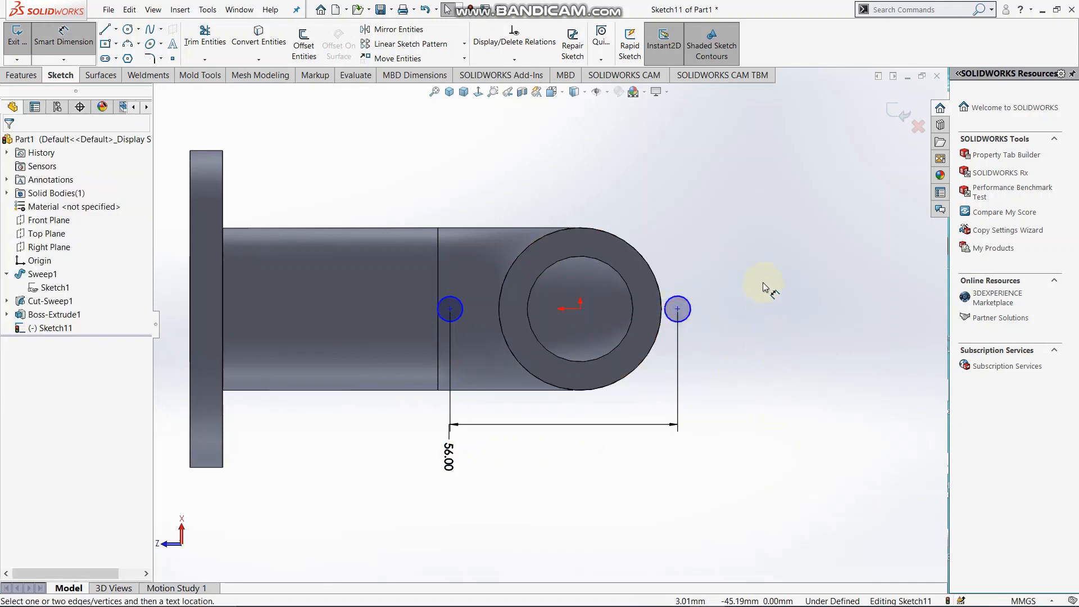
left_click(678, 309)
left_click(580, 310)
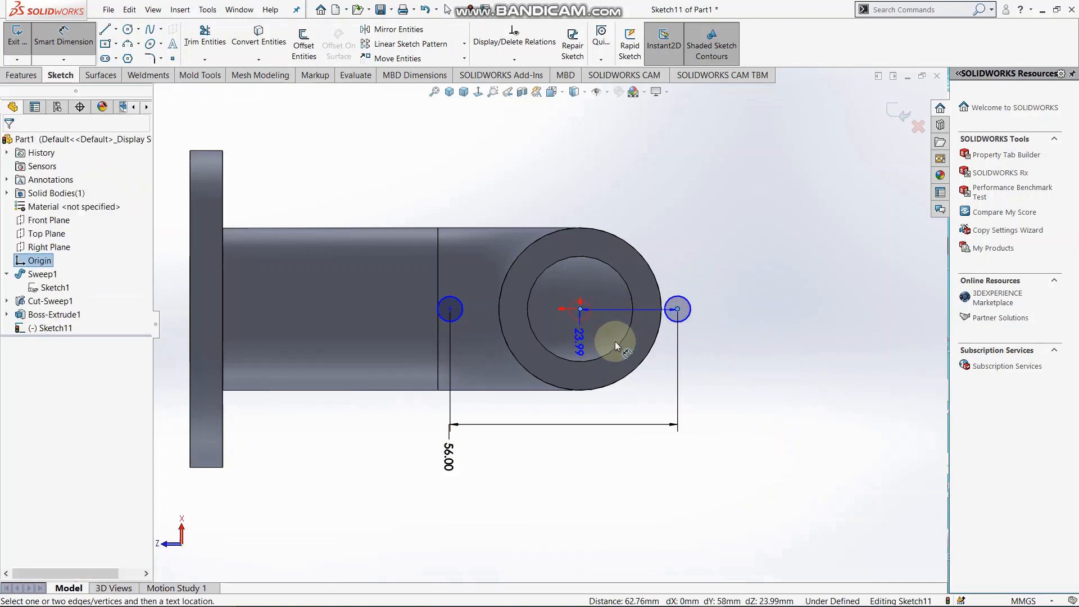
left_click(621, 363)
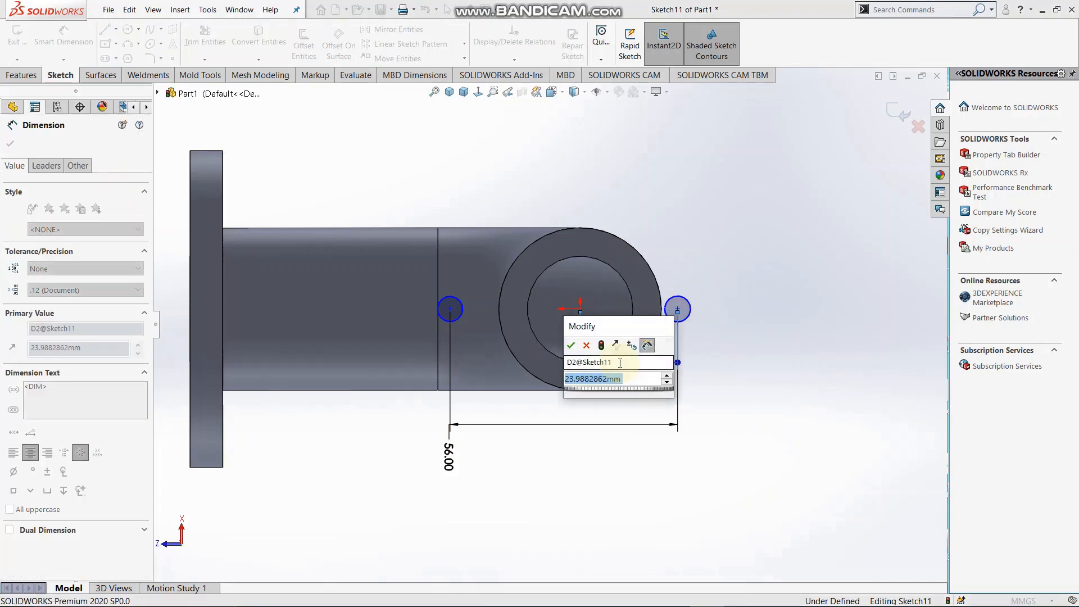
type("29")
key("Return")
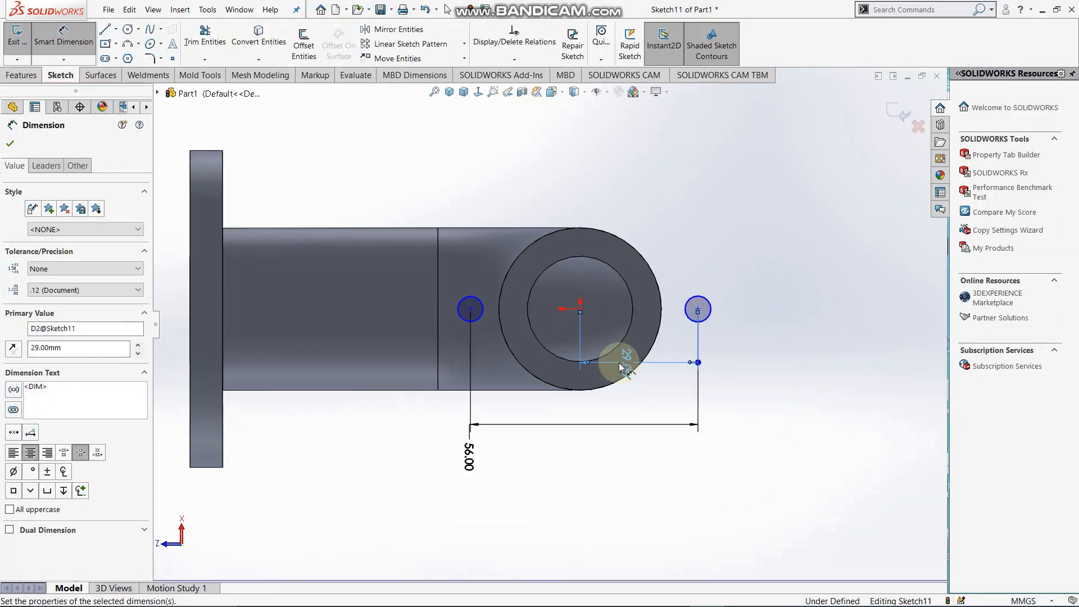
scroll(642, 278, "down", 1)
left_click(665, 221)
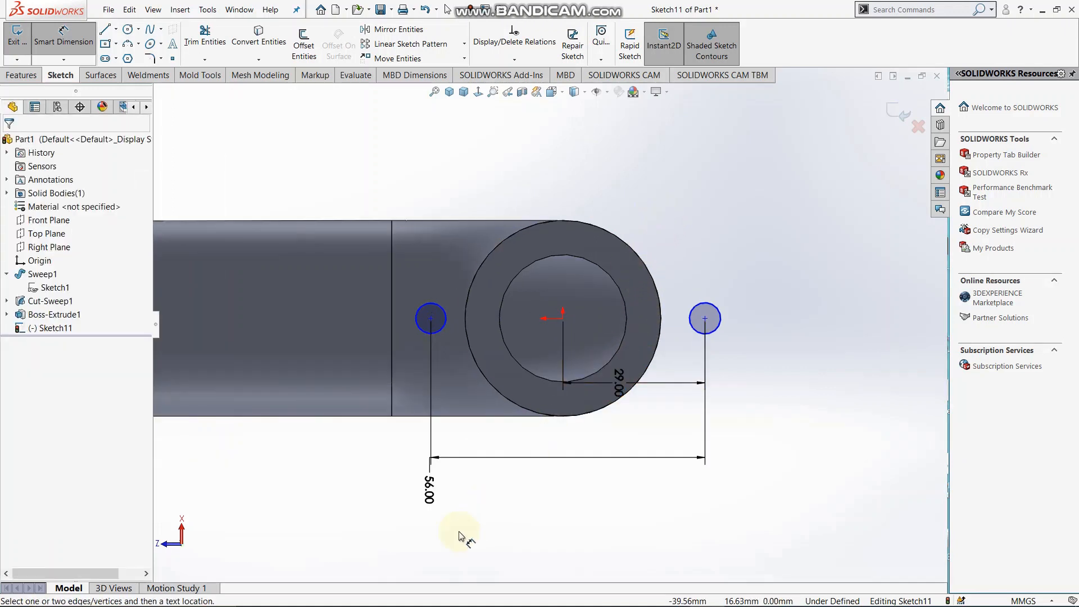
Change the centre-to-centre distance of the two small circles to 58 mm
double_click(431, 487)
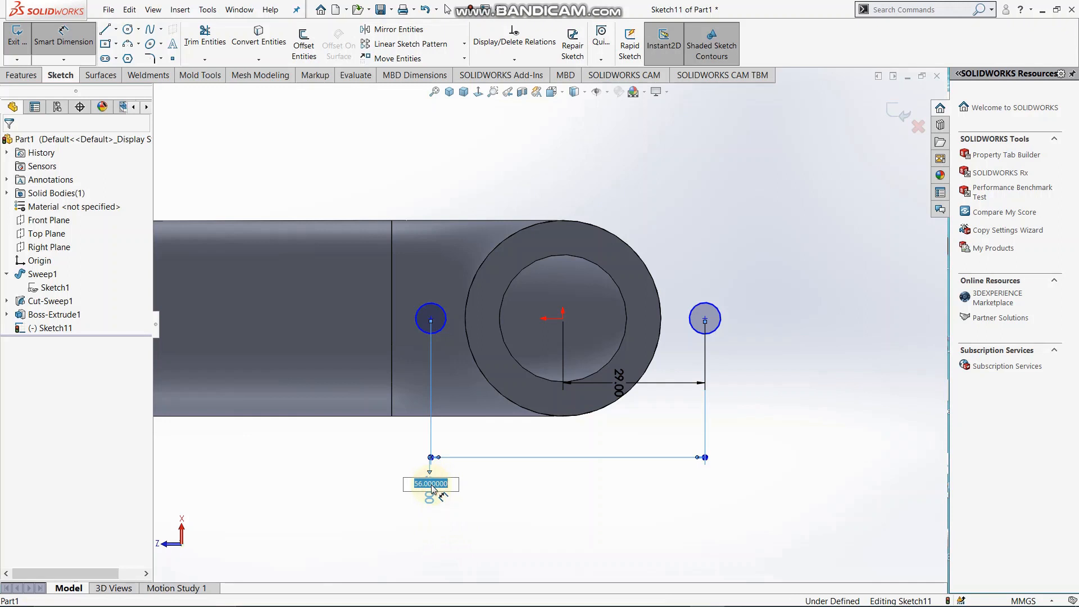
type("58")
key("Return")
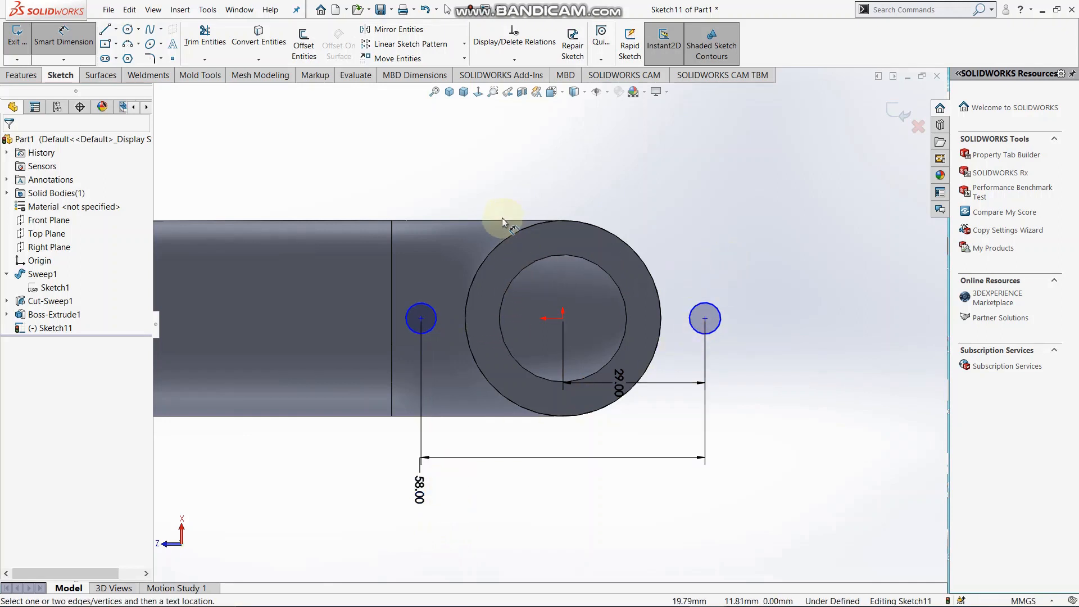
right_click(520, 206)
left_click(539, 243)
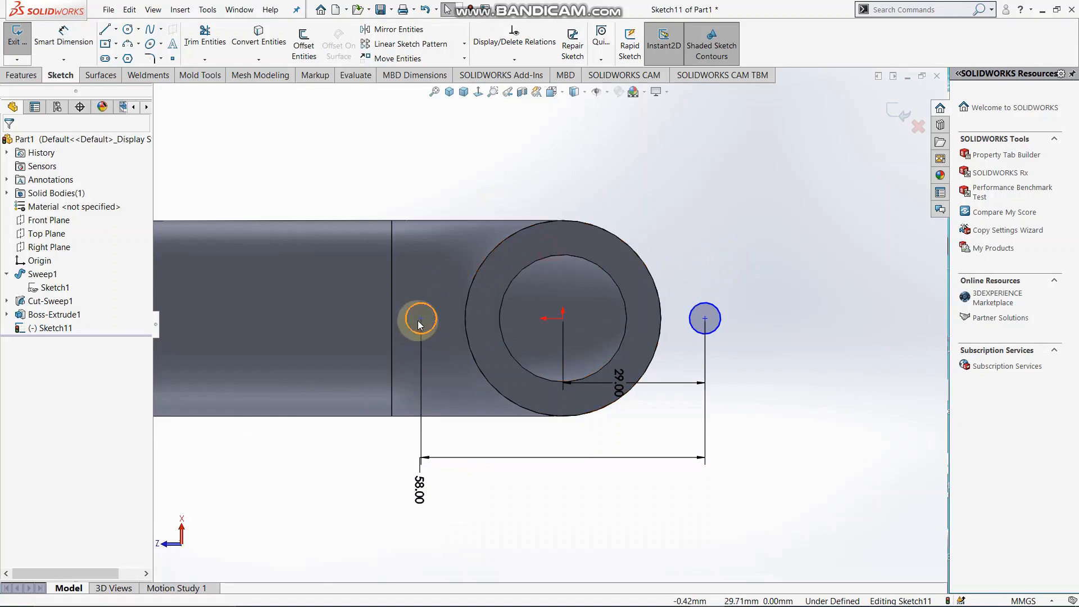
Dimension the diameters of the right and left small circles and set each to 12 mm
right_click_drag(741, 298, 746, 184)
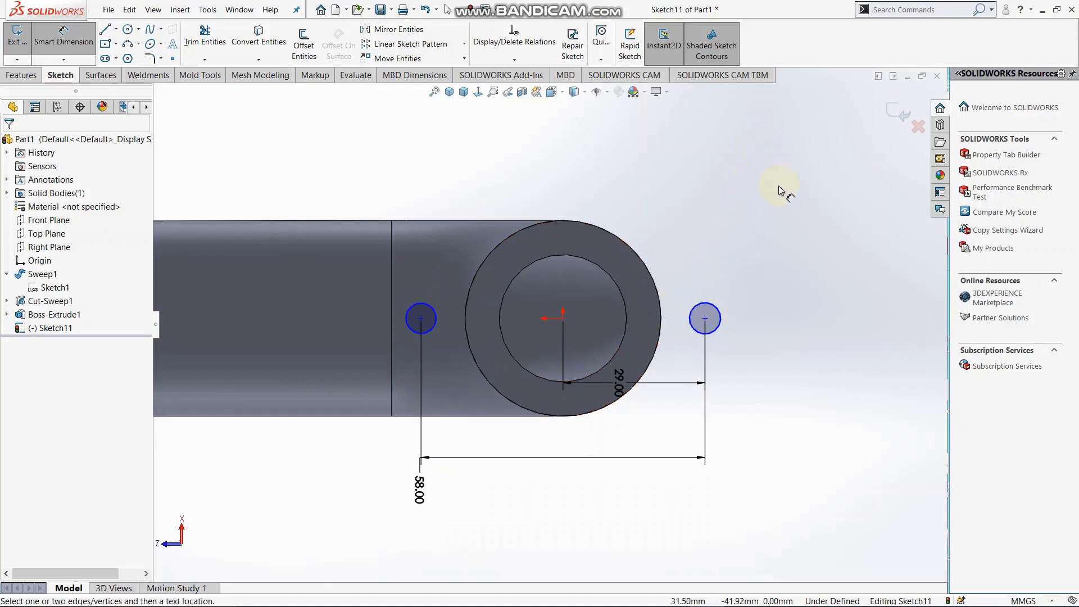
left_click(722, 320)
left_click(757, 281)
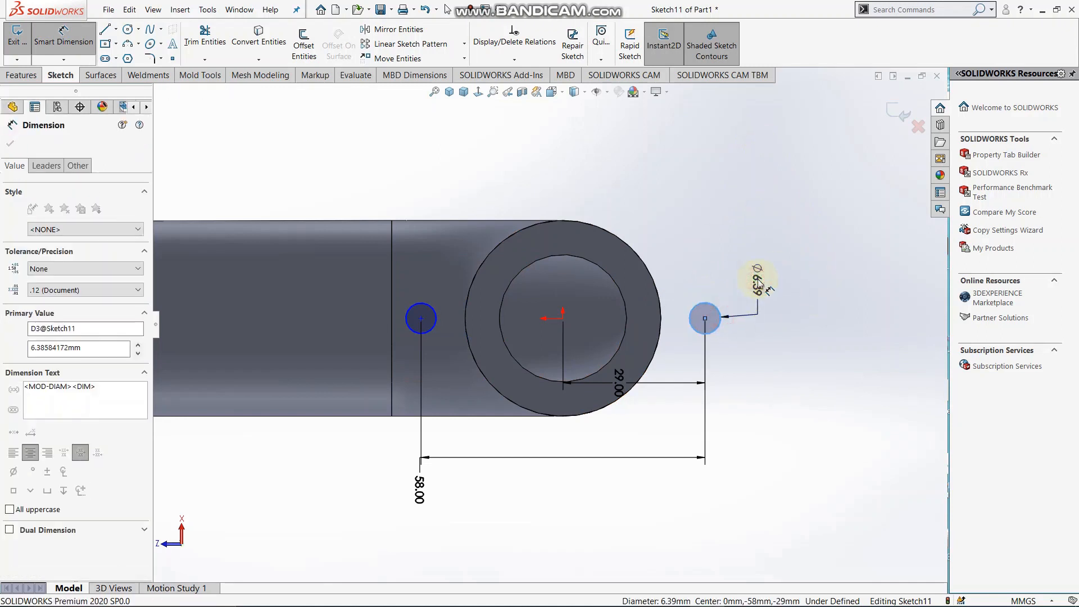
type("12")
key("Return")
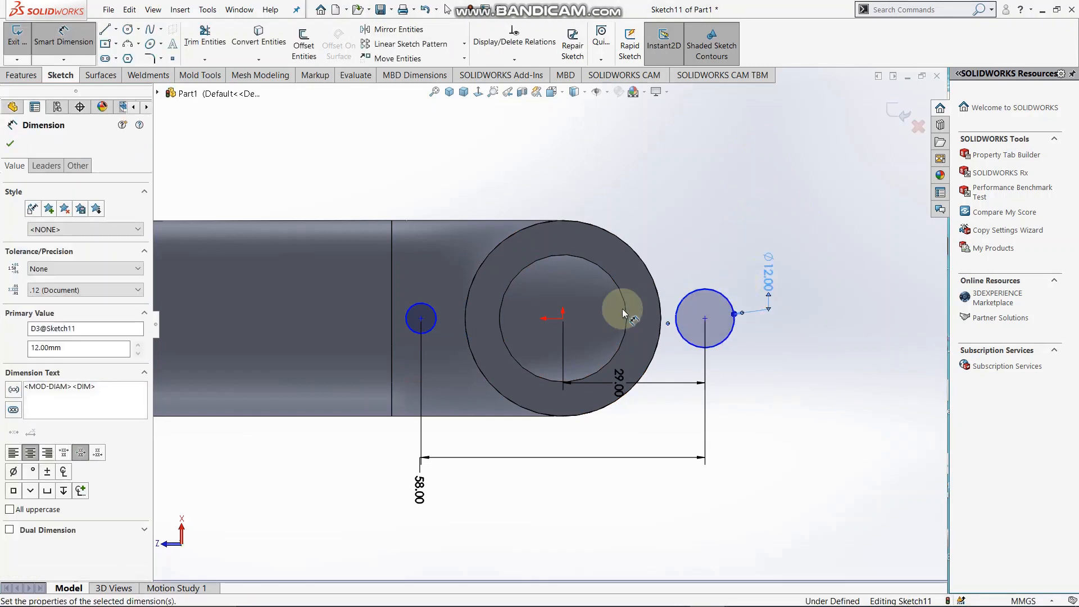
left_click(437, 292)
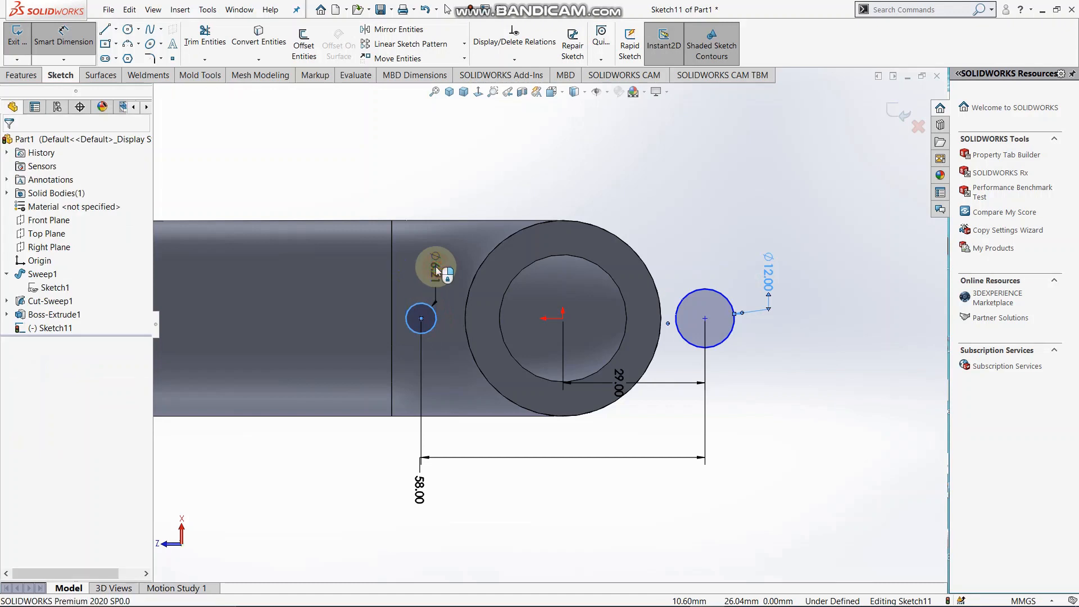
left_click(439, 270)
type("12")
key("Return")
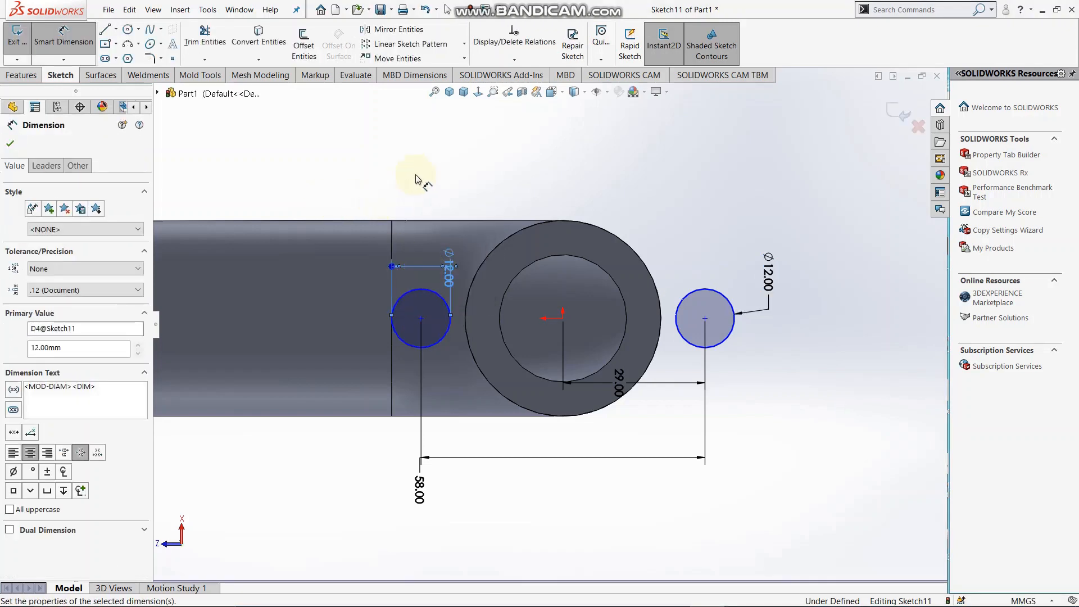
Replace the 58 mm centre-to-centre dimension with a 29 mm dimension from the origin to the left circle's centre
right_click(418, 174)
left_click(504, 206)
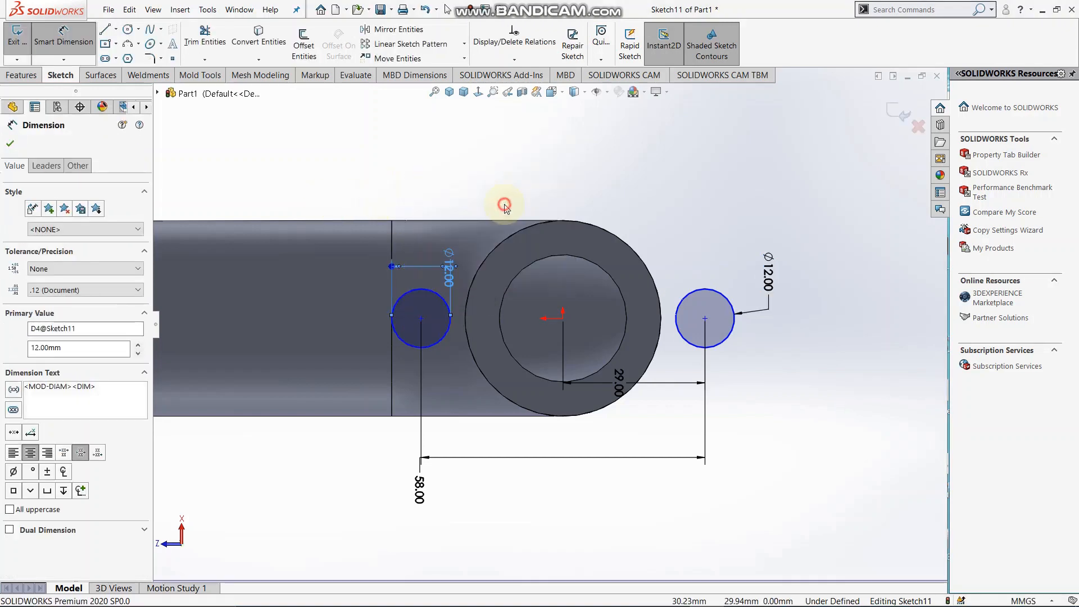
left_click(420, 318)
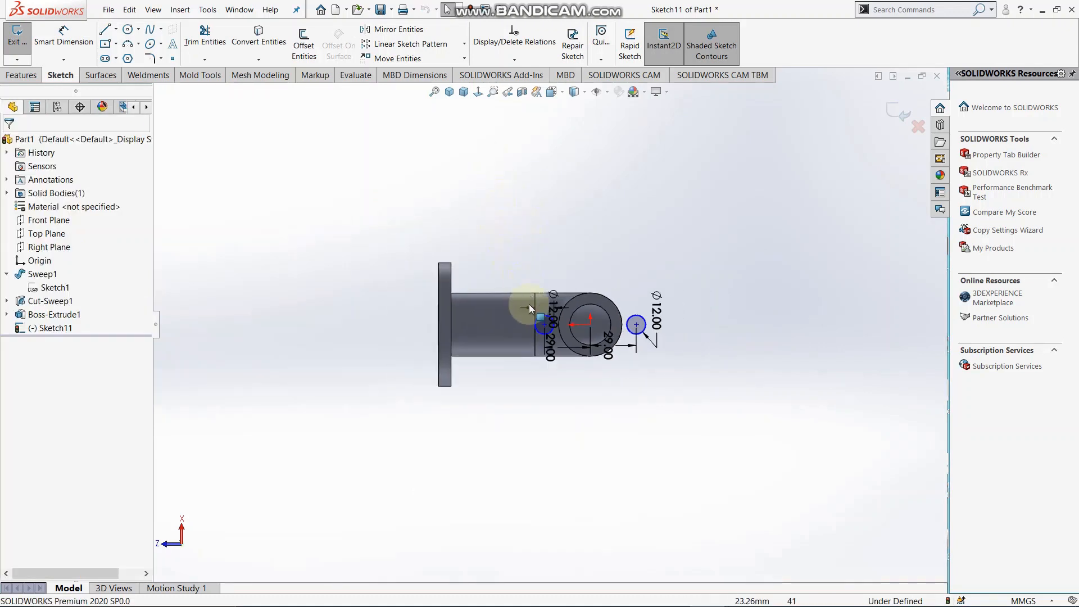
Add a Vertical relation between the origin and the centre of the 12 mm circle nearer the four-hole flange
mouse_move(536, 409)
middle_mouse_down()
mouse_move(450, 345)
mouse_move(484, 149)
middle_mouse_up()
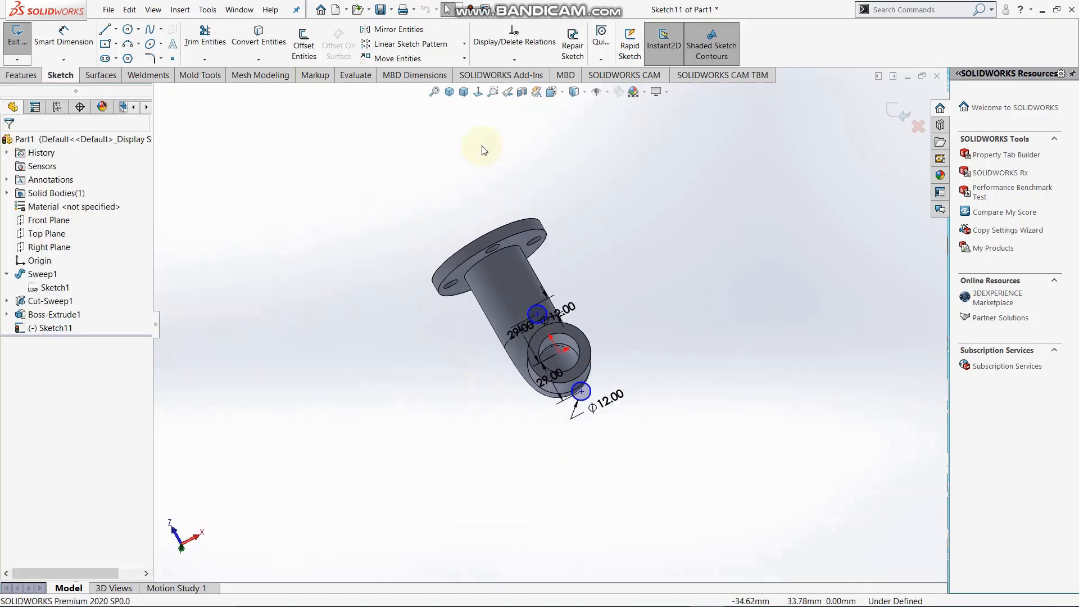
left_click(552, 94)
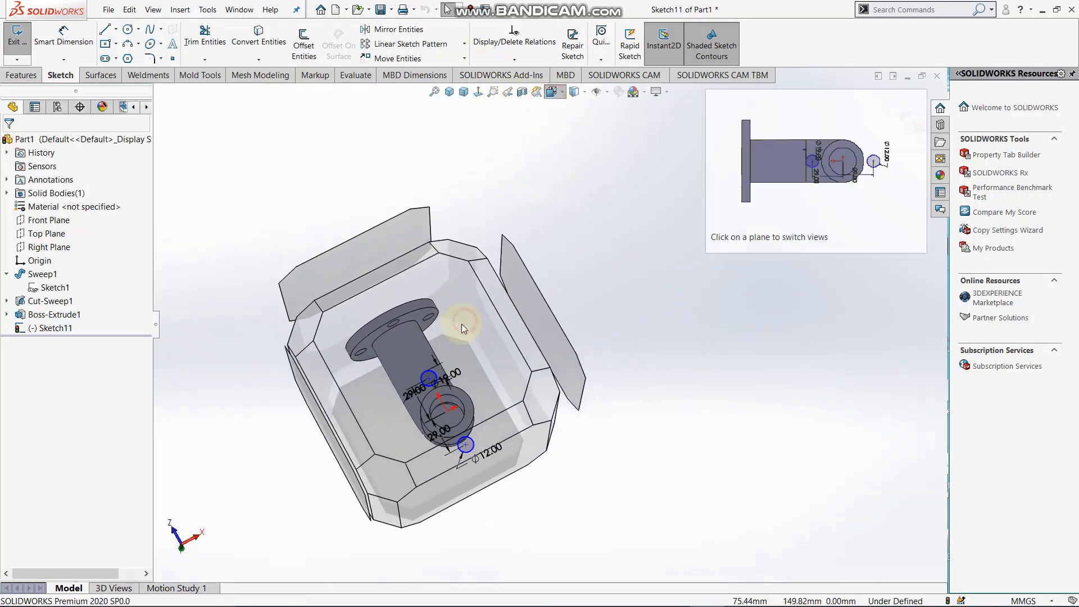
left_click(463, 327)
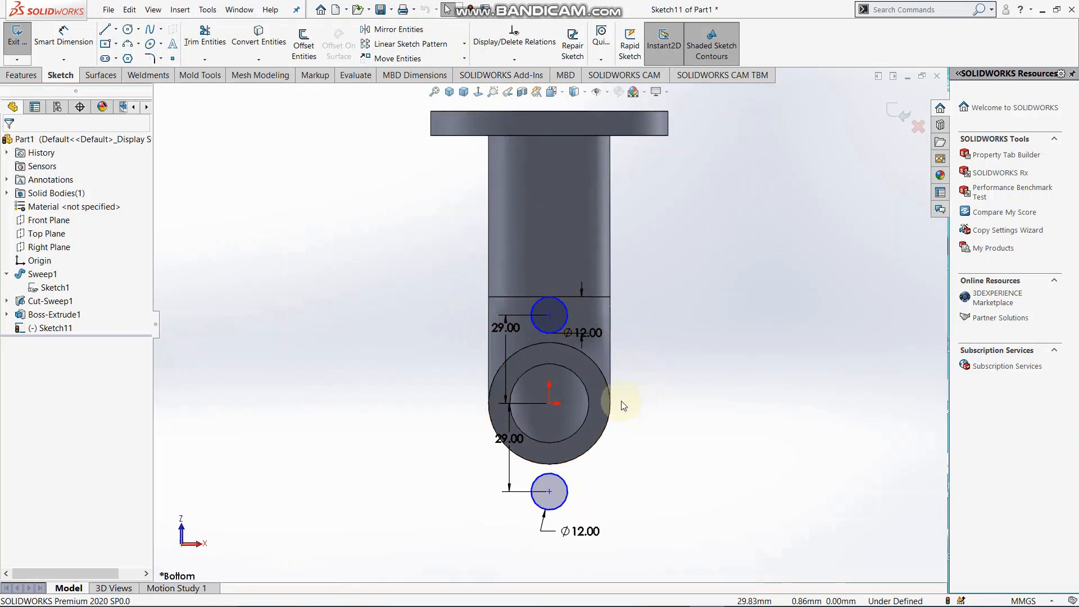
left_click(549, 402)
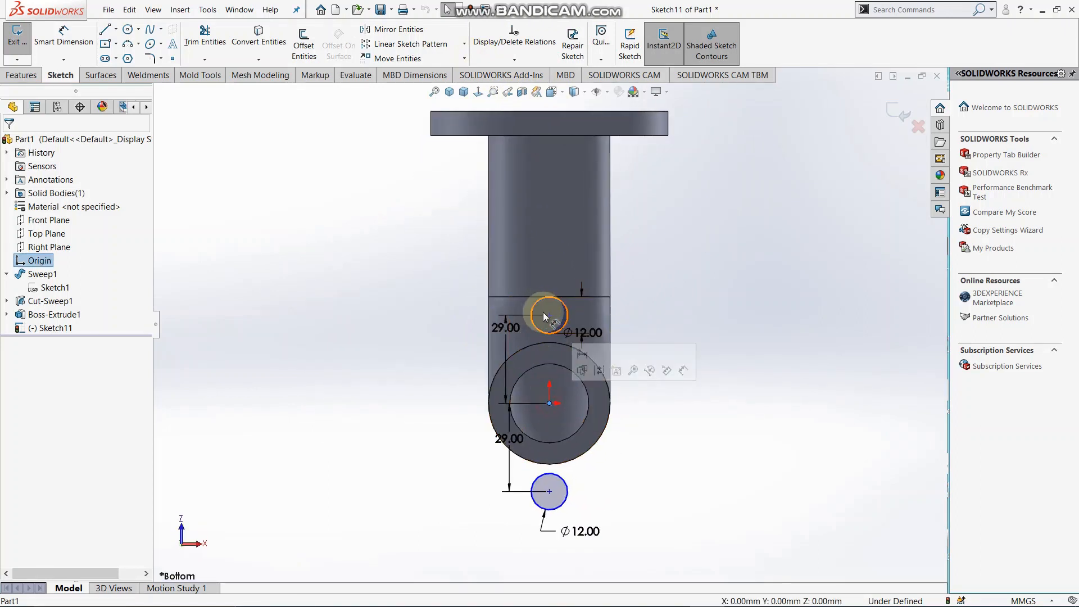
left_click(551, 316, "ctrl")
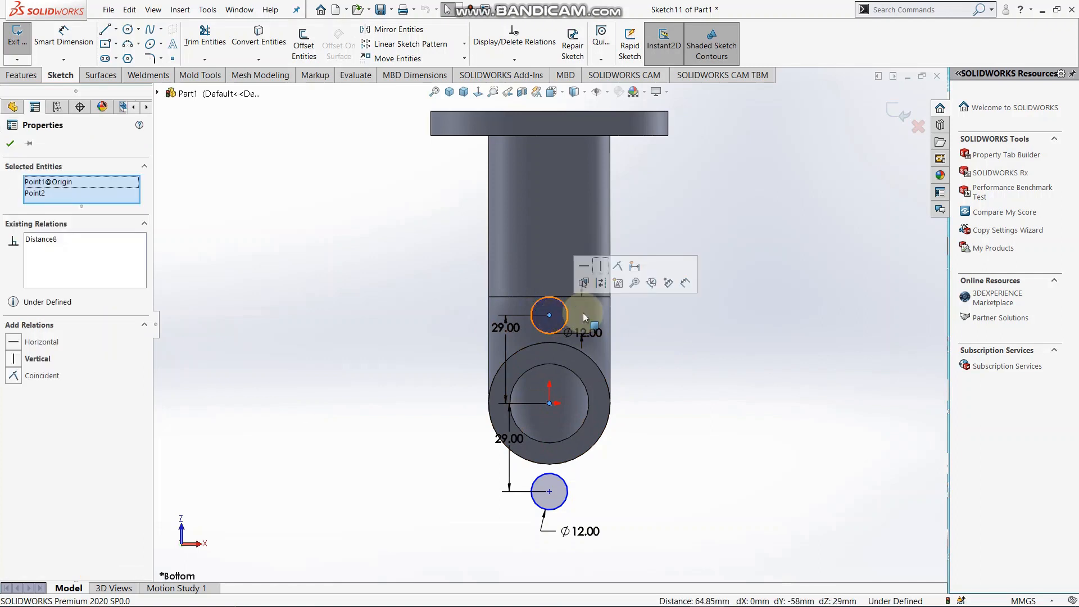
left_click(601, 264)
left_click(636, 382)
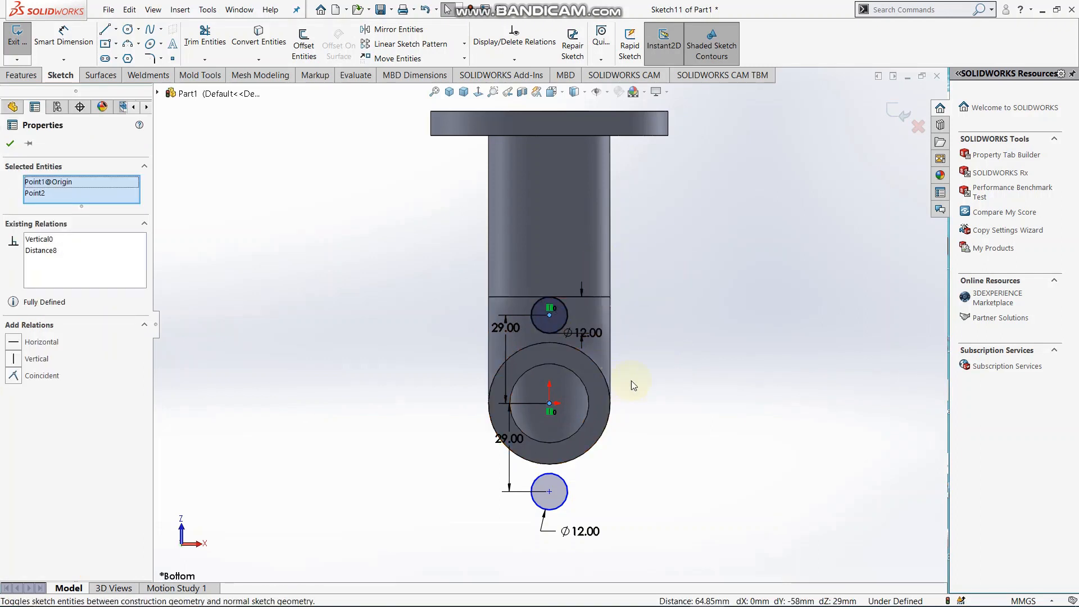
Add a Vertical relation between the origin and the centre of the 12 mm circle farther from the four-hole flange
left_click(550, 493)
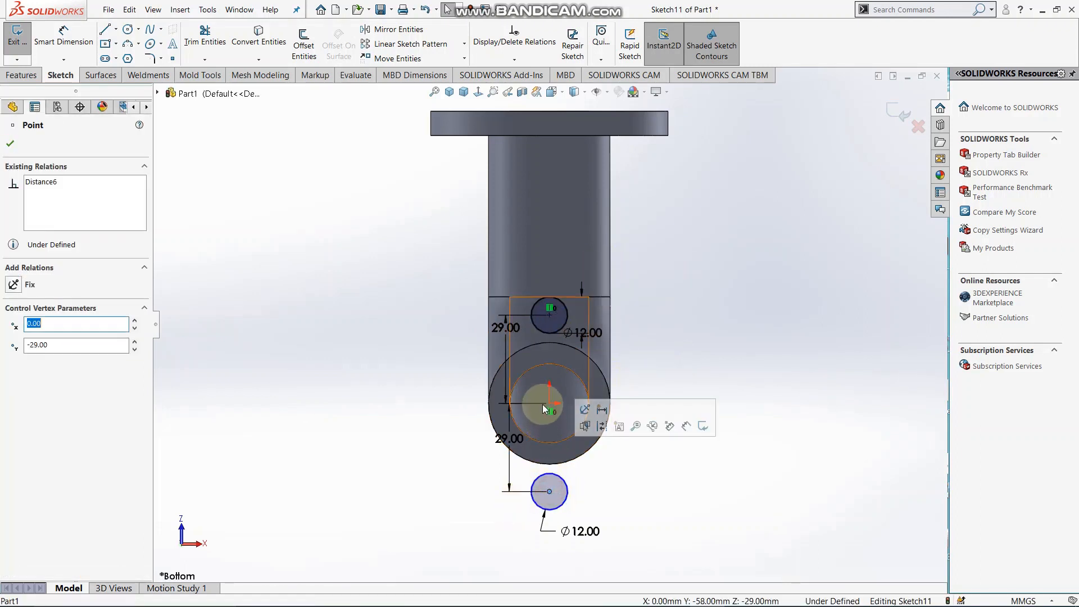
left_click(551, 406, "ctrl")
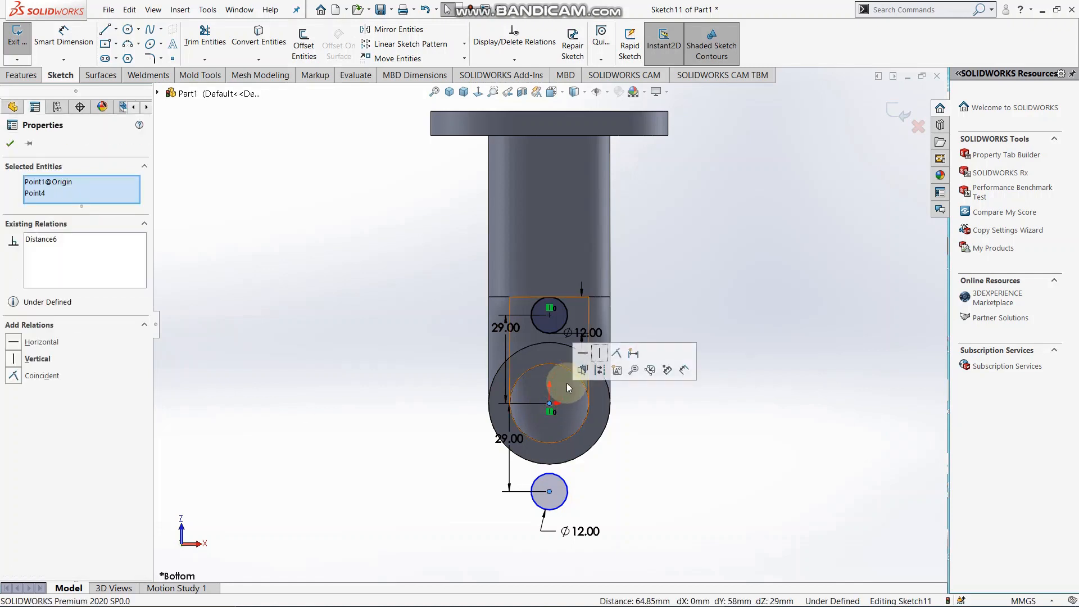
left_click(597, 358)
left_click(688, 432)
Sketch two circles of about 16 mm radius, one concentric with each 12 mm circle
middle_click_drag(549, 305, 618, 288)
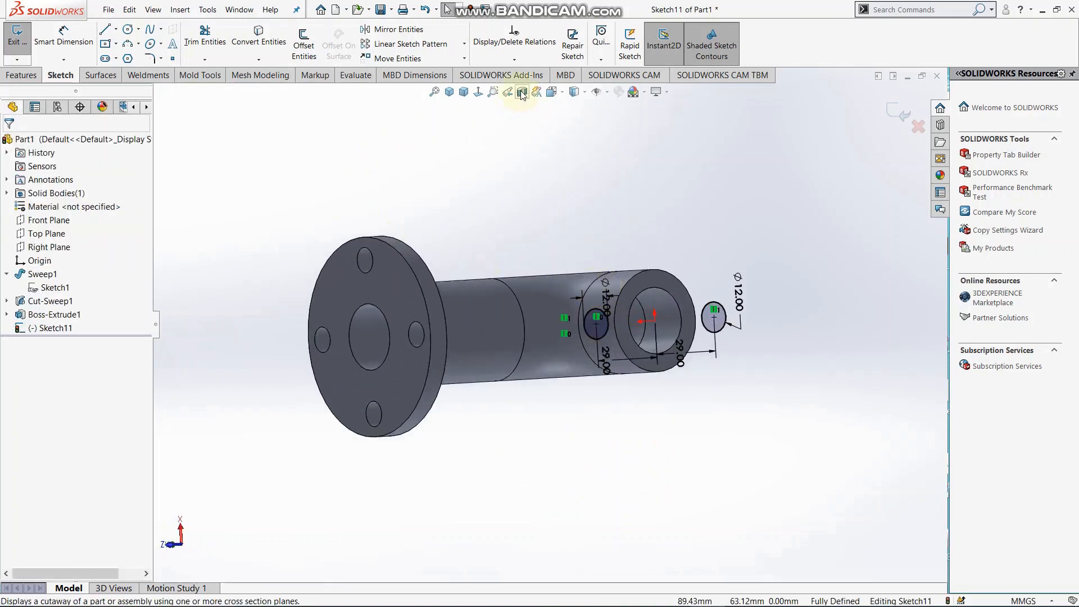
left_click(551, 91)
left_click(450, 352)
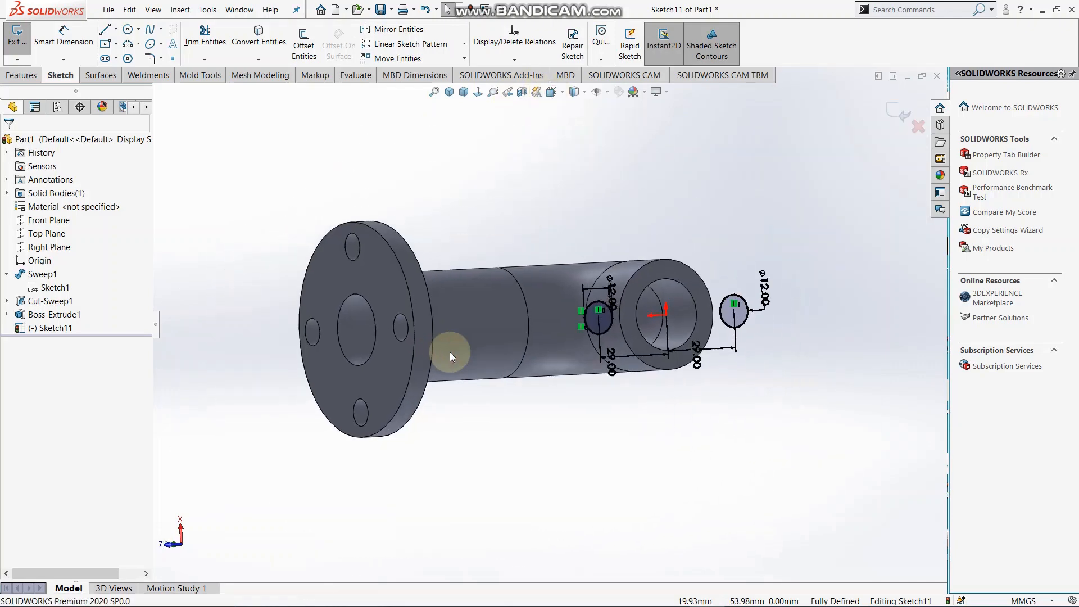
scroll(774, 250, "down", 2)
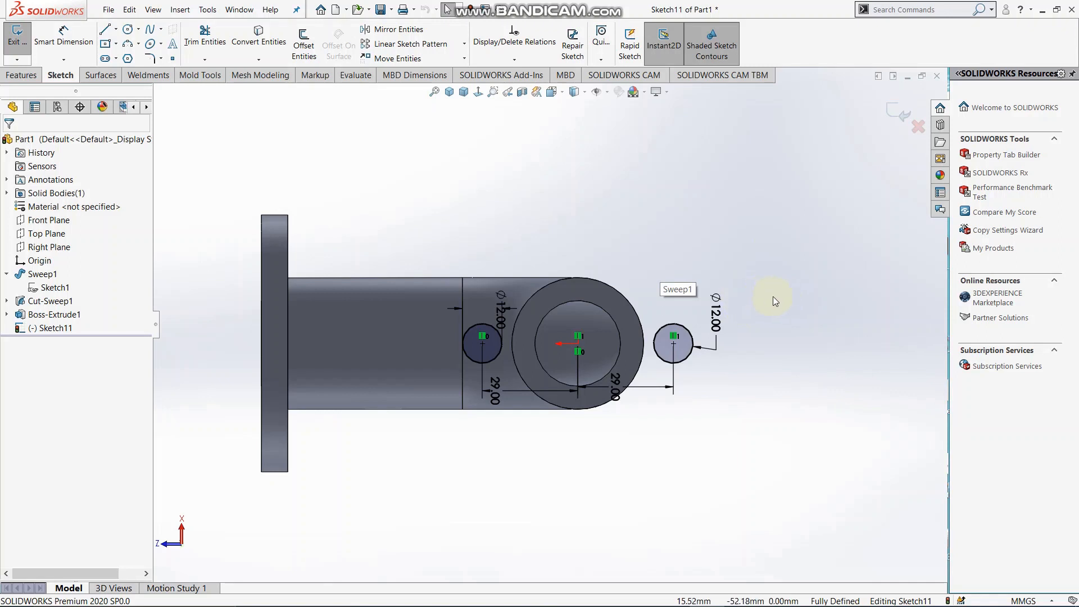
key("z")
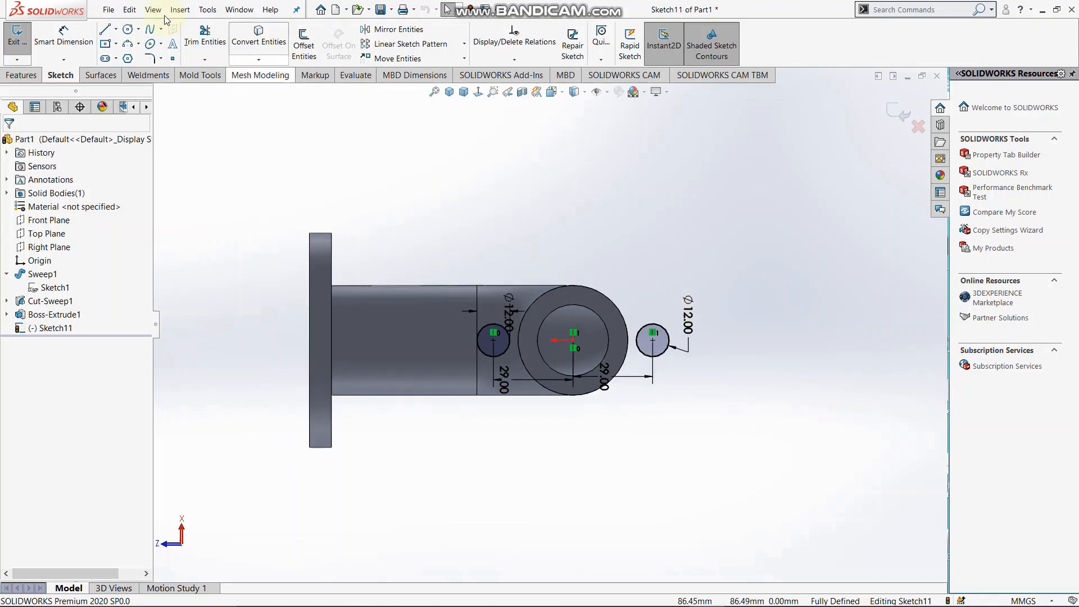
left_click(128, 29)
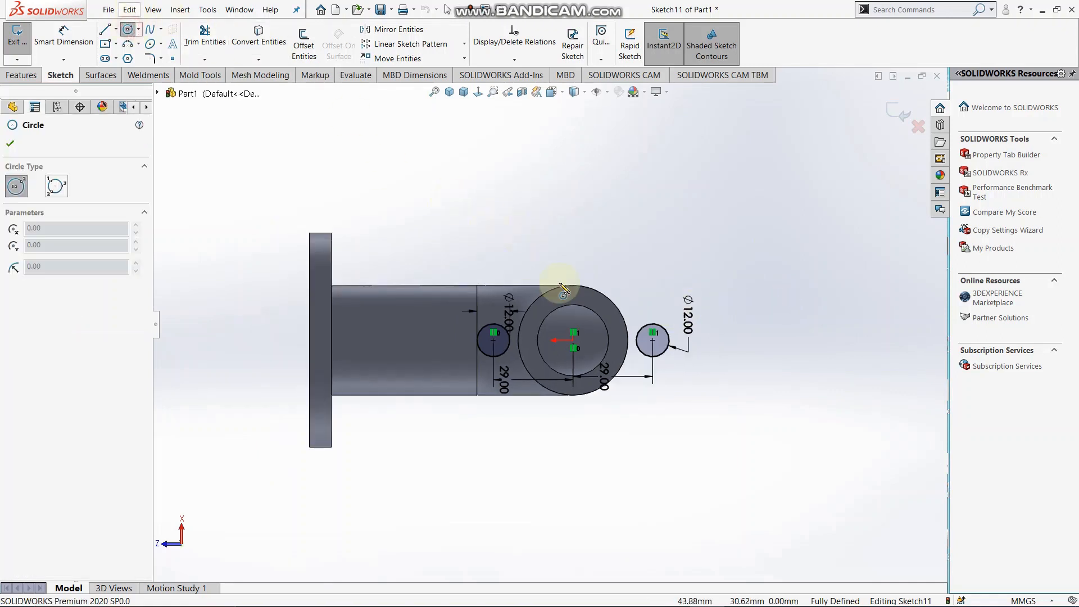
left_click(494, 340)
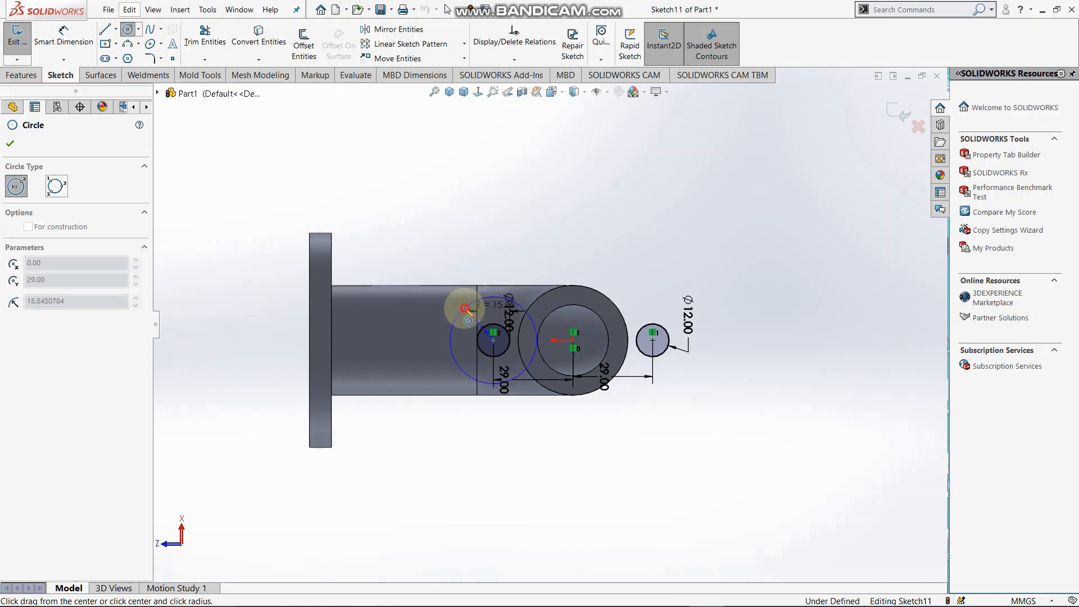
left_click(466, 308)
left_click(652, 341)
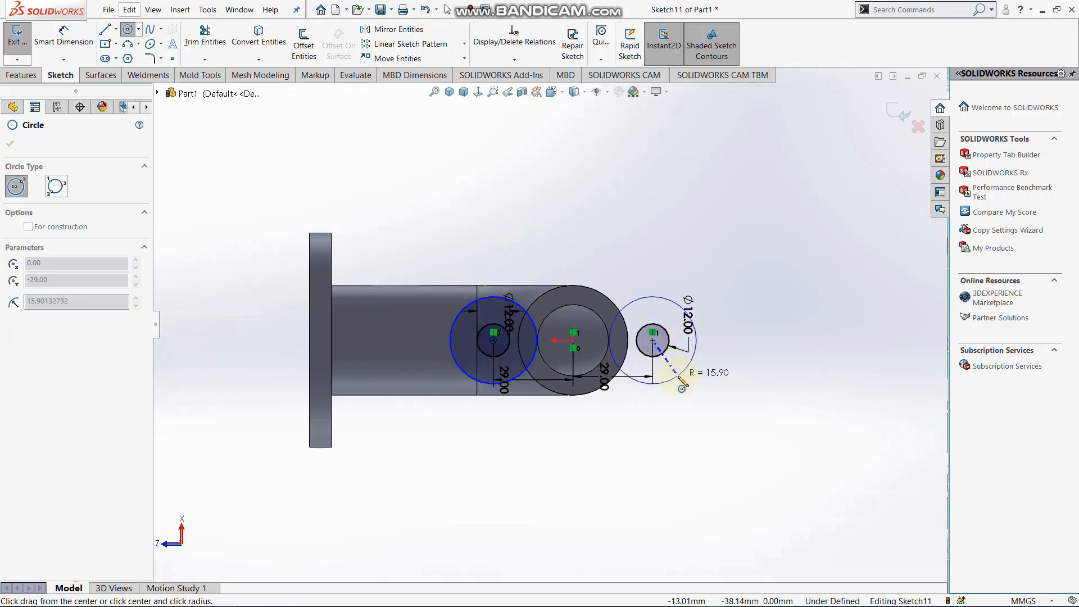
left_click(682, 388)
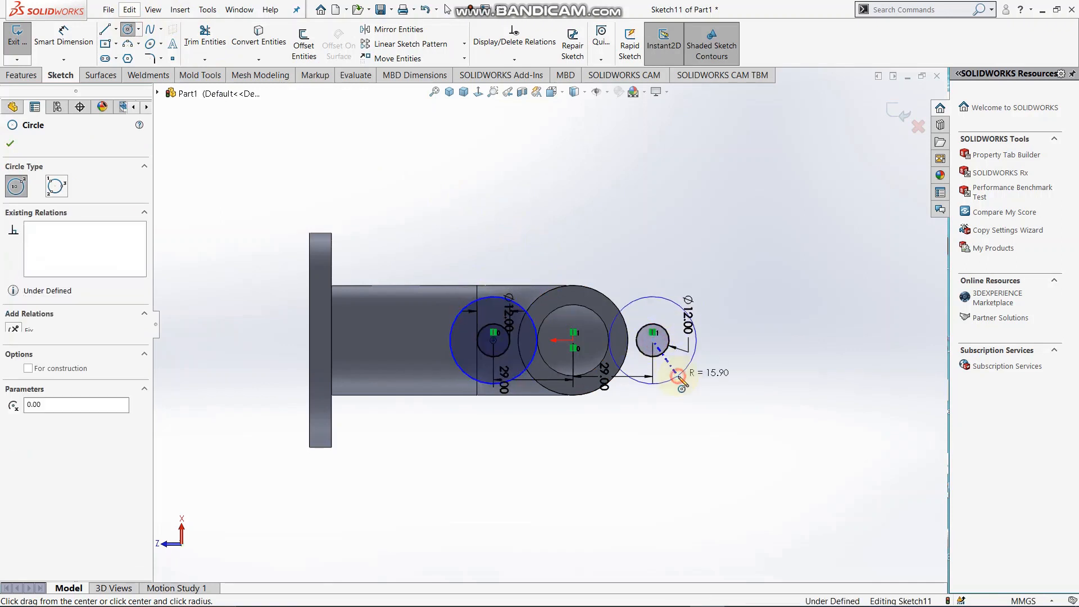
Sketch a circle of about 74 mm diameter centred on the origin, around the pipe's open end
left_click(573, 340)
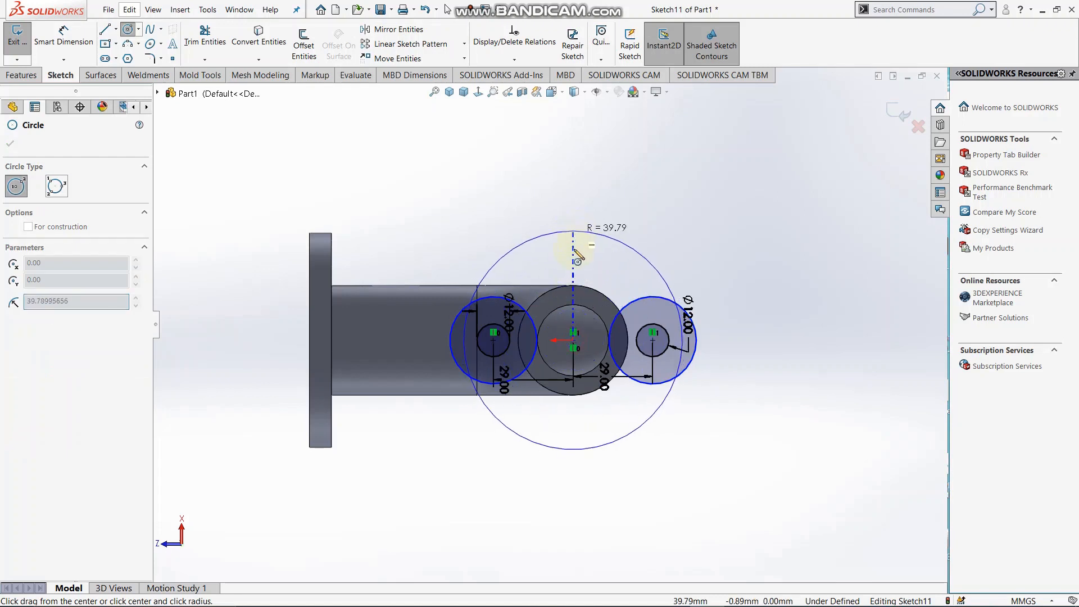
left_click(585, 241)
right_click(612, 153)
left_click(653, 163)
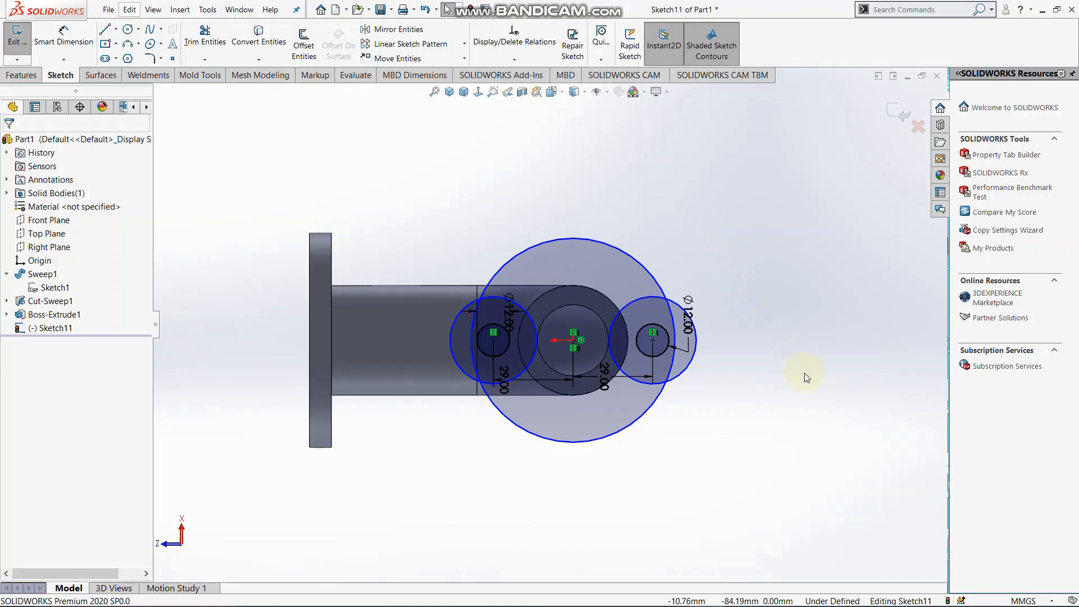
Dimension the large circle centred on the origin to a 70 mm diameter
right_click_drag(813, 396, 799, 185)
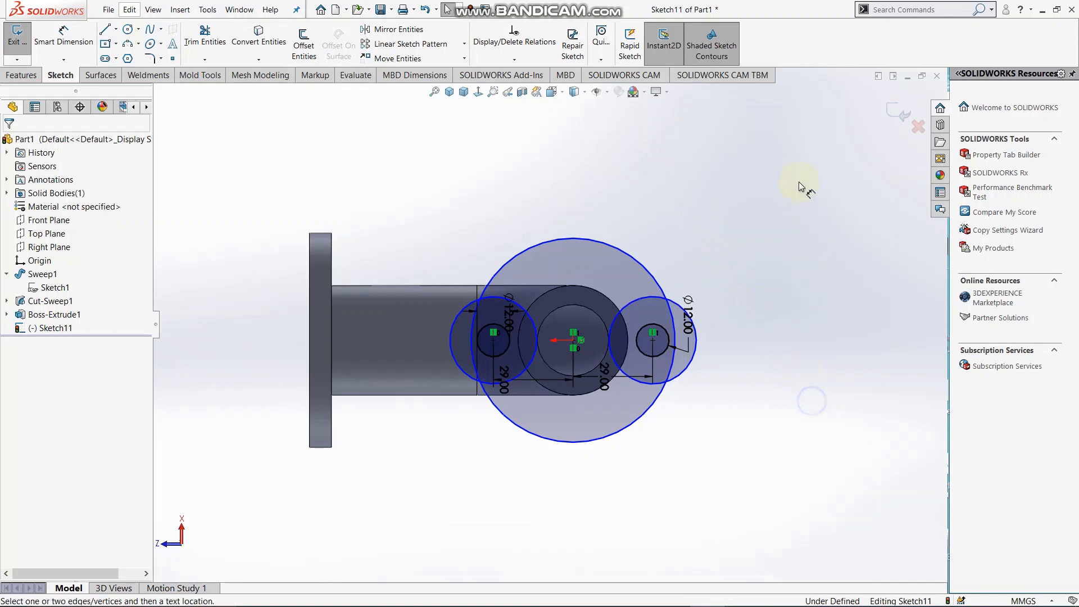
left_click(606, 253)
left_click(621, 193)
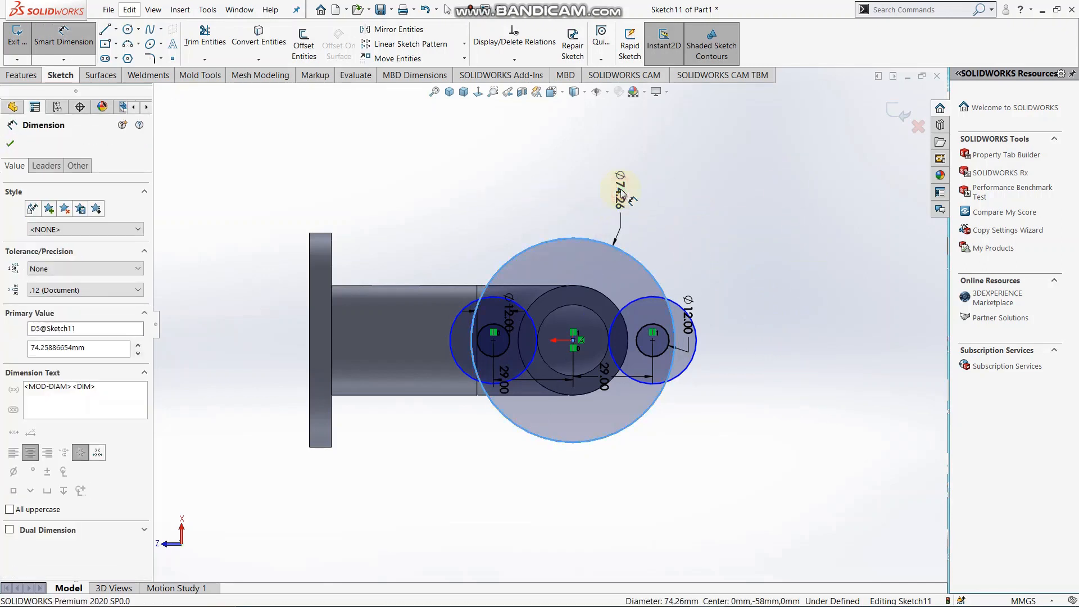
type("70")
key("Return")
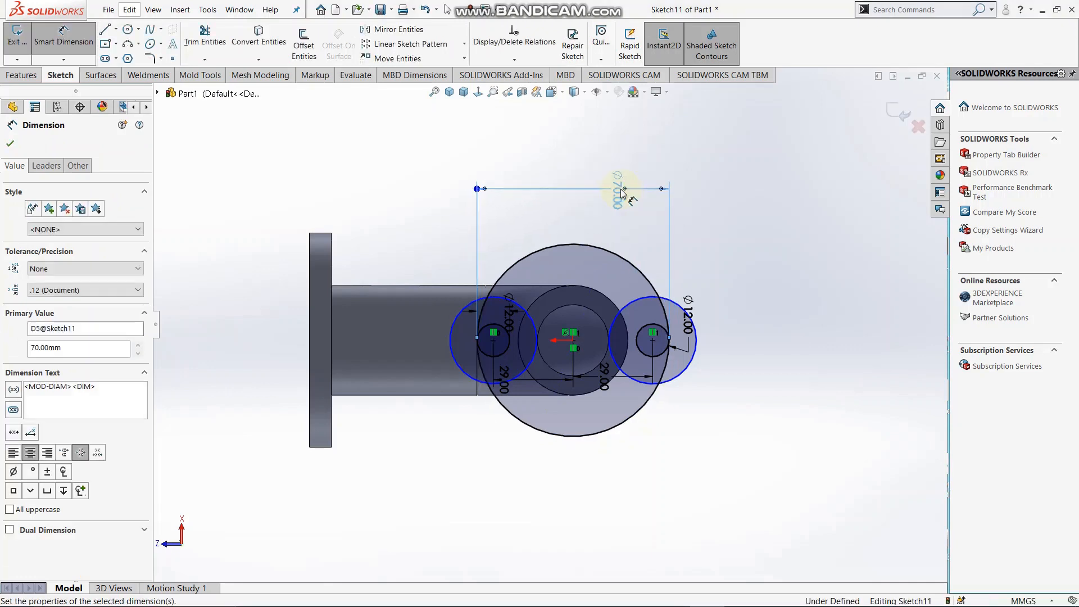
Dimension the two outer circles concentric with the 12 mm circles to a 30 mm diameter each
left_click(699, 346)
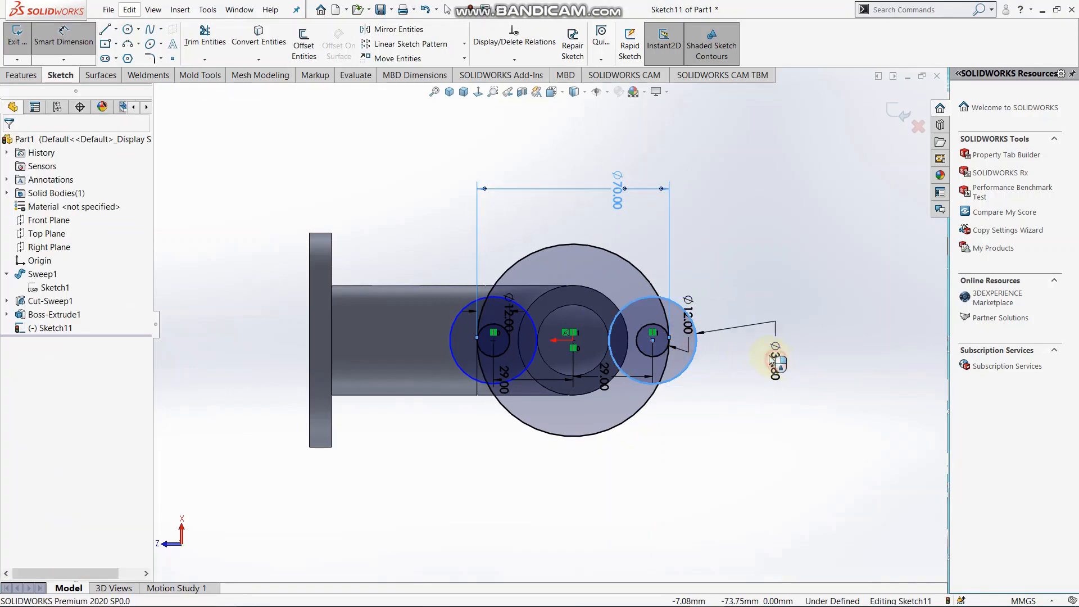
left_click(776, 296)
type("30")
key("Return")
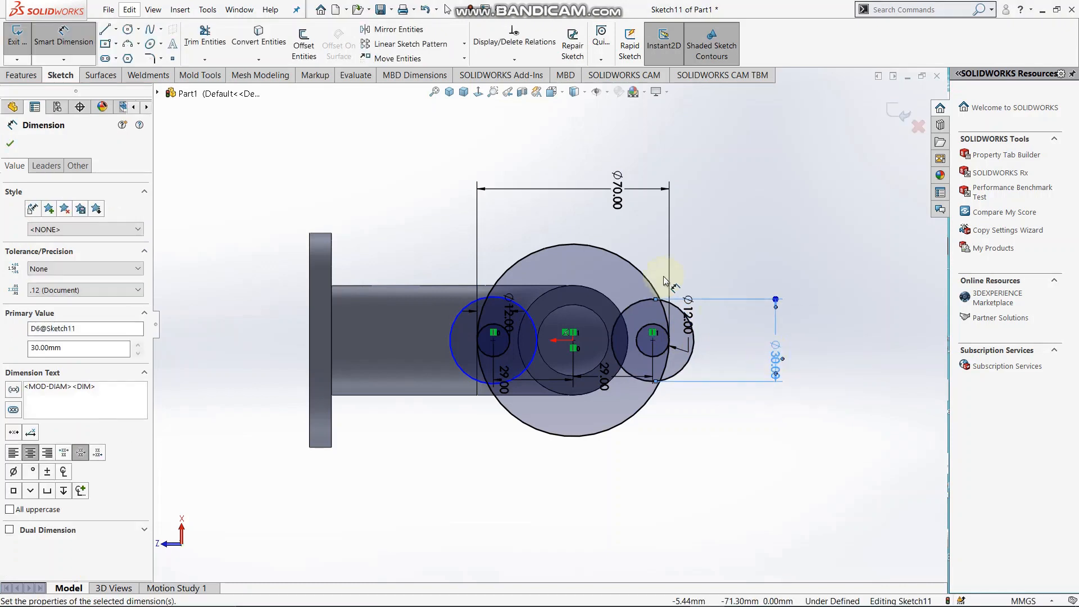
left_click(450, 332)
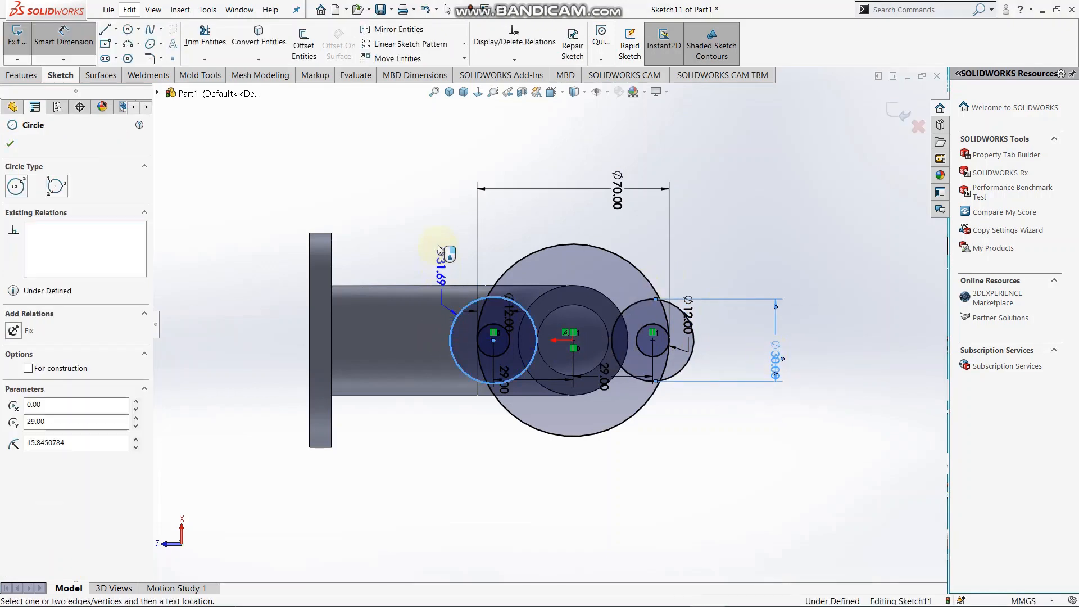
left_click(435, 230)
type("30")
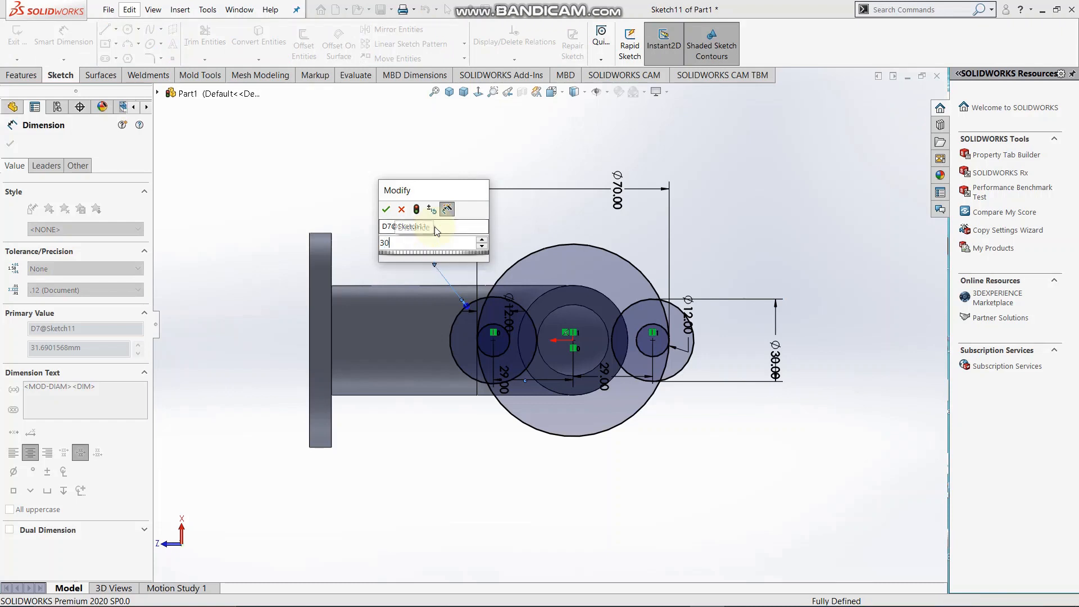
key("Return")
right_click(377, 190)
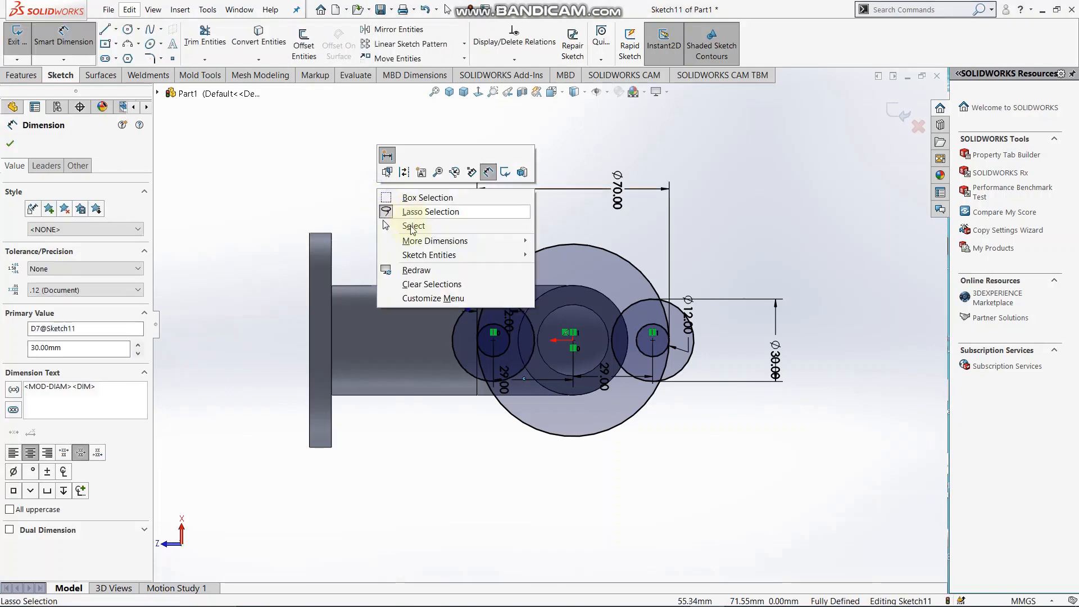
left_click(402, 221)
Convert the circular inner edge of the pipe bore into a sketch circle
scroll(559, 298, "down", 3)
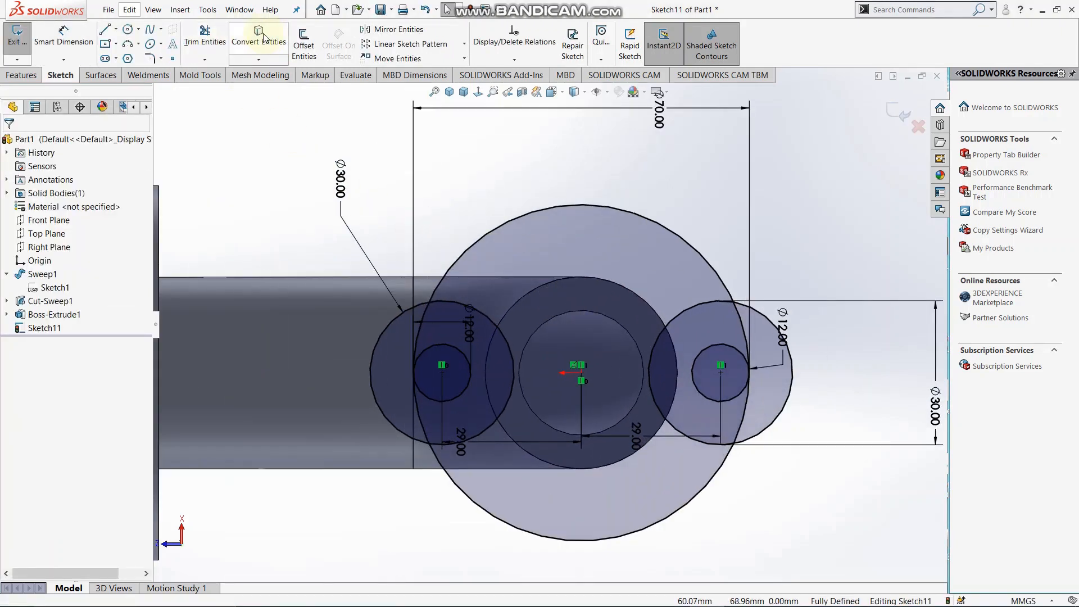
left_click(265, 38)
left_click(575, 313)
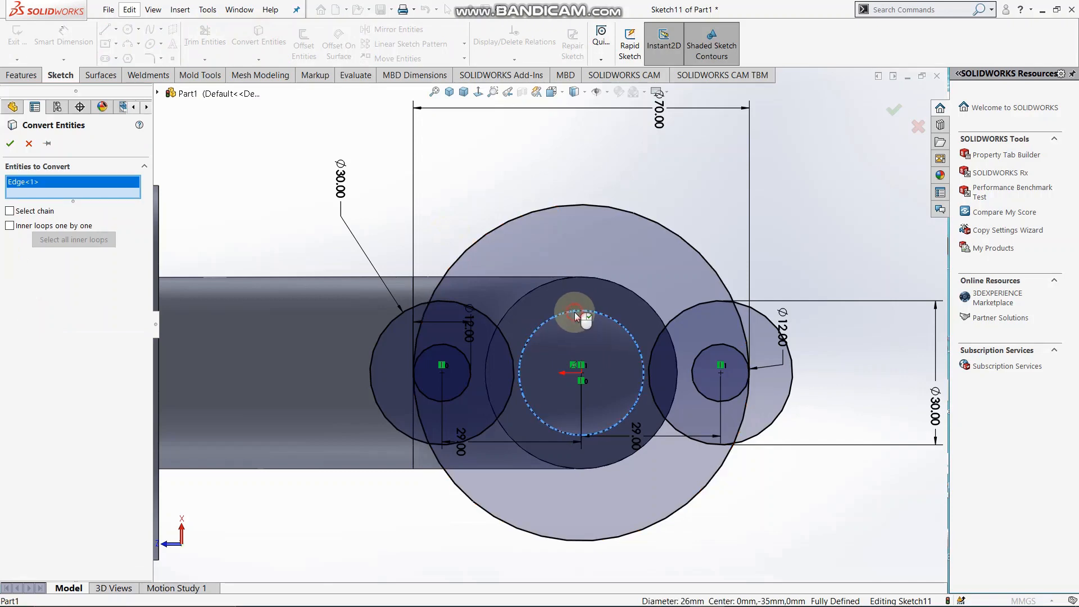
left_click(10, 143)
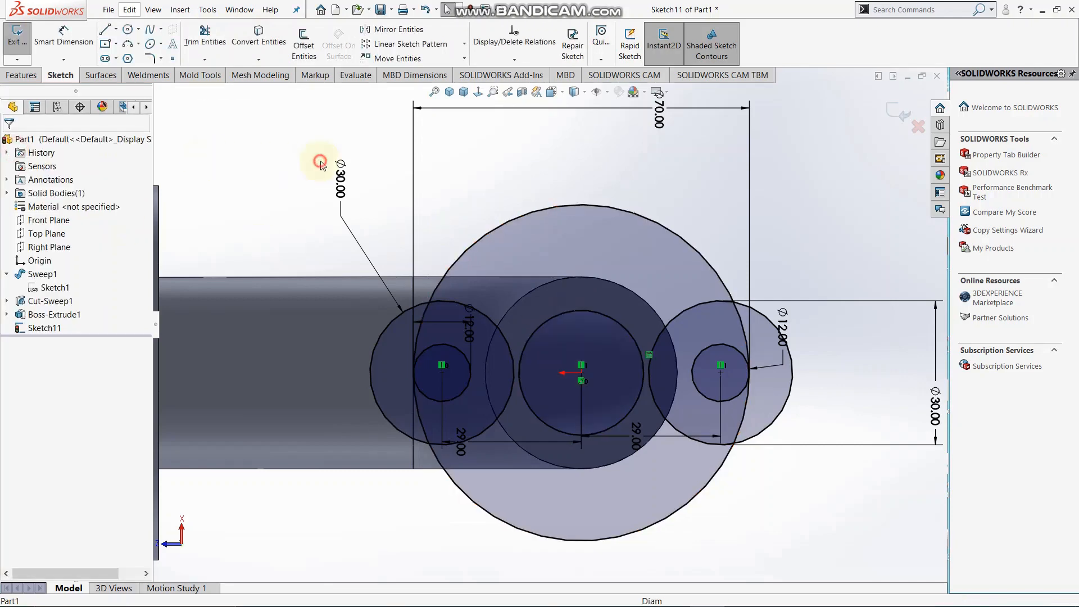
key("f")
key("f")
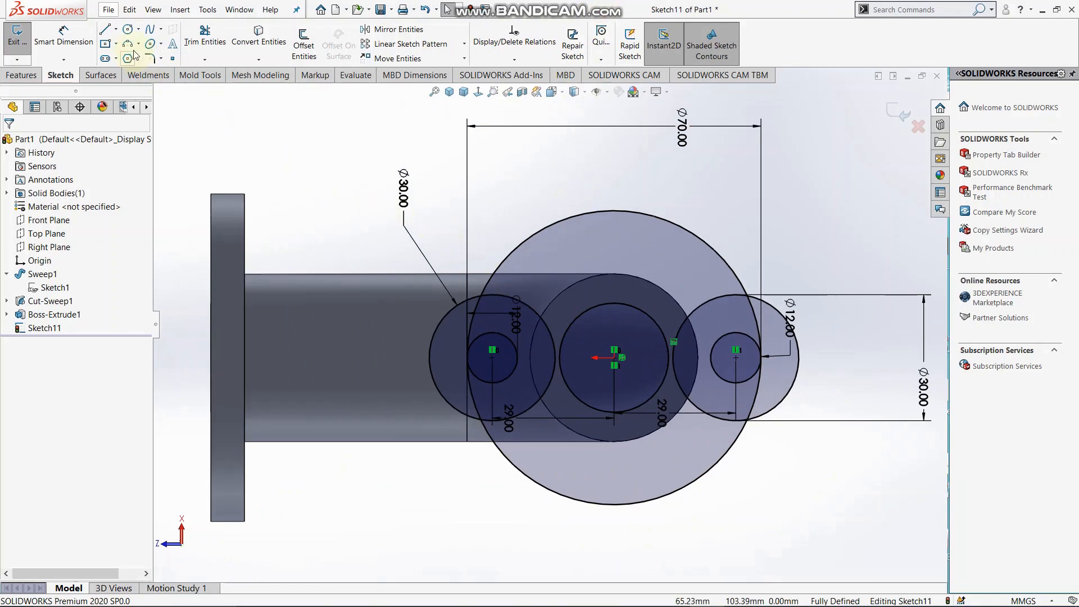
Trim the overlapping arcs of the 70 mm and 30 mm circles to leave one continuous outer flange outline
left_click(205, 37)
scroll(518, 224, "down", 3)
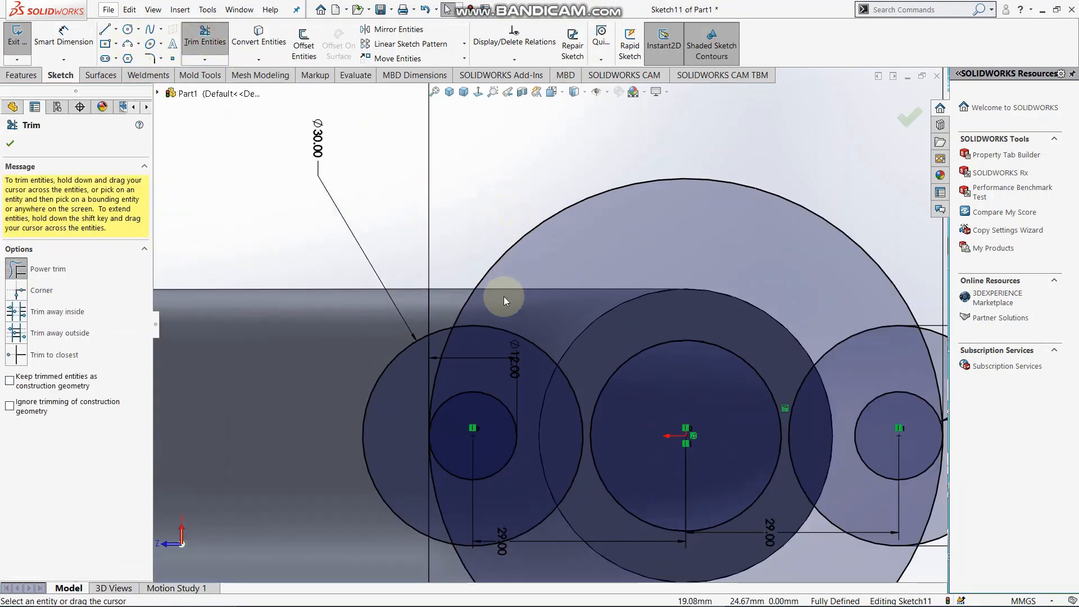
mouse_move(502, 298)
left_mouse_down()
mouse_move(444, 350)
mouse_move(446, 494)
left_mouse_up()
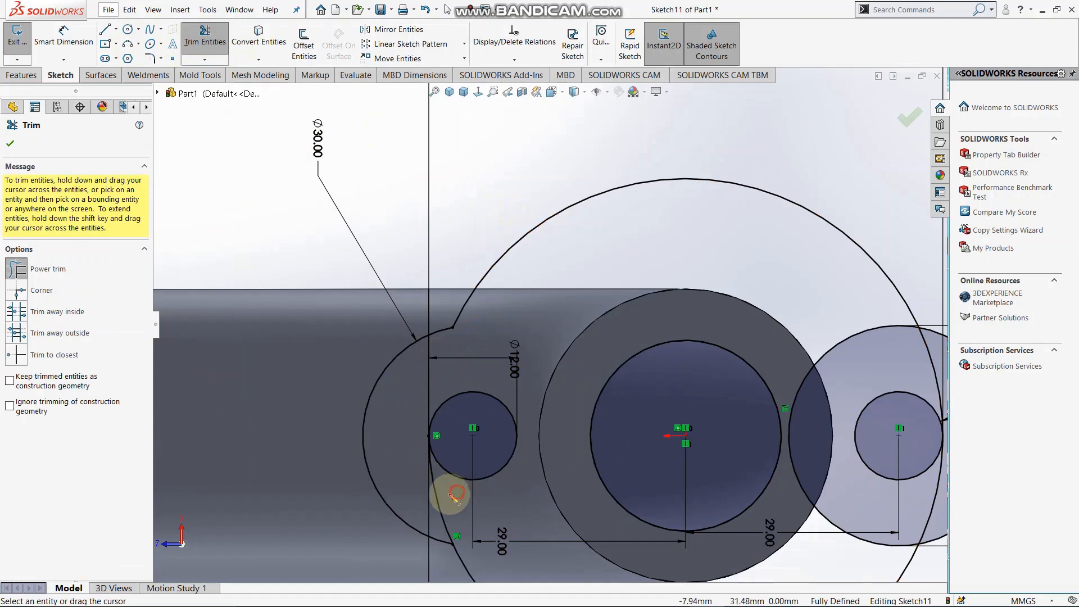
scroll(518, 467, "up", 2)
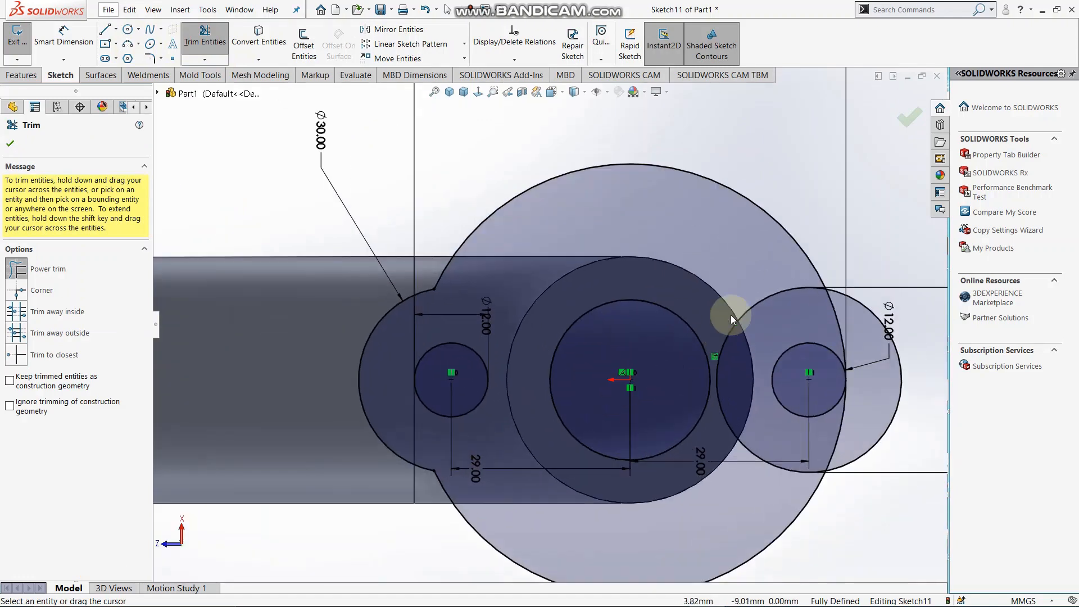
mouse_move(747, 263)
left_mouse_down()
mouse_move(790, 345)
mouse_move(839, 320)
left_mouse_up()
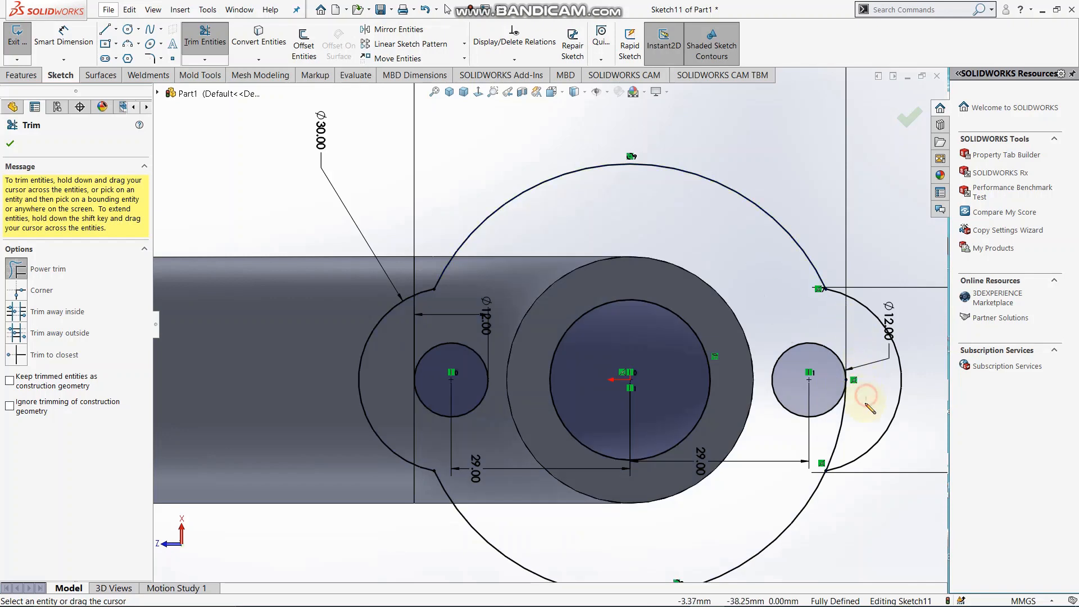
left_click_drag(838, 428, 750, 403)
scroll(569, 188, "down", 3)
scroll(456, 301, "up", 2)
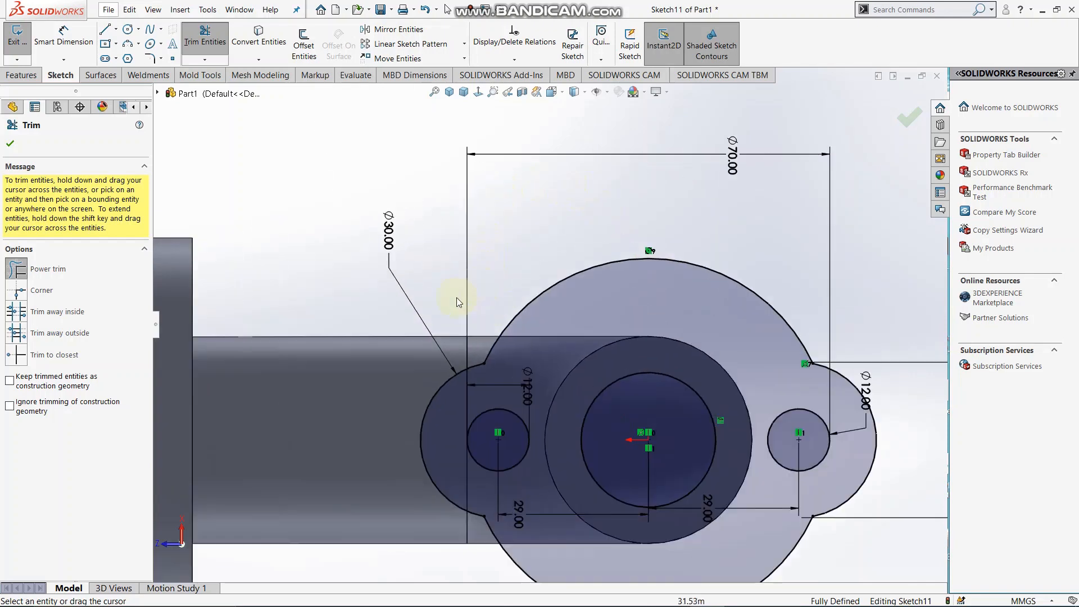
Add 26 mm sketch fillets at the four corners where the 70 mm arcs meet the 30 mm arcs
left_click(150, 58)
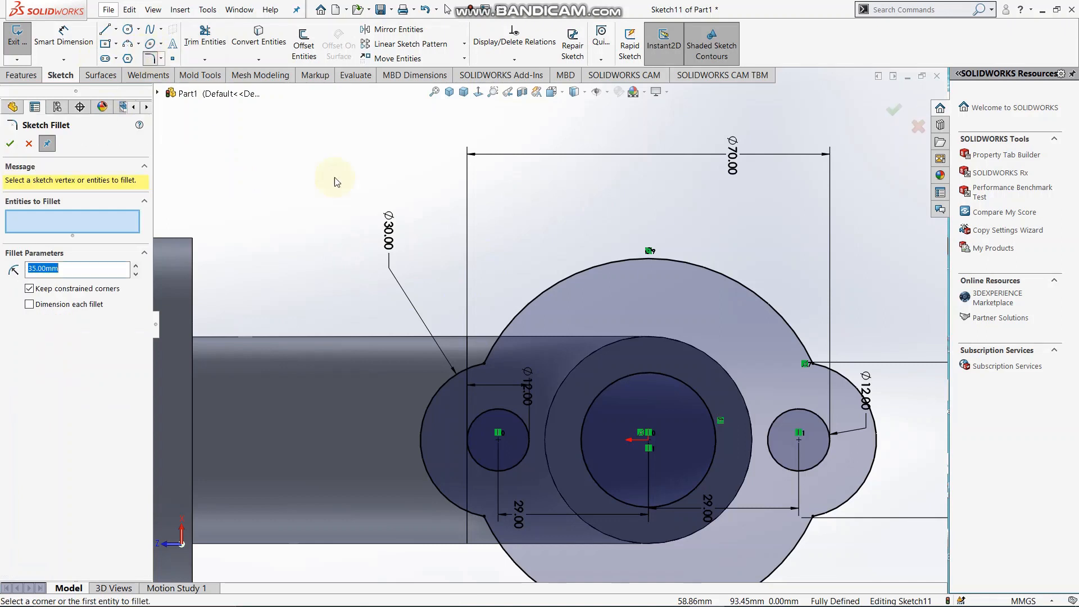
left_click(484, 364)
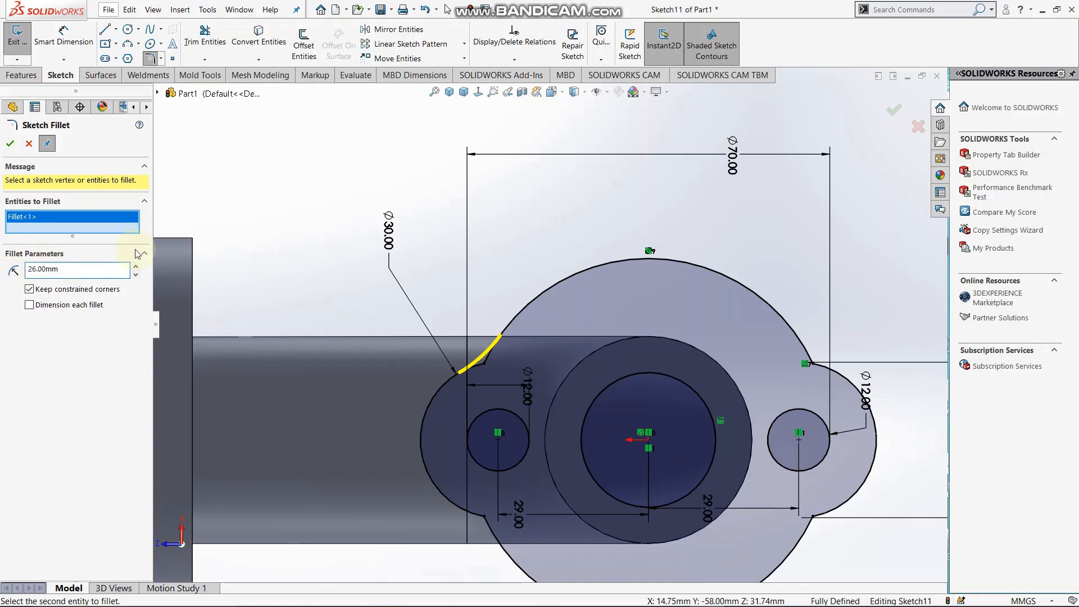
left_click(484, 514)
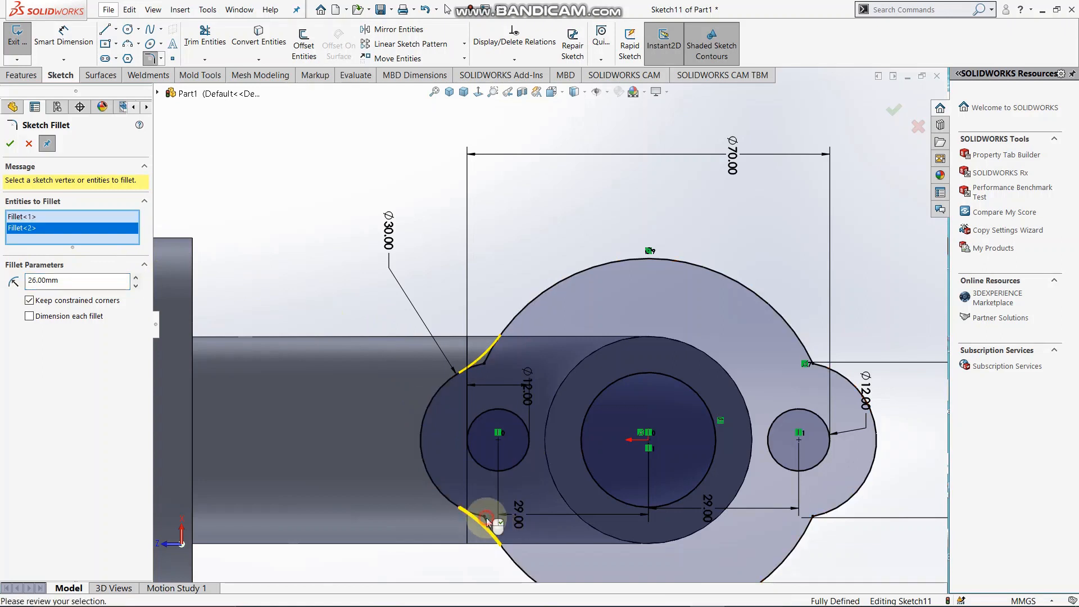
left_click(813, 516)
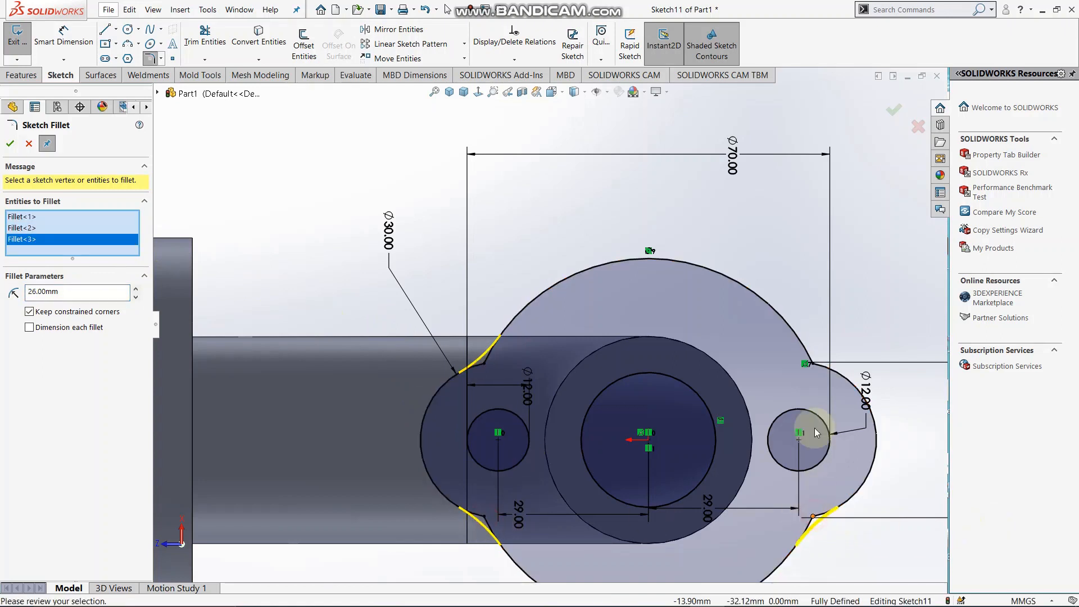
left_click(807, 365)
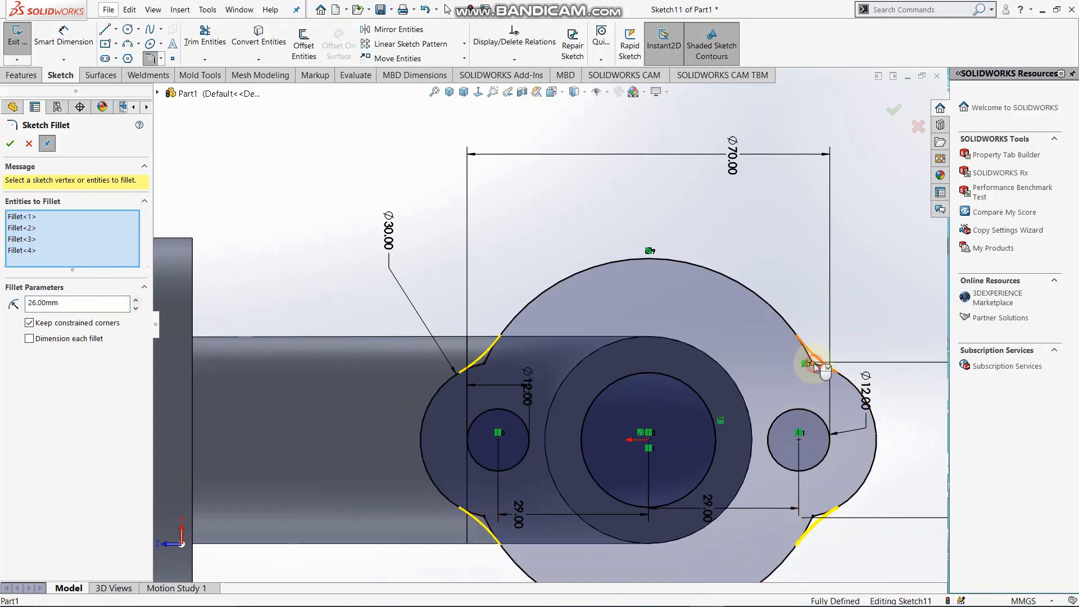
left_click(10, 145)
scroll(606, 240, "up", 3)
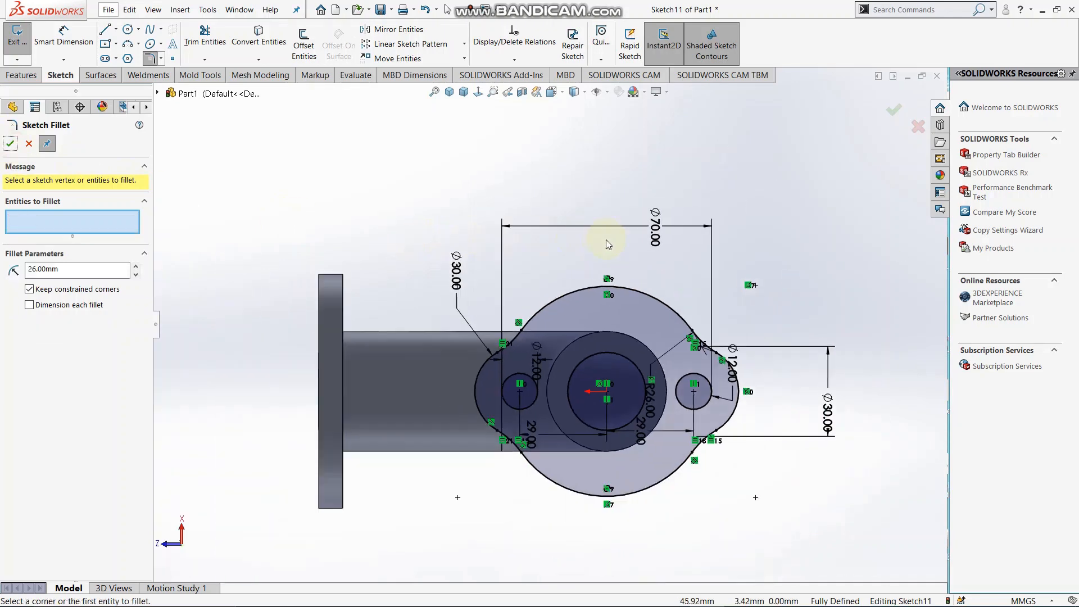
left_click(10, 145)
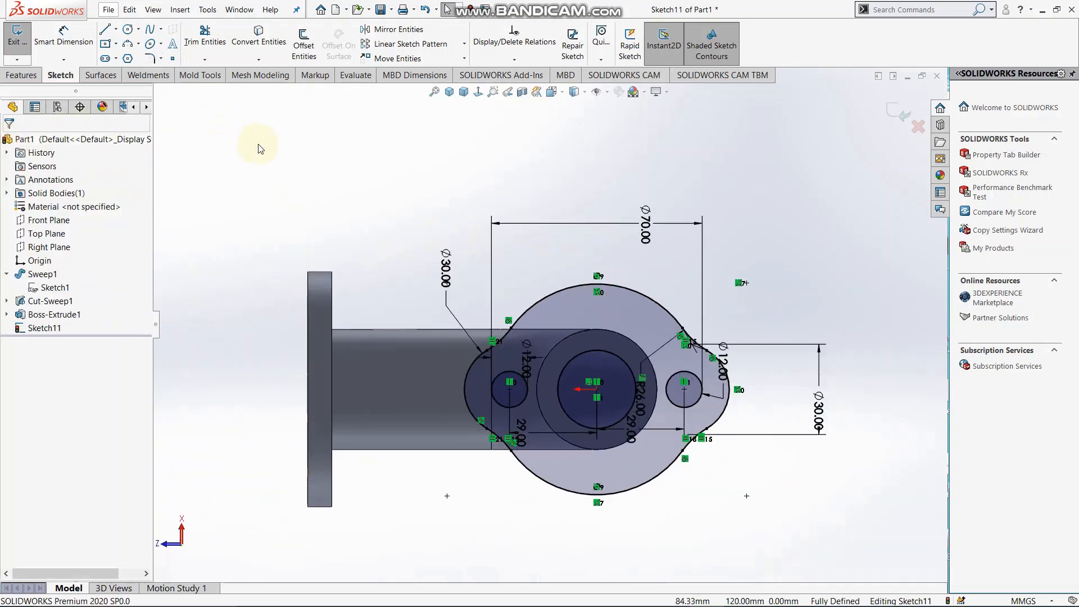
Extrude the two-hole flange sketch 11 mm blind in the reversed direction, back along the pipe, with the result merged
left_click(20, 75)
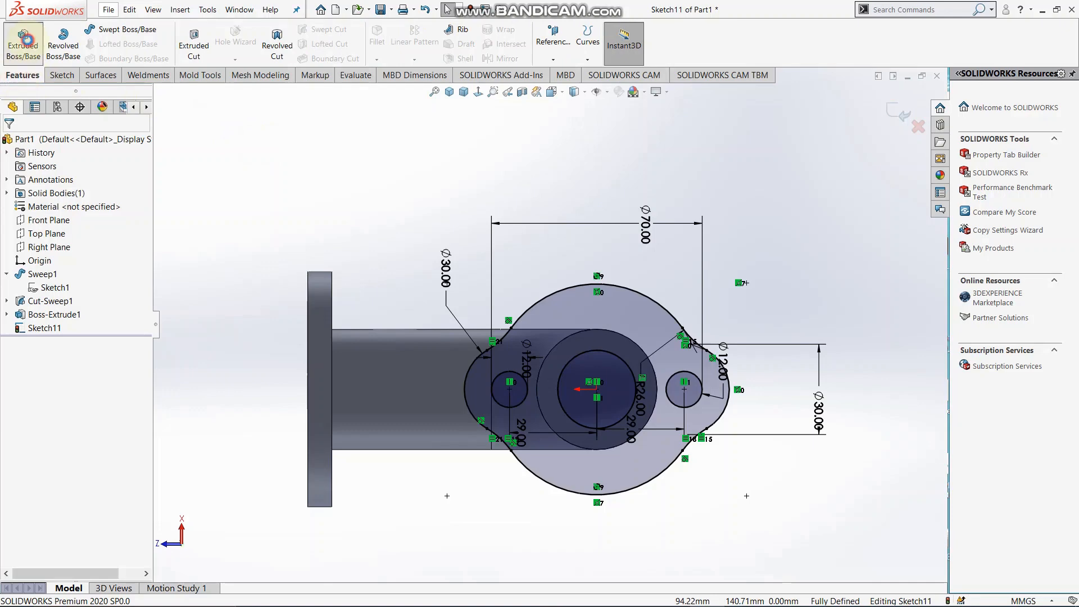
left_click(22, 42)
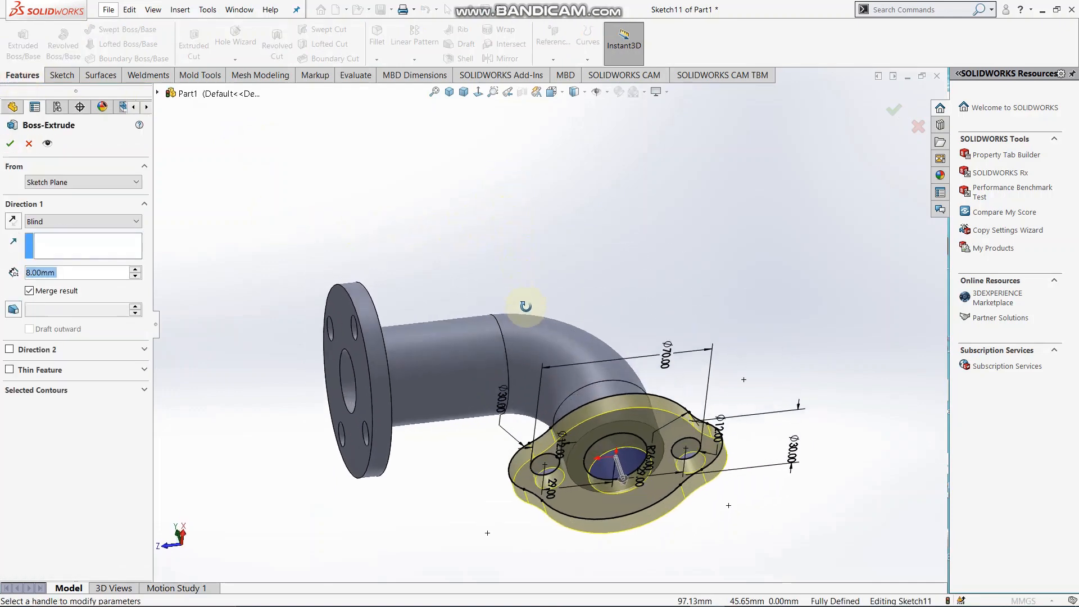
left_click(12, 221)
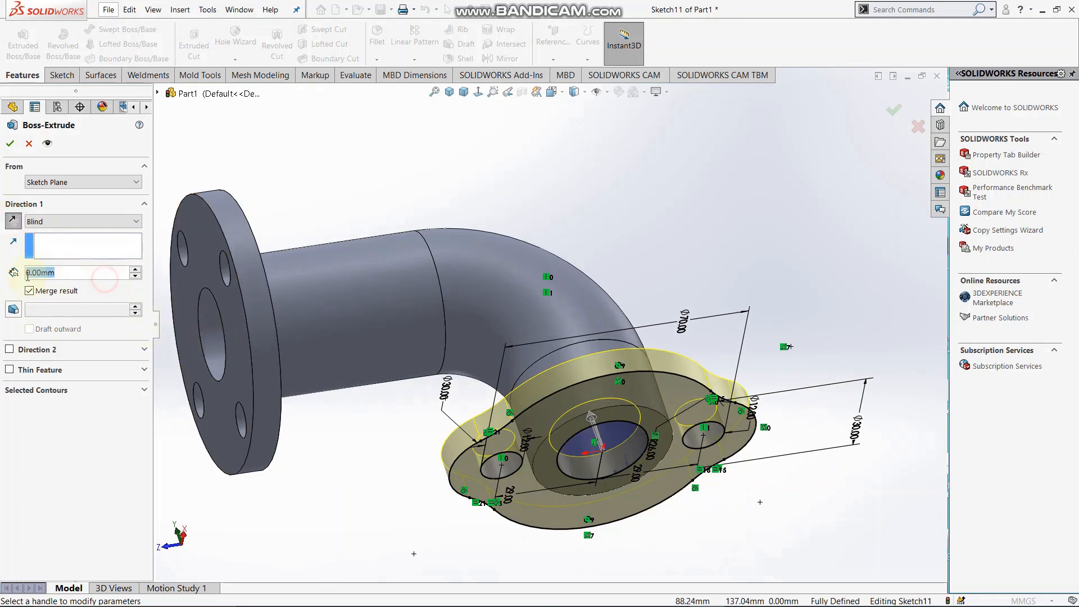
type("11")
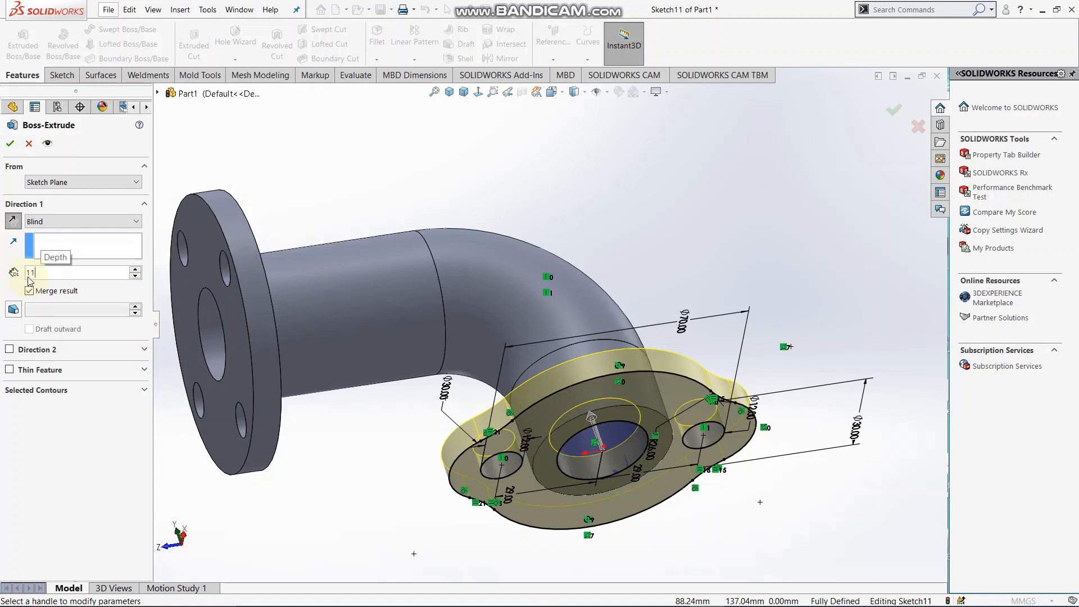
key("Return")
left_click(9, 143)
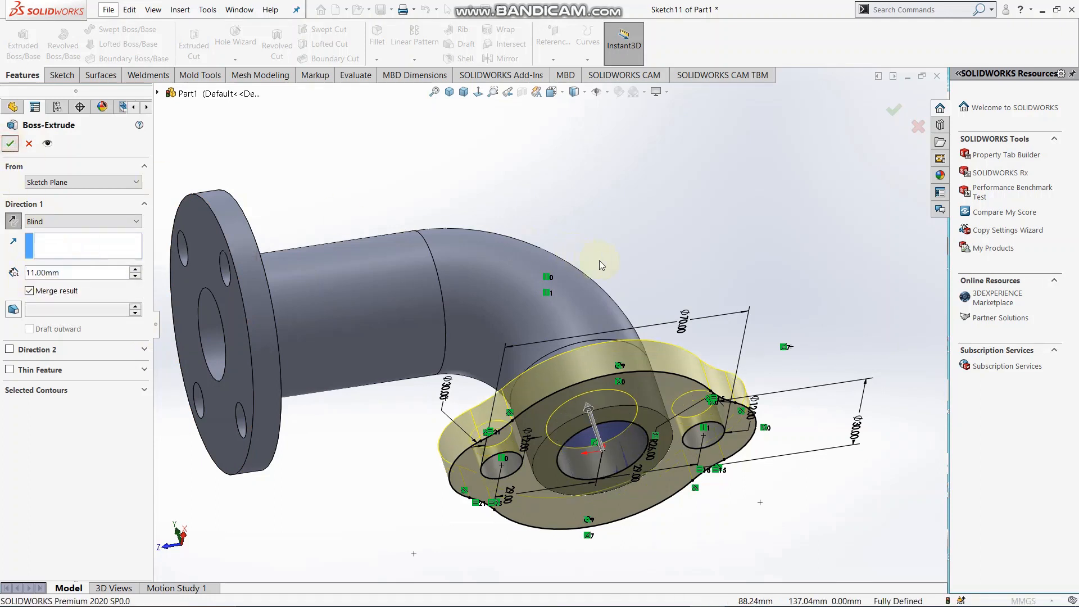
Apply a section view through the Right Plane and examine the elbow's hollow interior
middle_click_drag(606, 233, 598, 277)
scroll(588, 281, "up", 4)
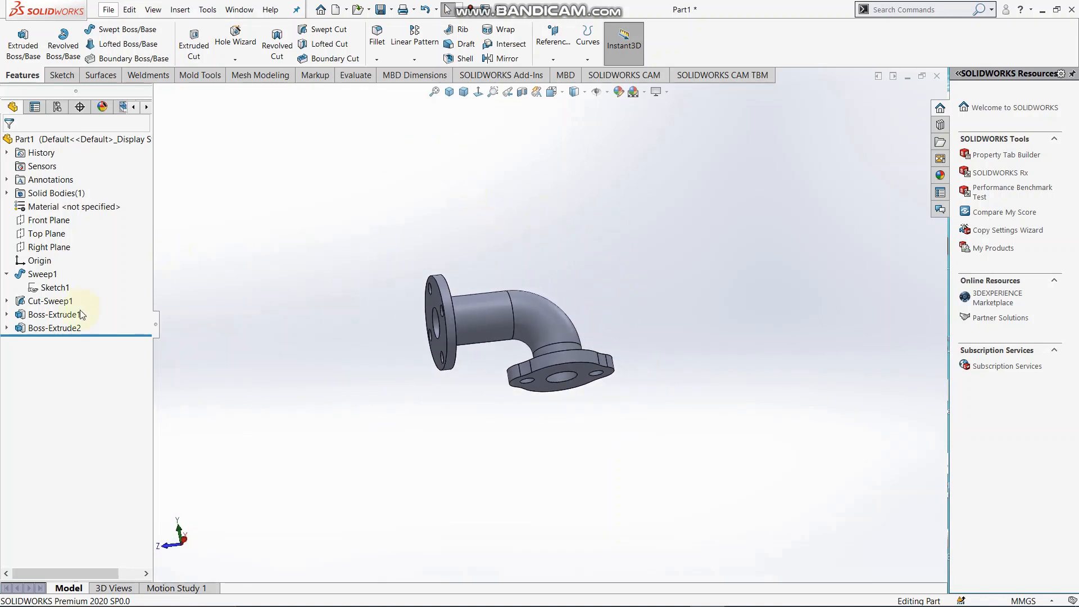
left_click(52, 248)
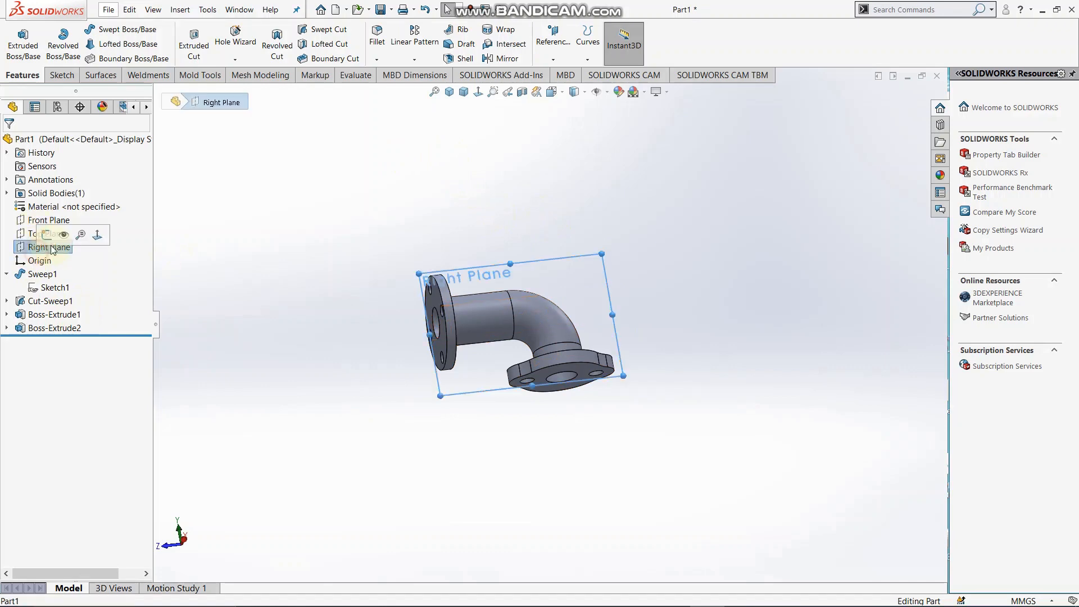
left_click(523, 93)
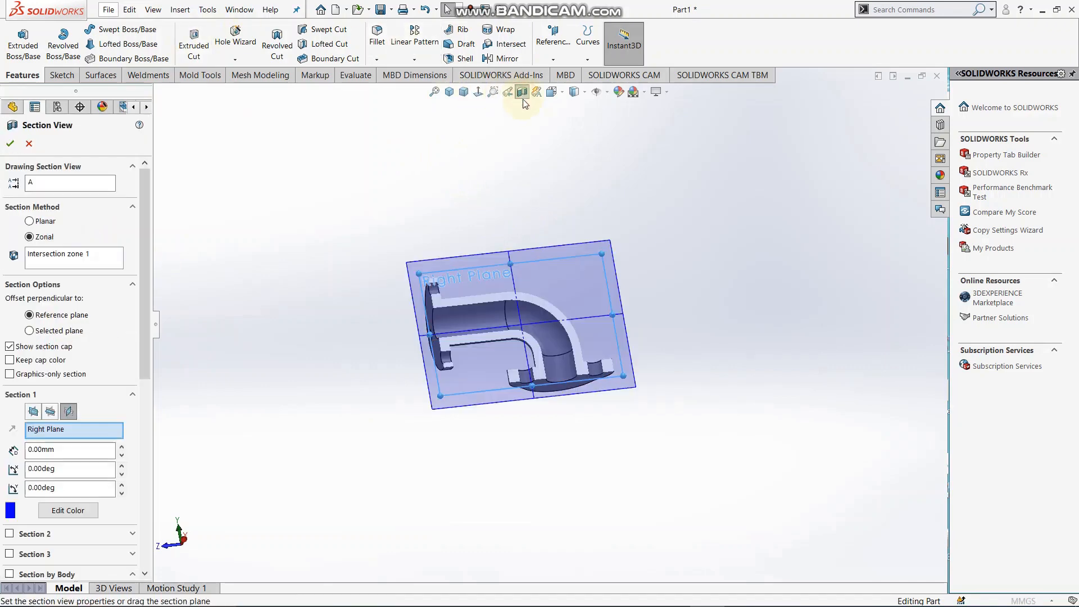
left_click(11, 144)
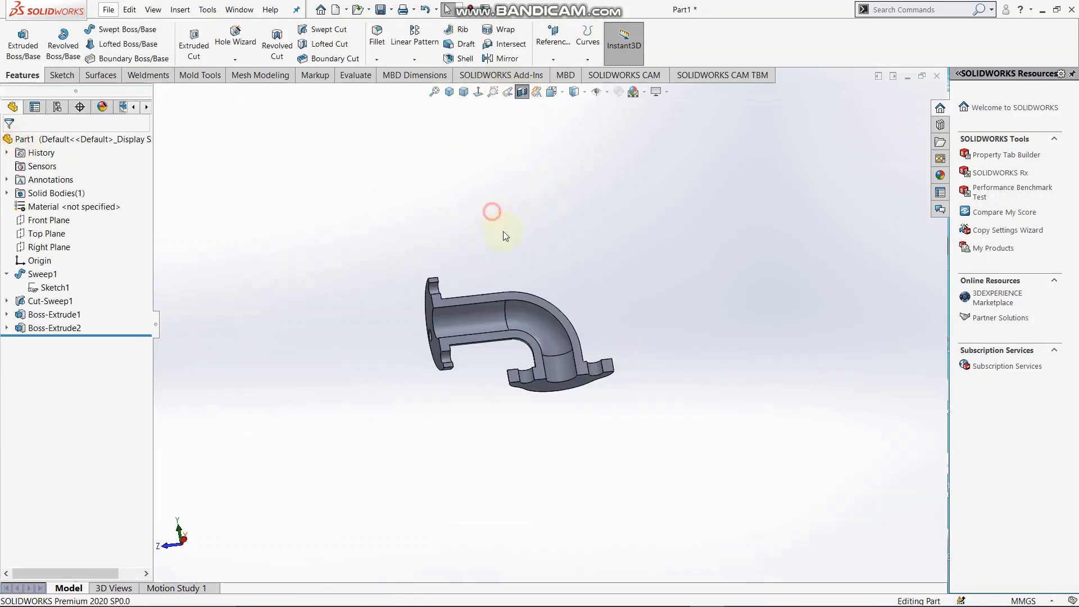
middle_click_drag(503, 231, 571, 268)
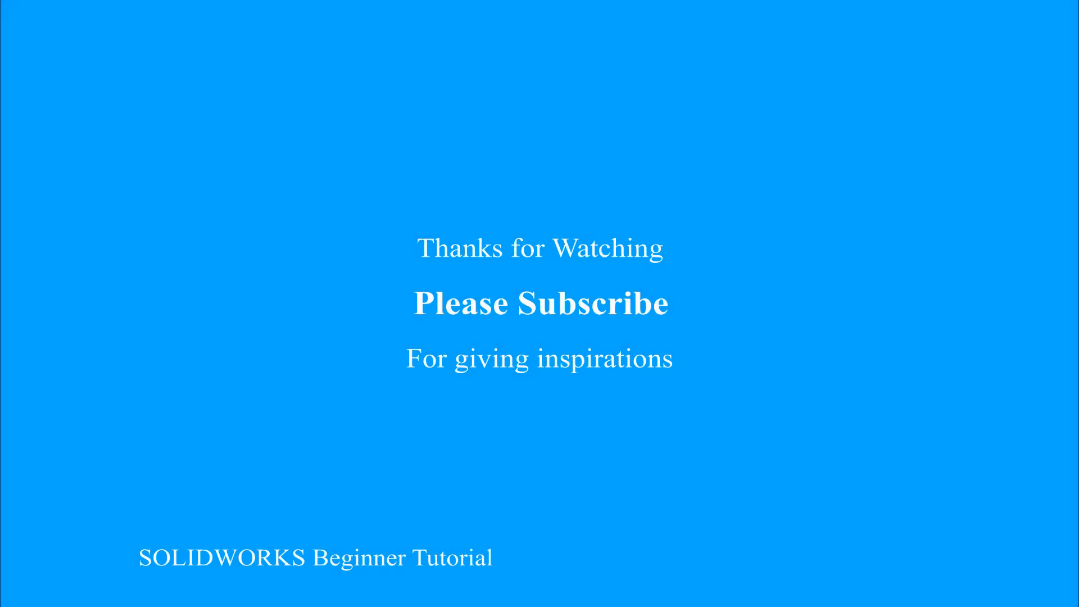